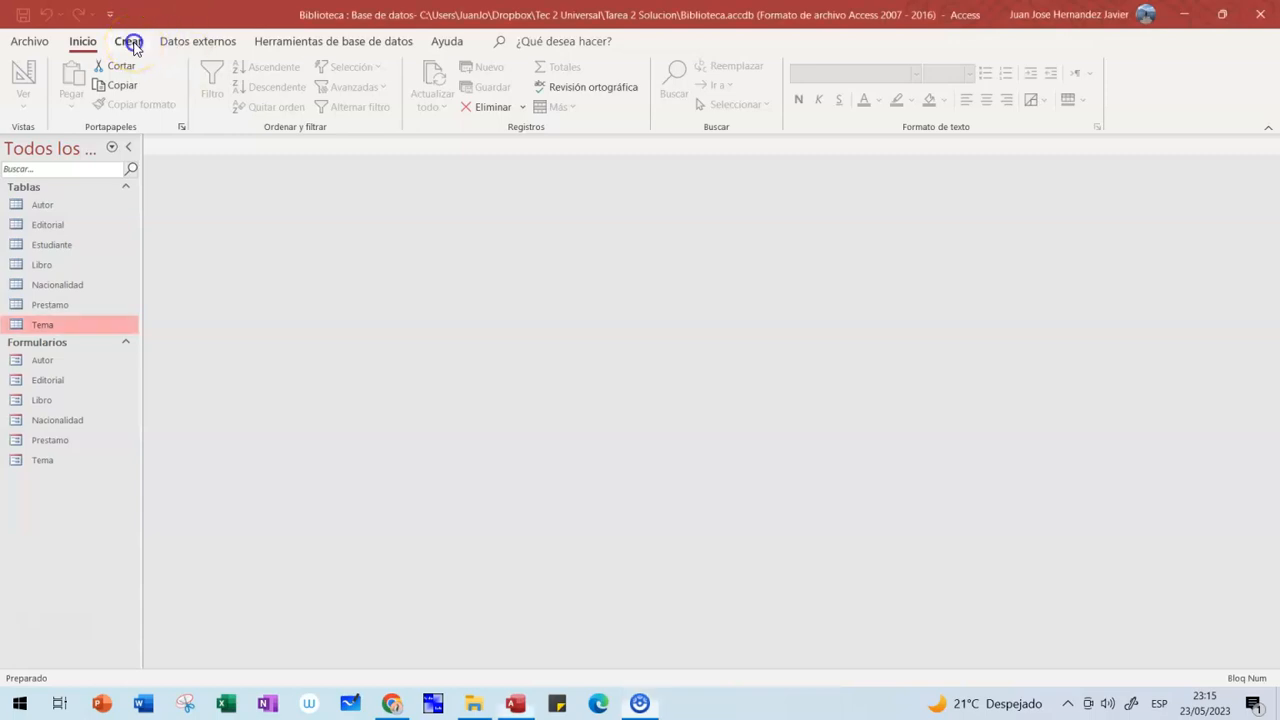
- Show the Crear ribbon tab with its table, query, form, report and macro commands
click(128, 42)
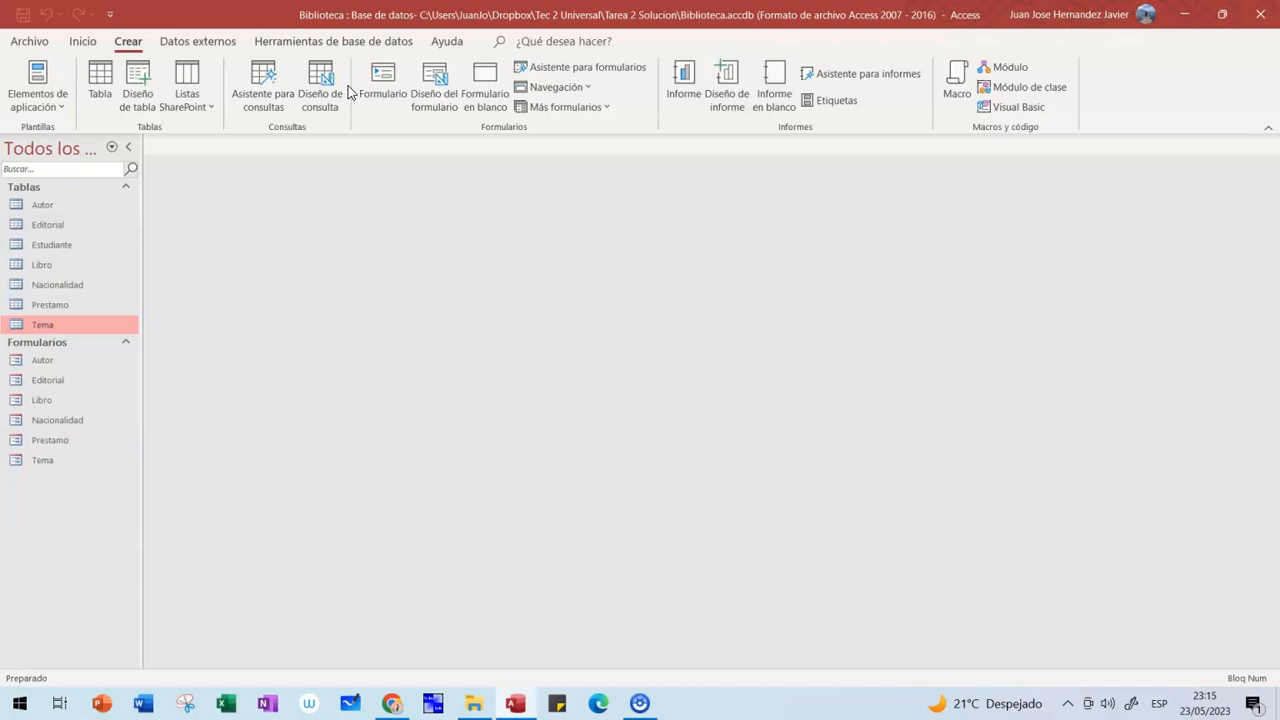
click(382, 96)
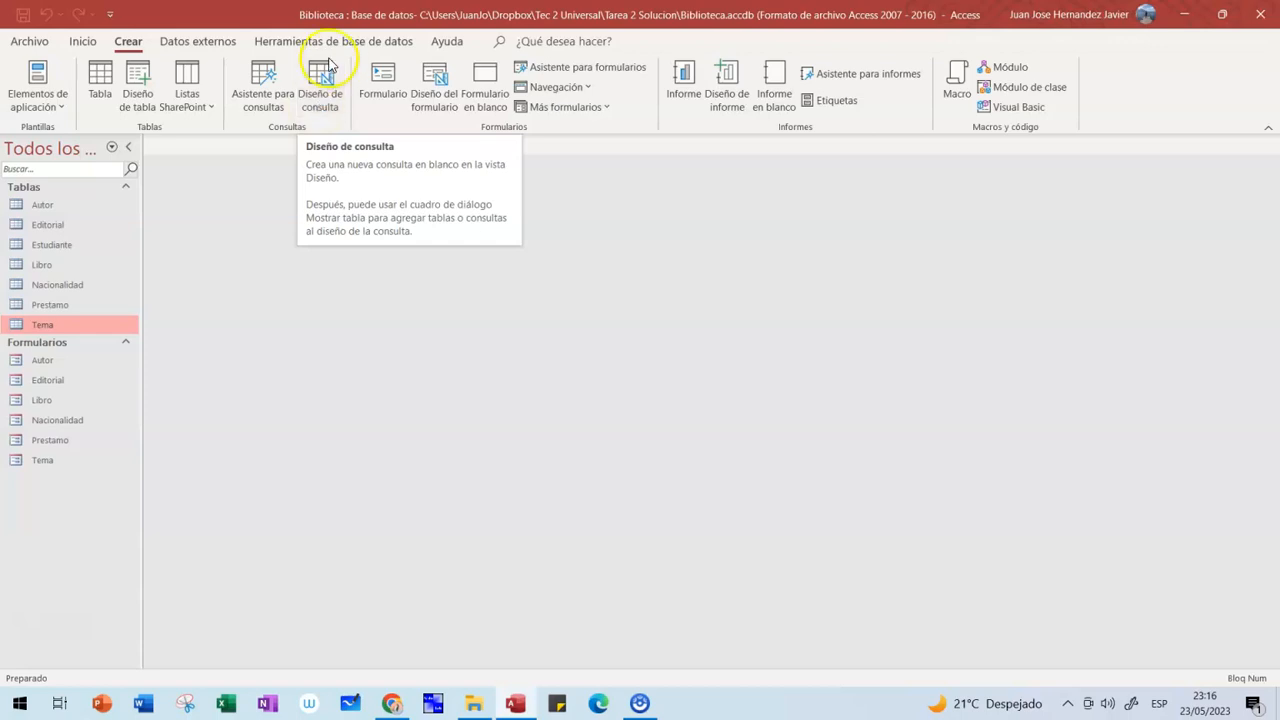
click(138, 40)
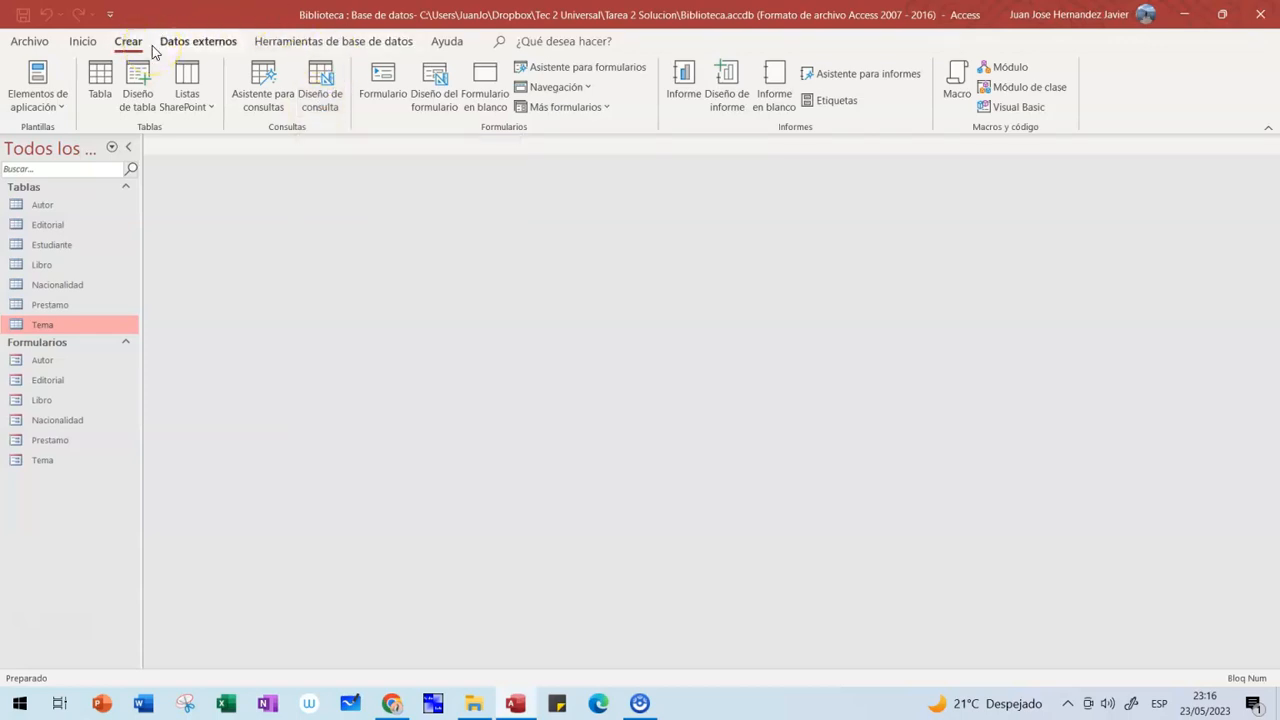
click(128, 42)
click(492, 129)
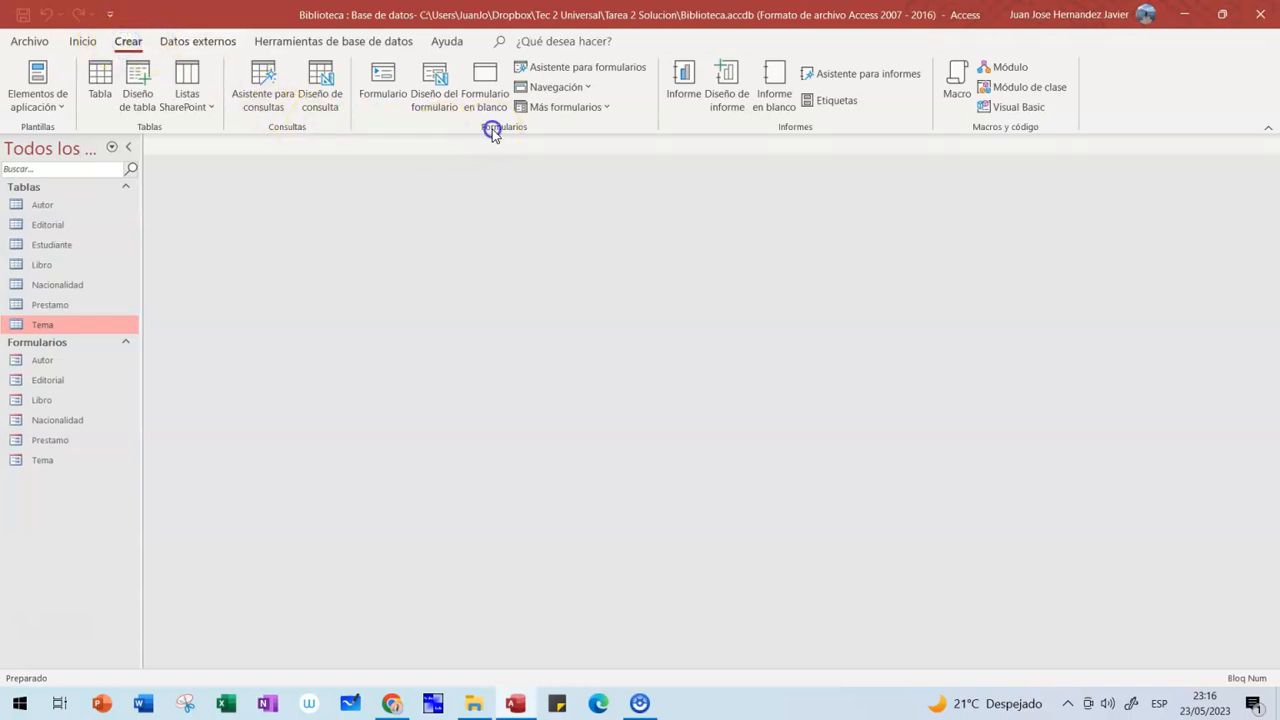
- Create blank design-view form Formulario1 with the Estudiante table as its record source
click(436, 92)
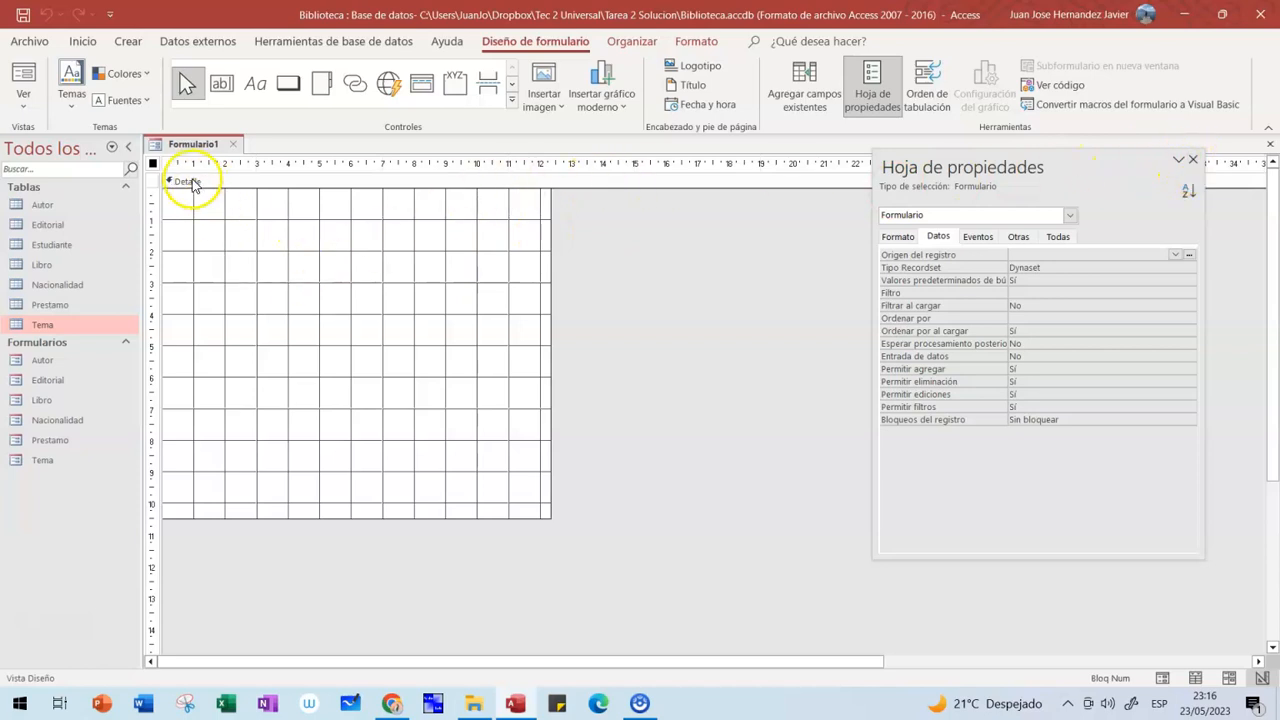
click(288, 276)
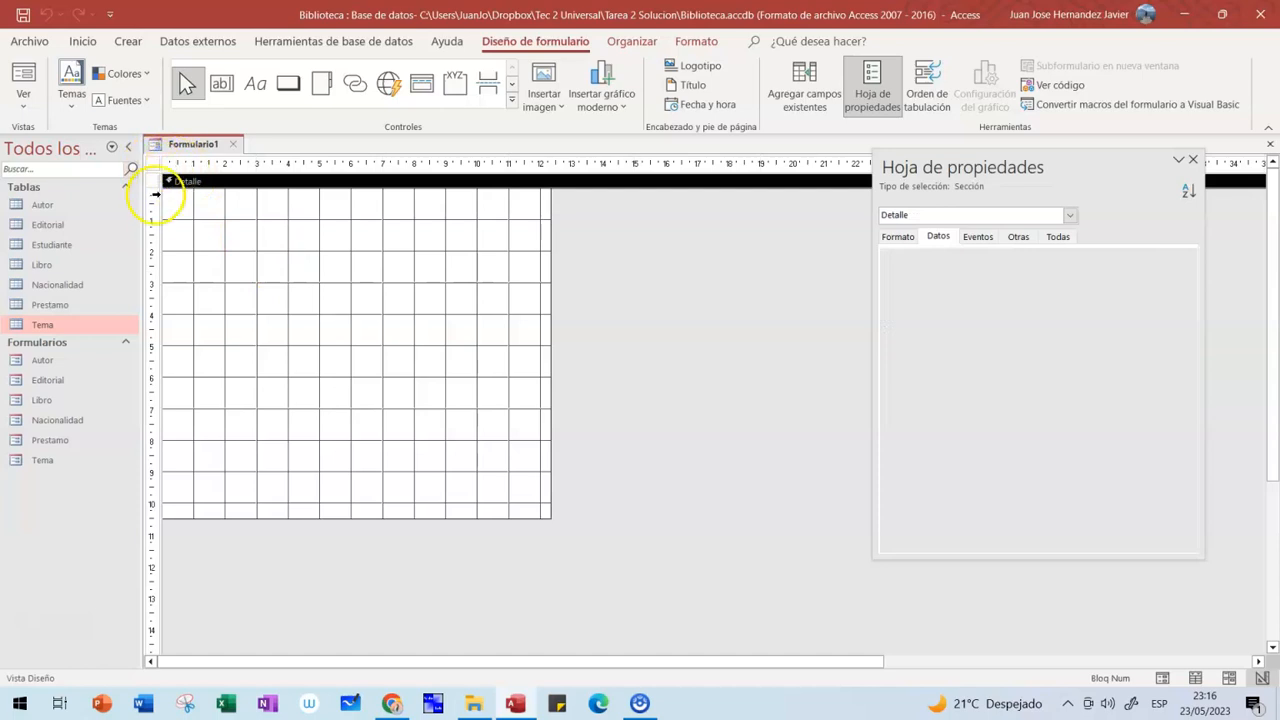
click(153, 163)
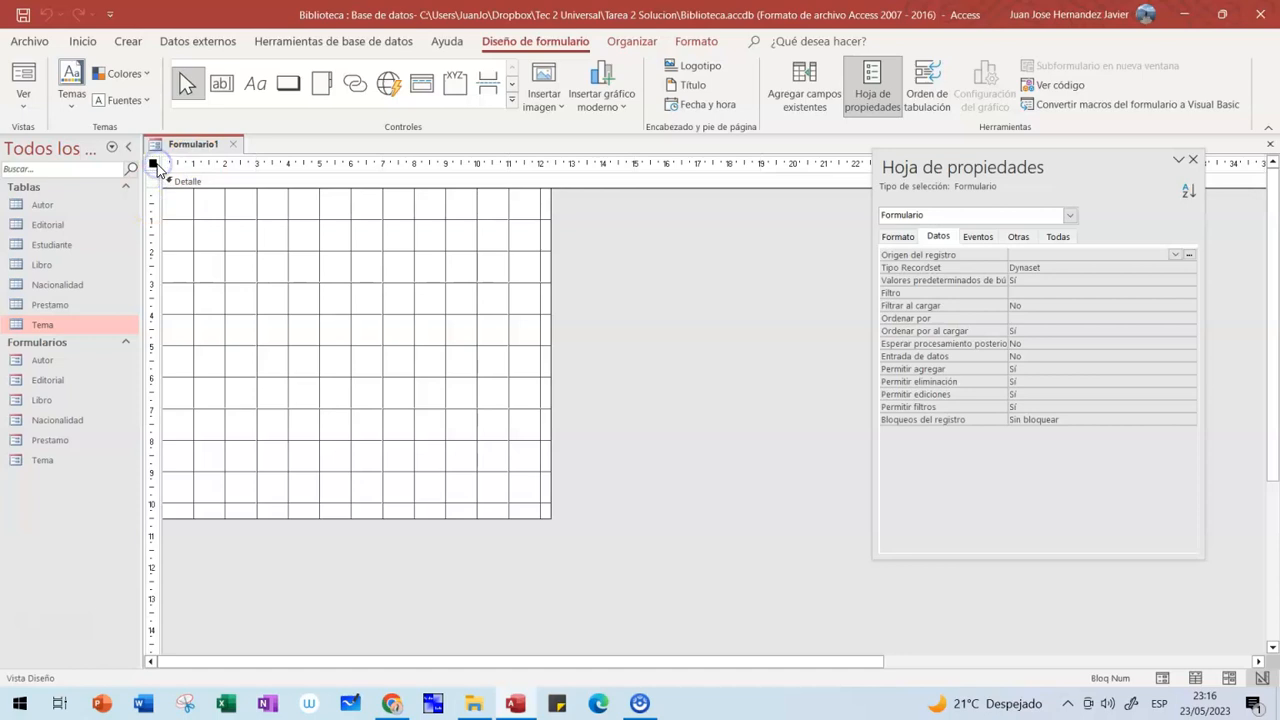
drag(929, 177, 732, 168)
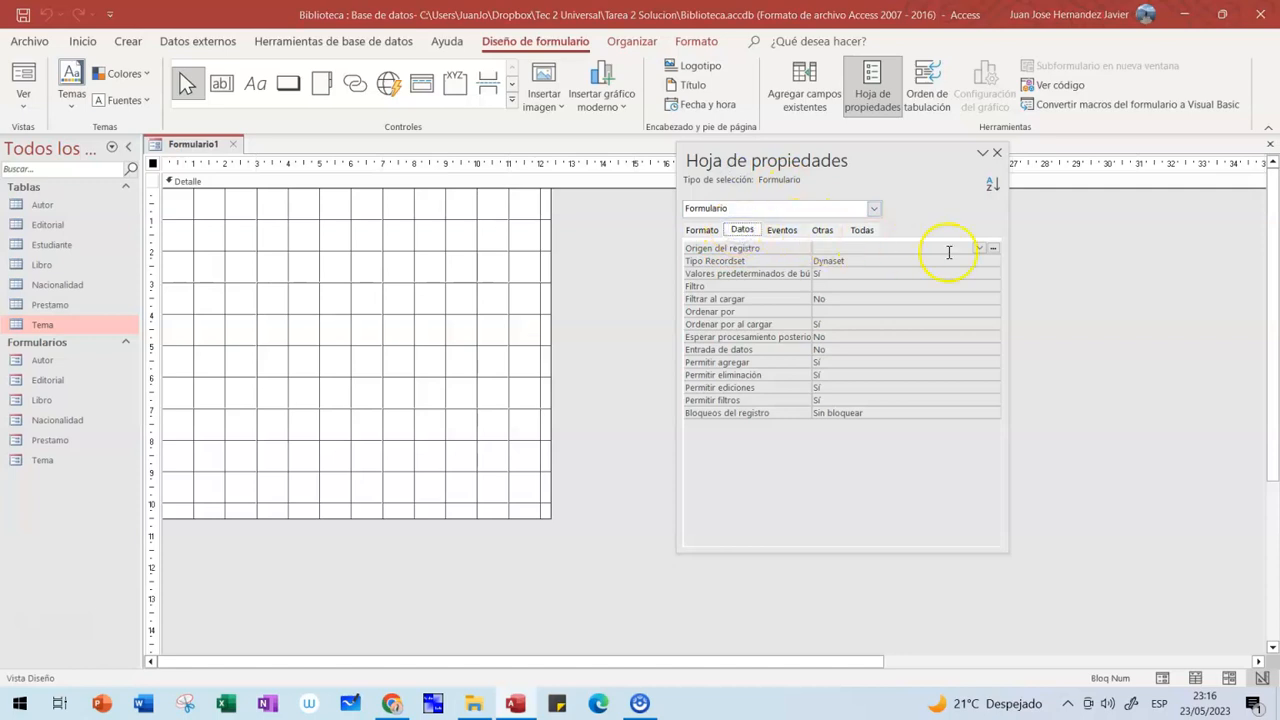
click(979, 249)
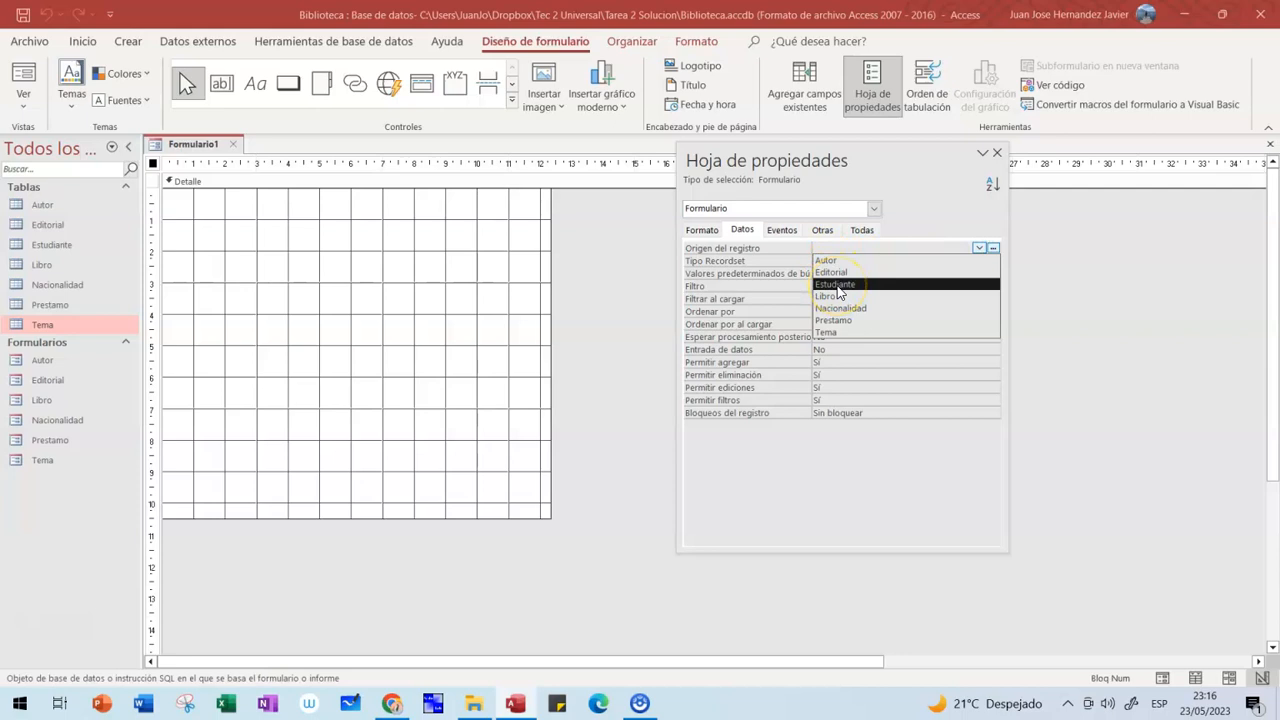
click(845, 274)
click(839, 285)
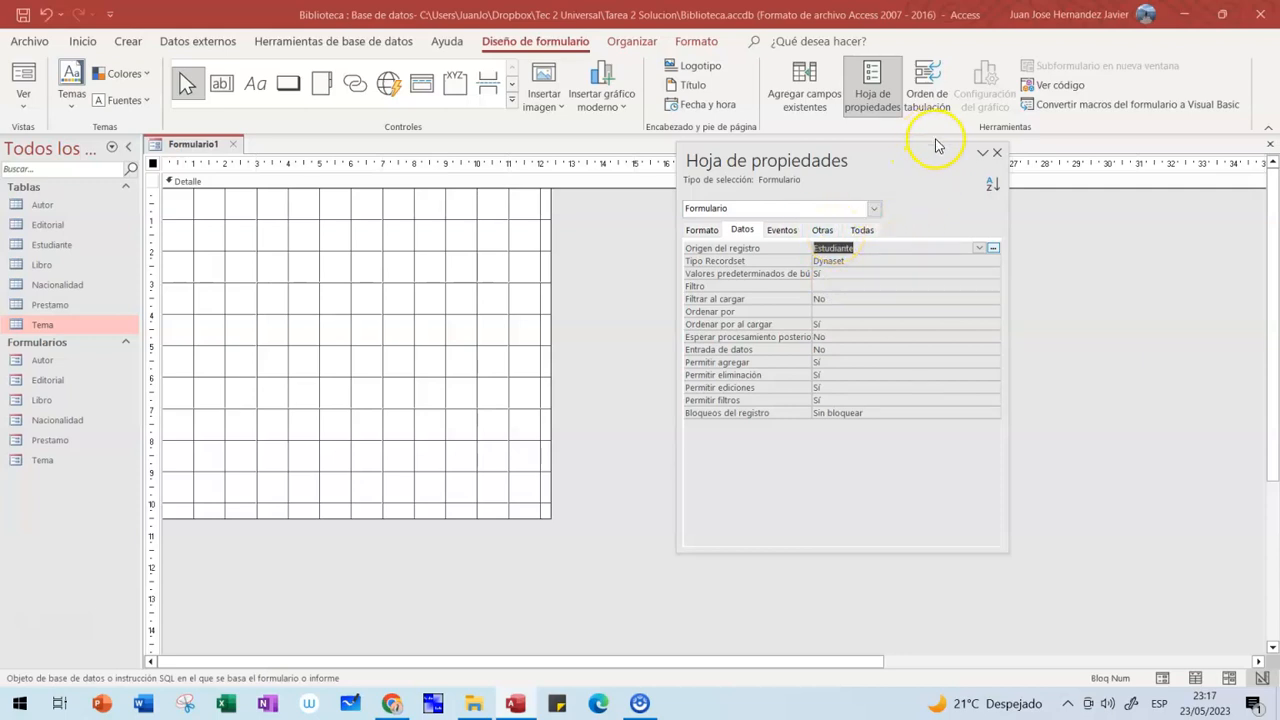
click(996, 155)
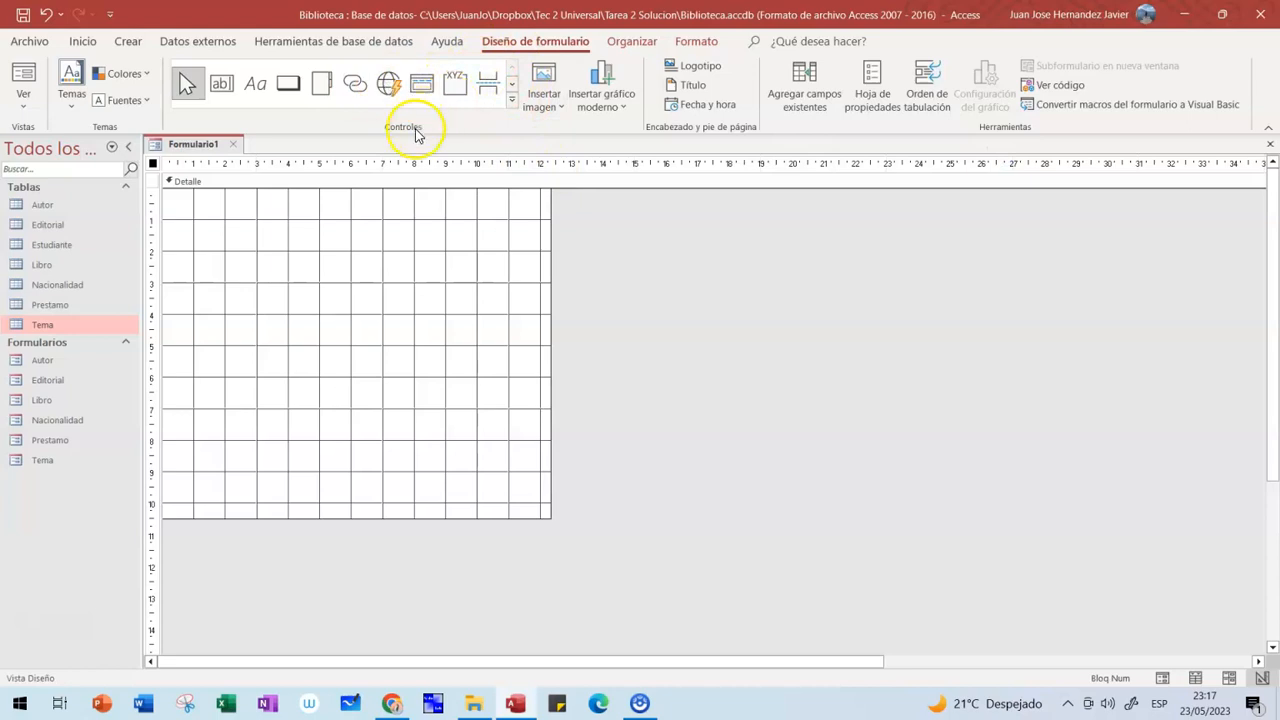
- Place a two-page tab control (Página1, Página2) on the form and show the Estudiante field list
click(511, 104)
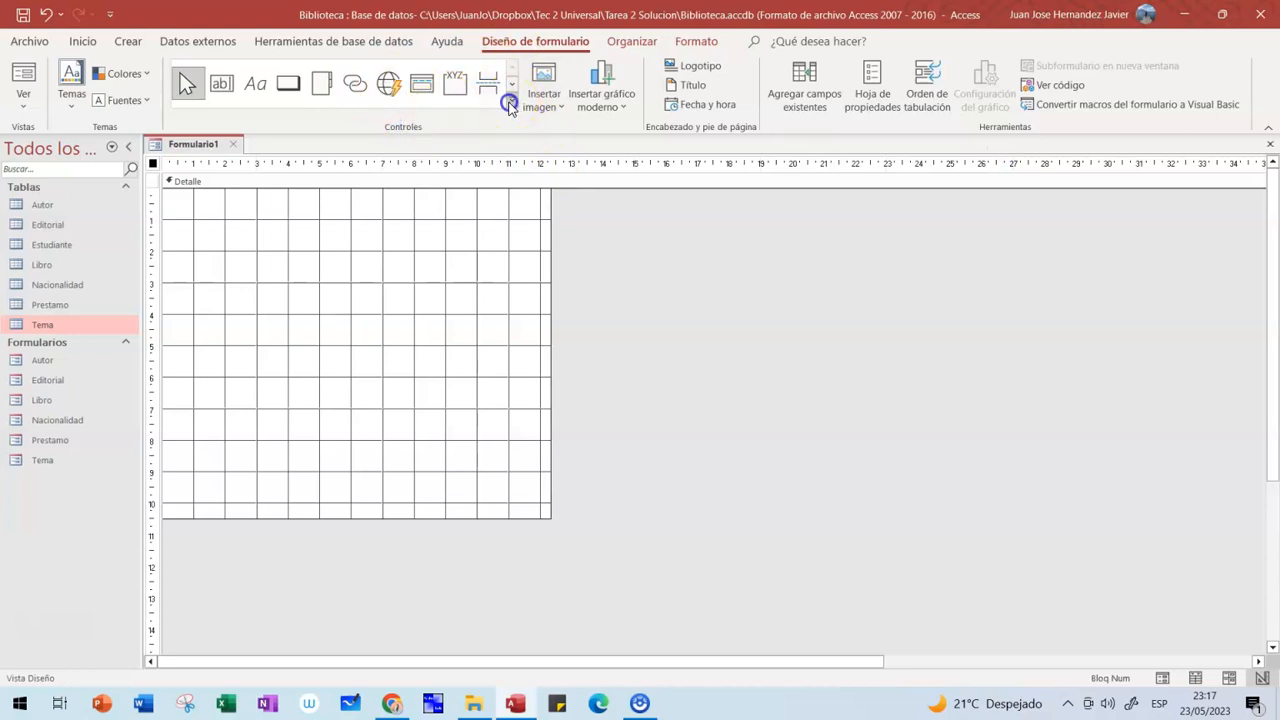
click(320, 82)
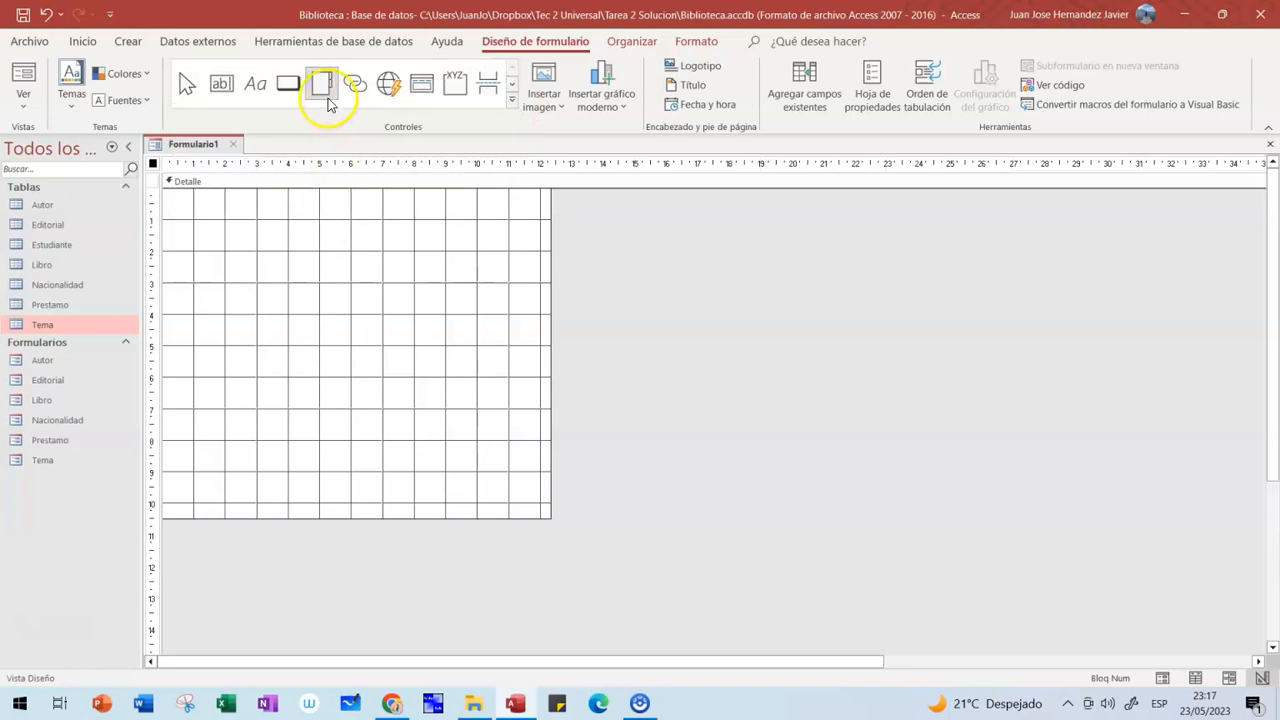
click(208, 235)
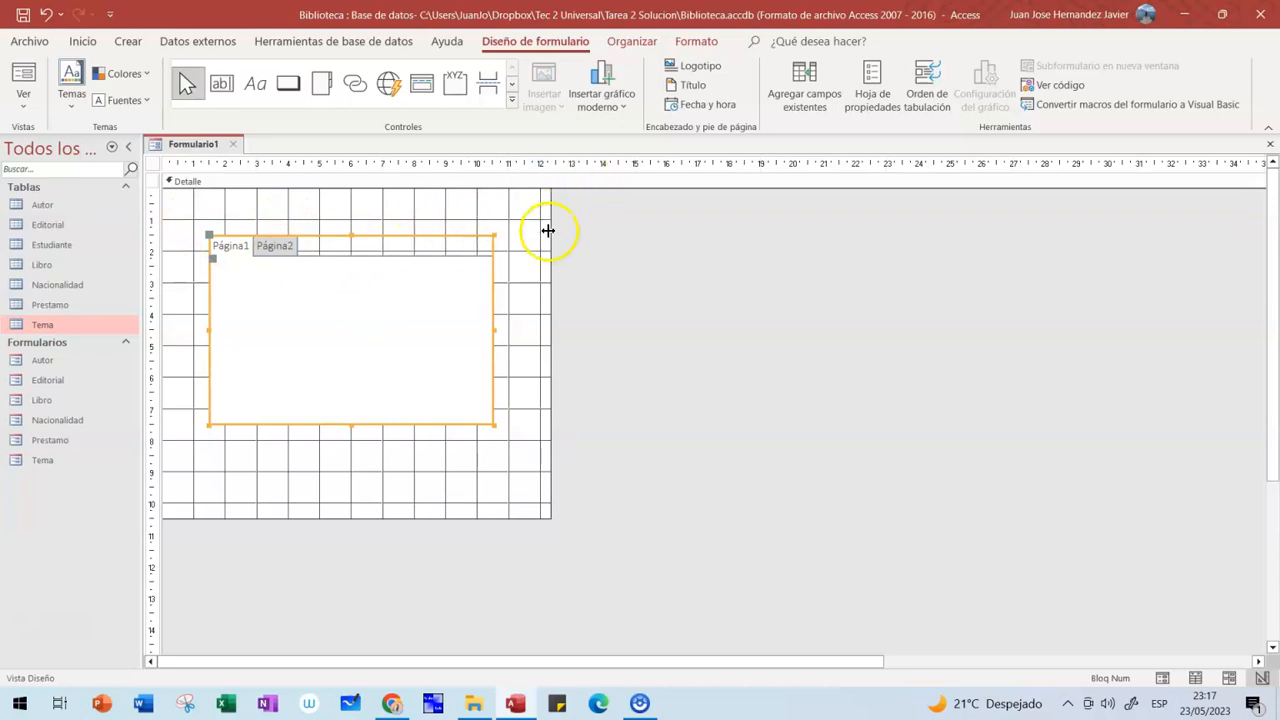
click(452, 300)
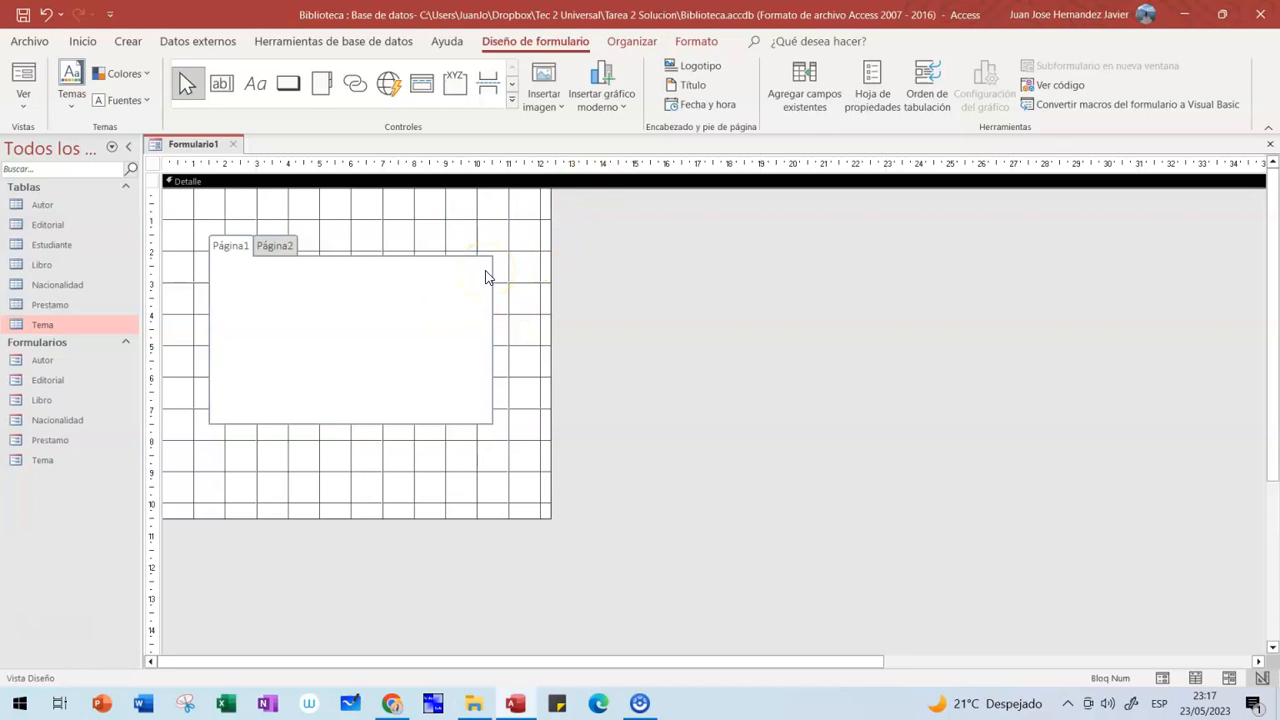
click(805, 93)
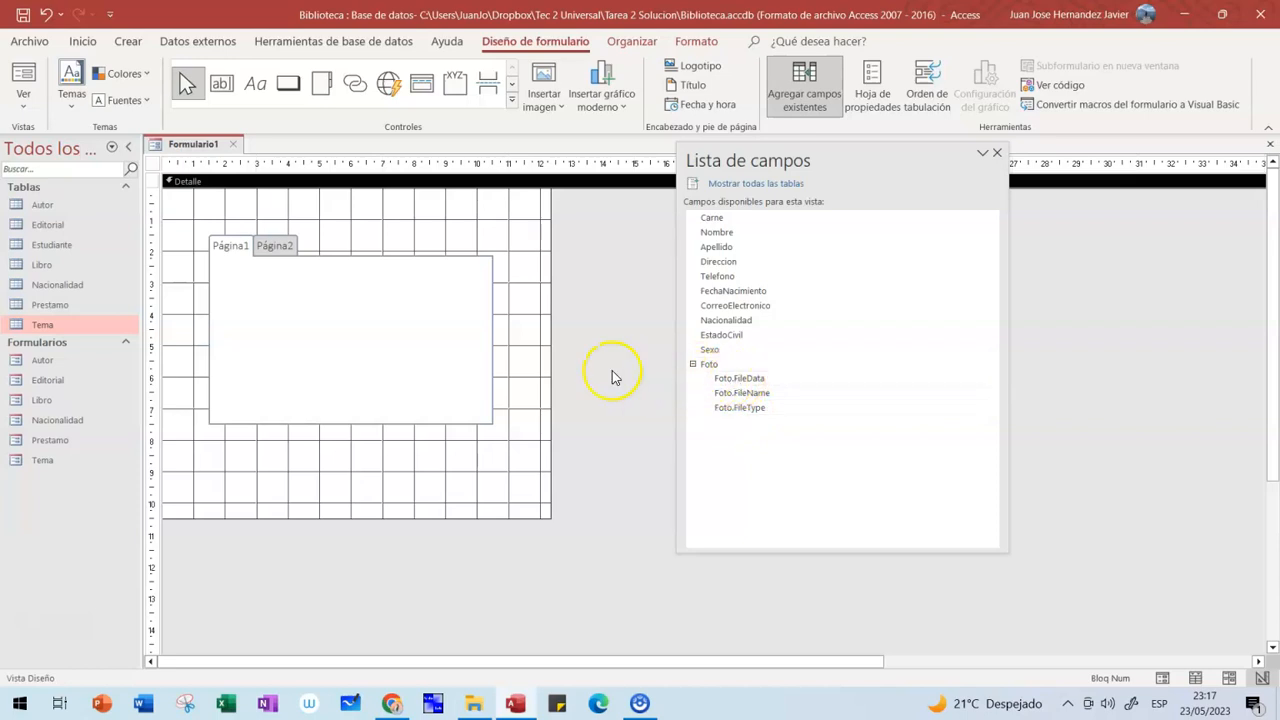
click(692, 364)
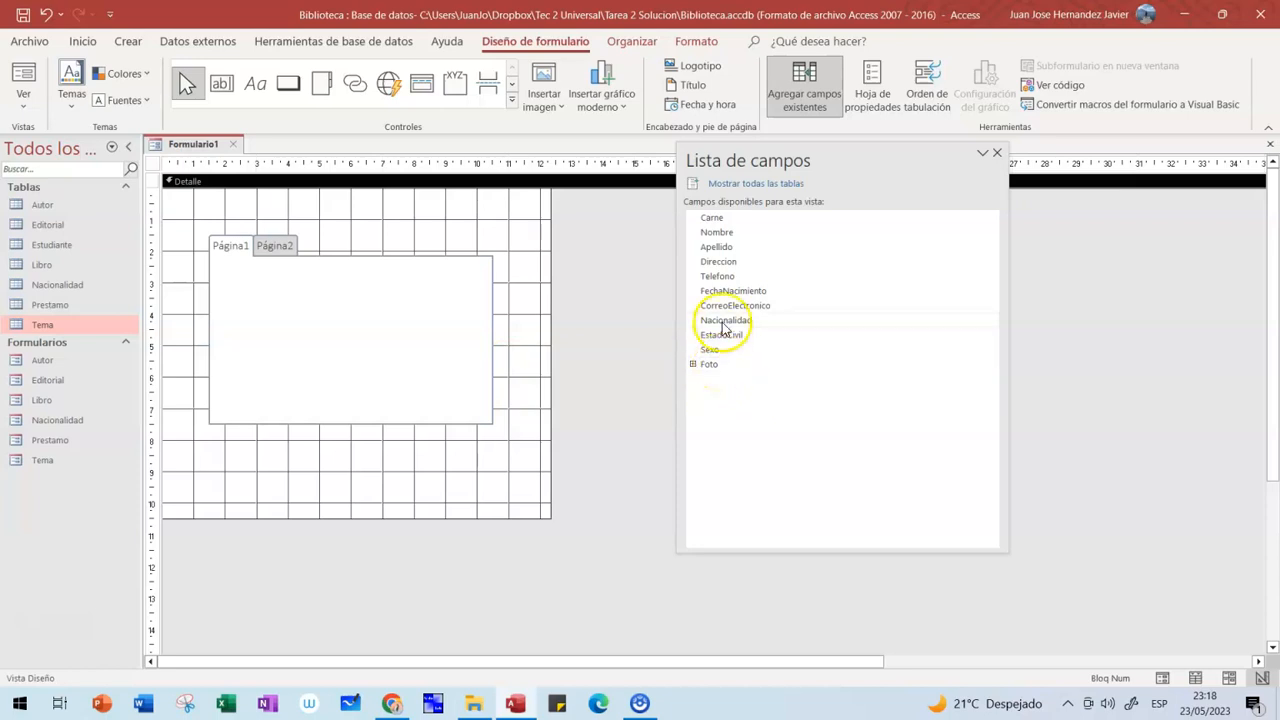
click(240, 255)
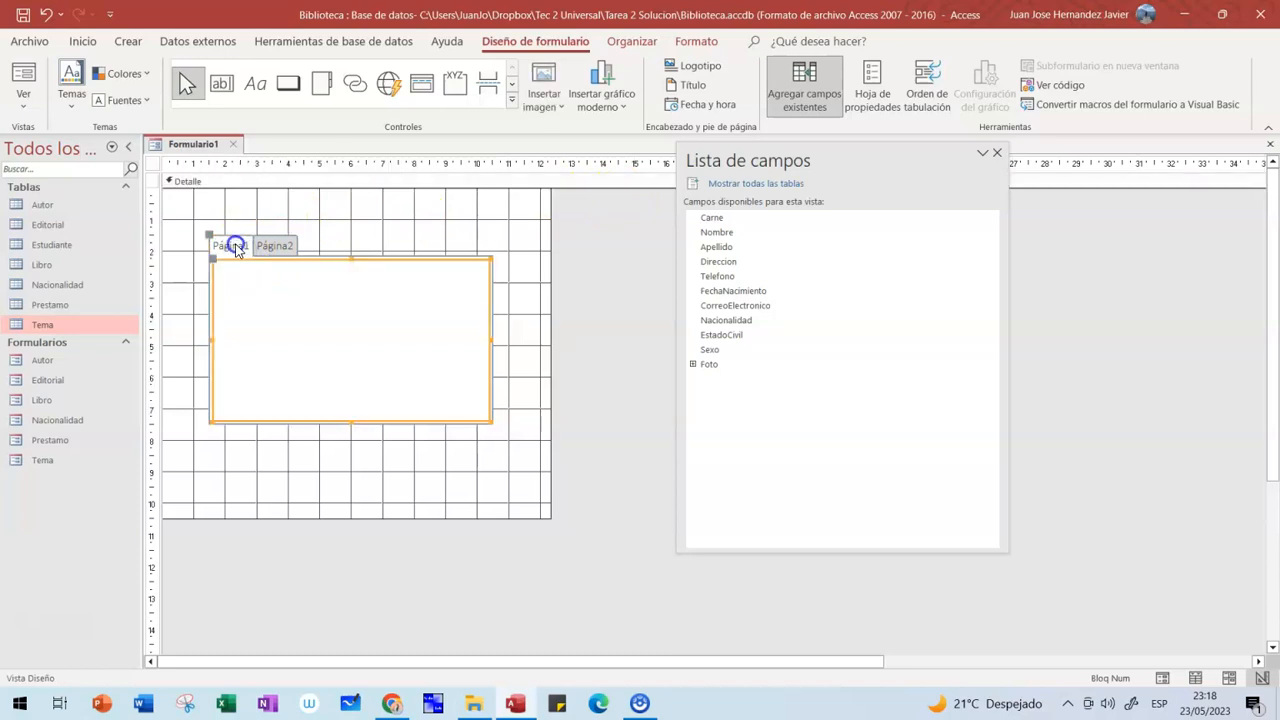
click(726, 219)
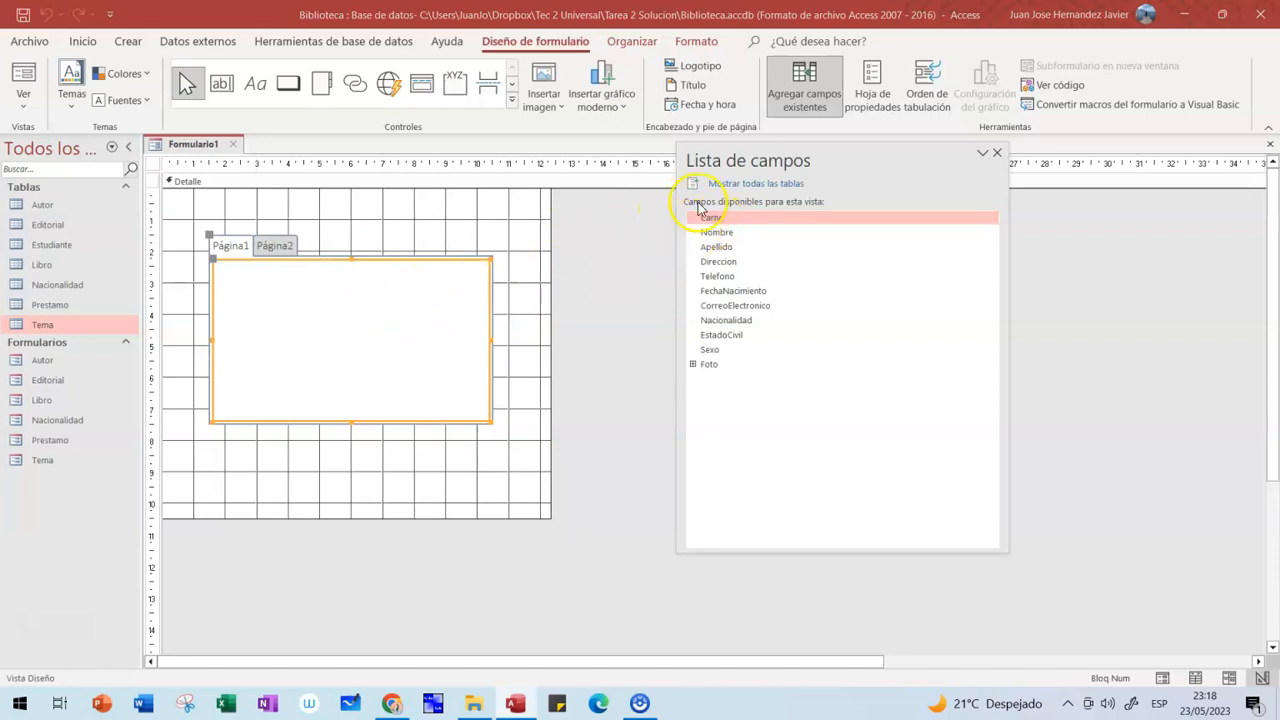
drag(728, 222, 331, 291)
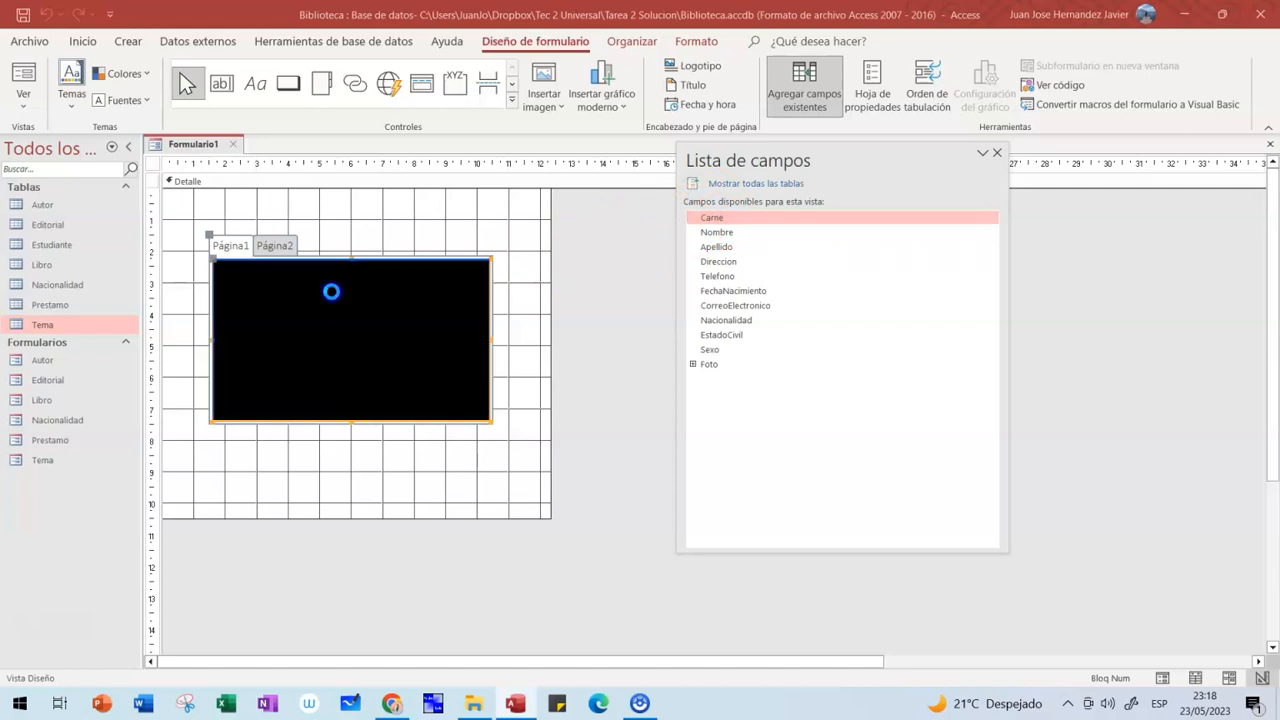
drag(705, 236, 355, 347)
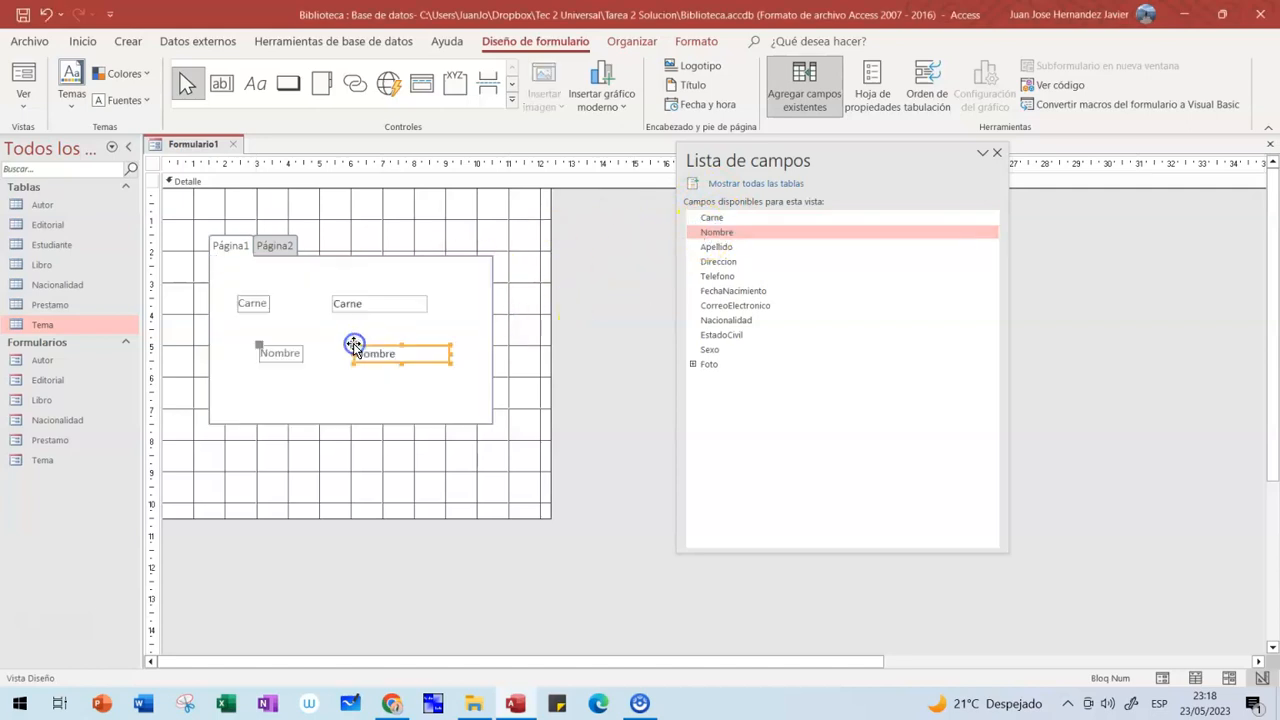
drag(231, 271, 373, 368)
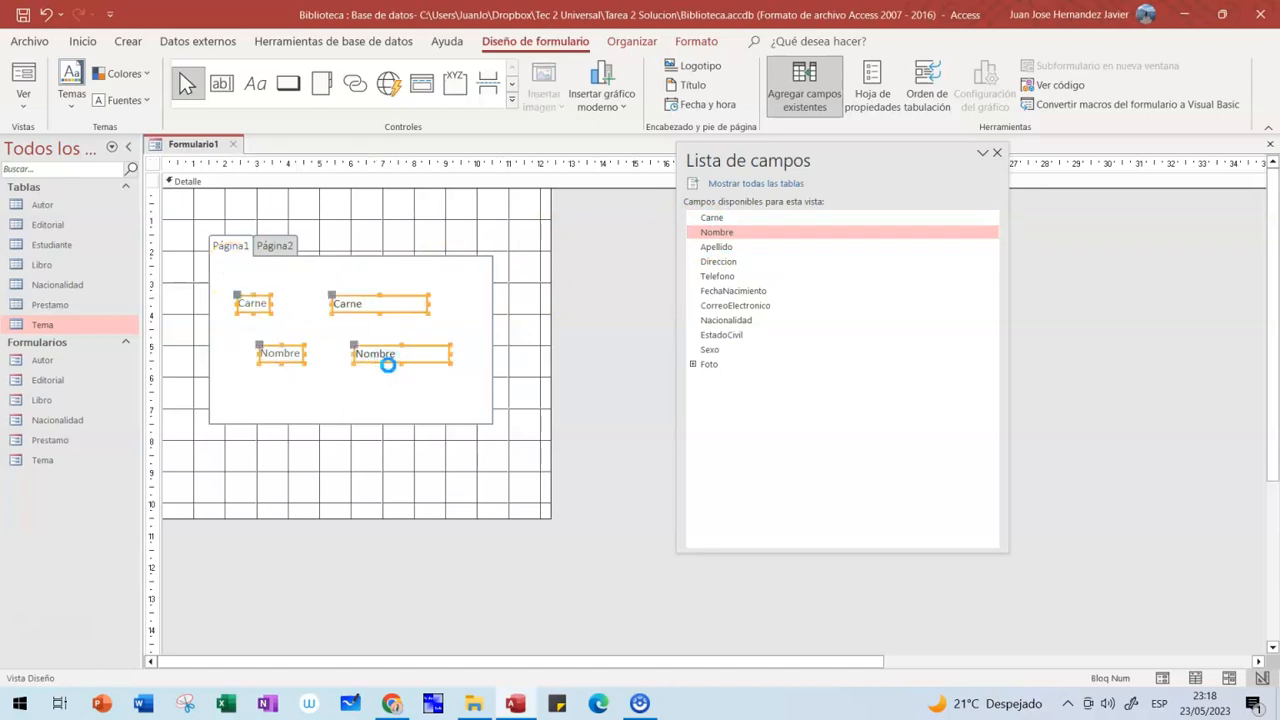
key(Delete)
click(618, 252)
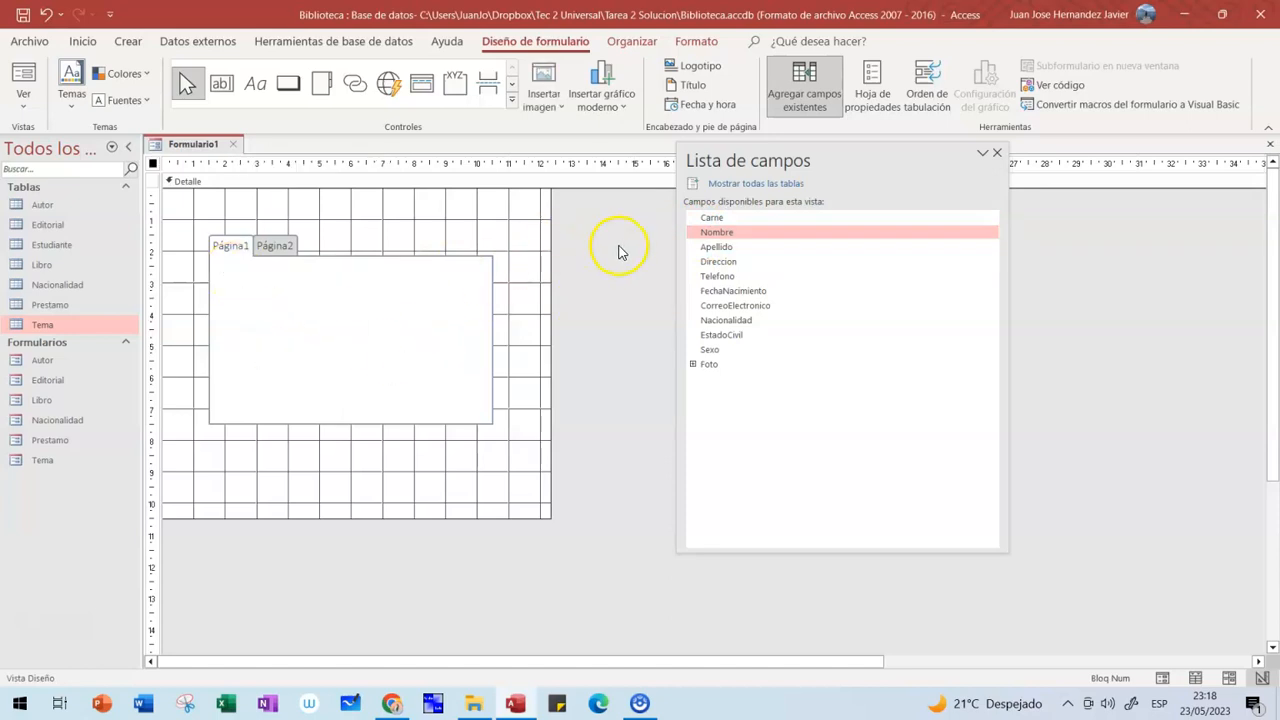
- Place the fields Carne, Nombre, Apellido through EstadoCivil and Sexo on Página1, shifted upward
click(714, 219)
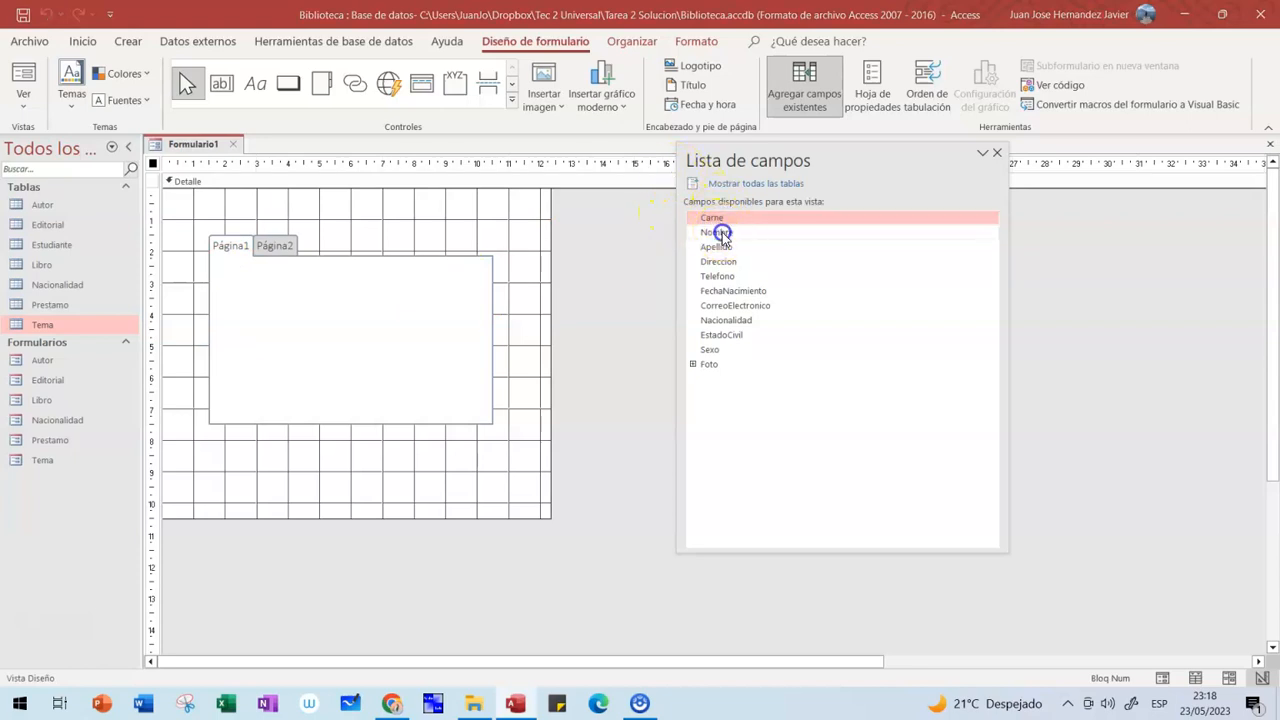
ctrl+click(716, 232)
ctrl+click(721, 247)
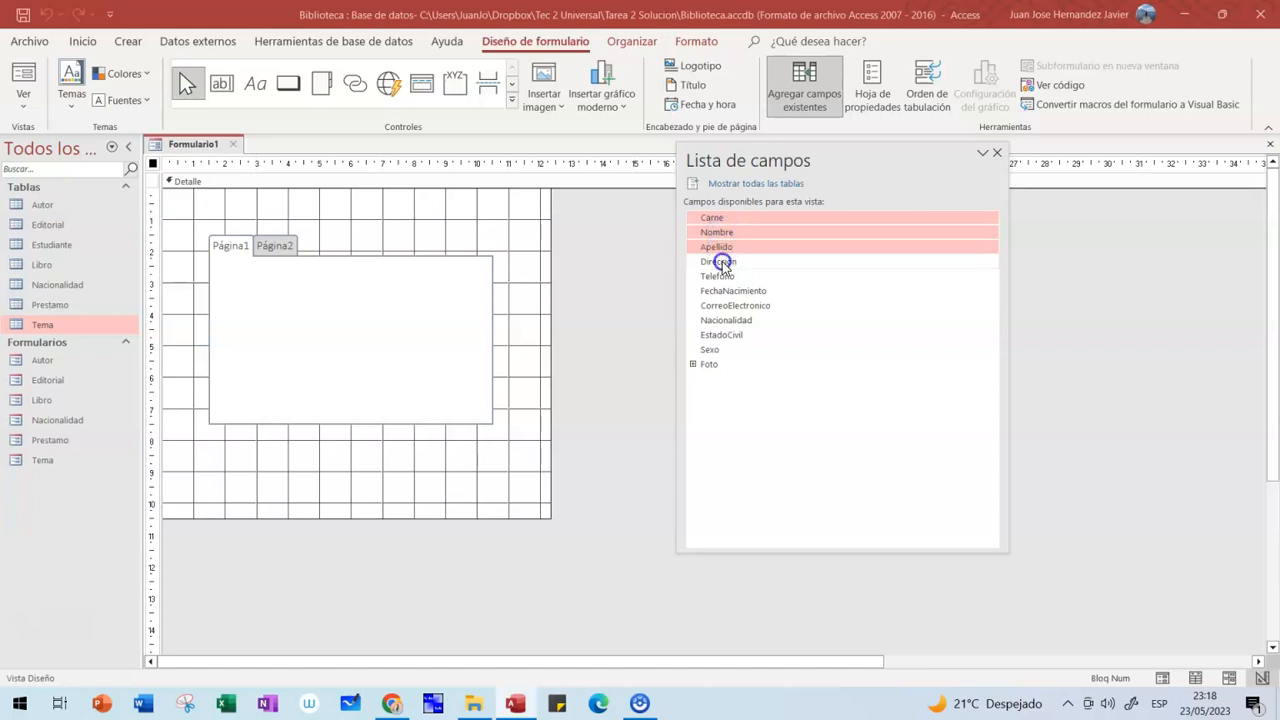
ctrl+click(719, 261)
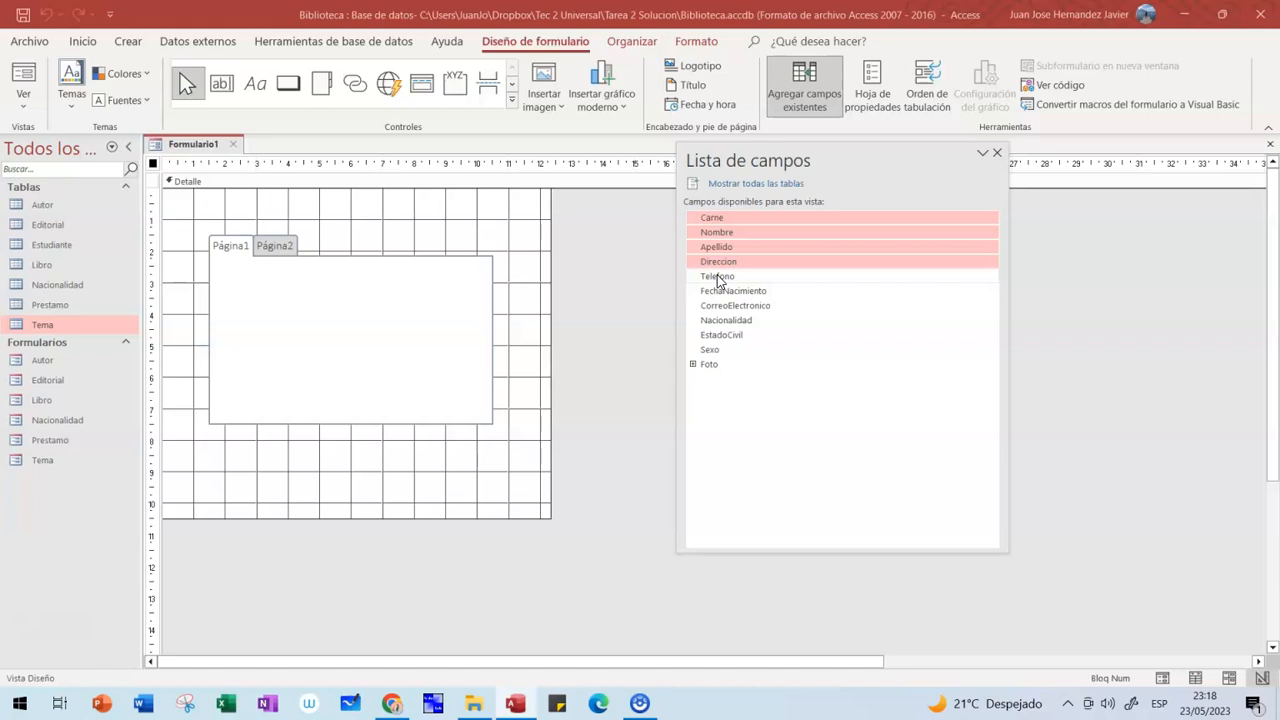
ctrl+click(717, 277)
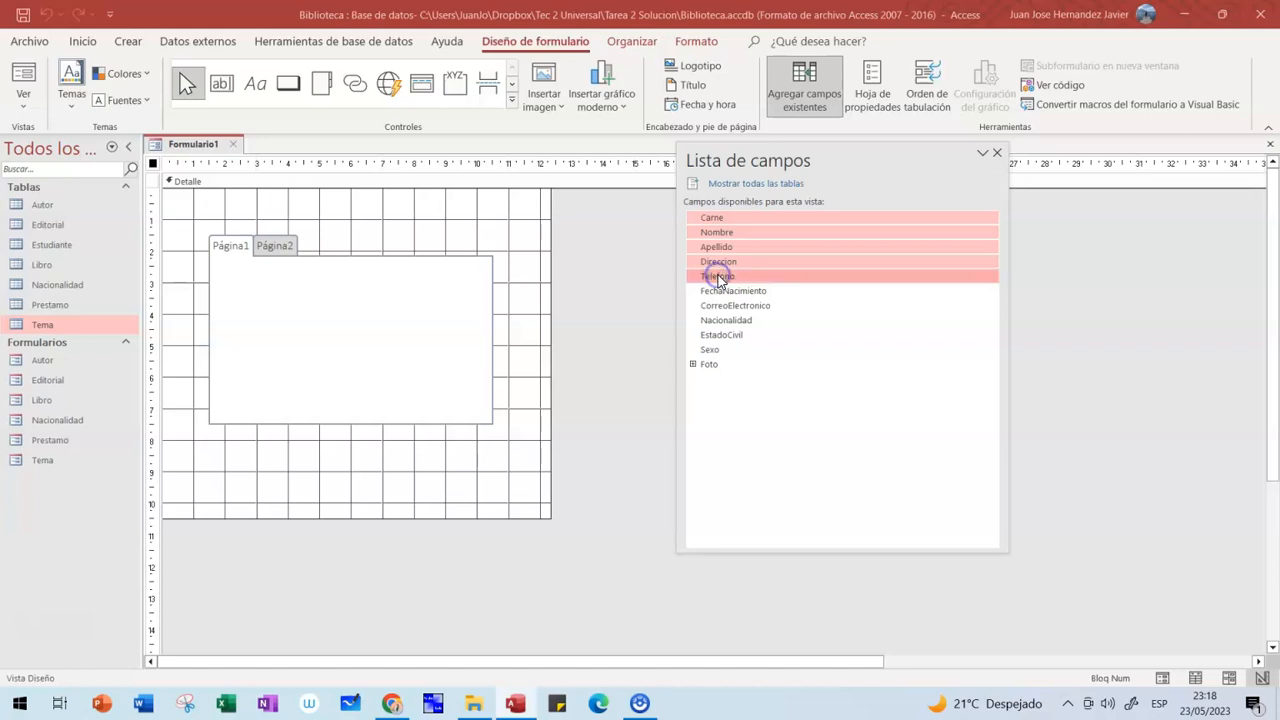
ctrl+click(722, 291)
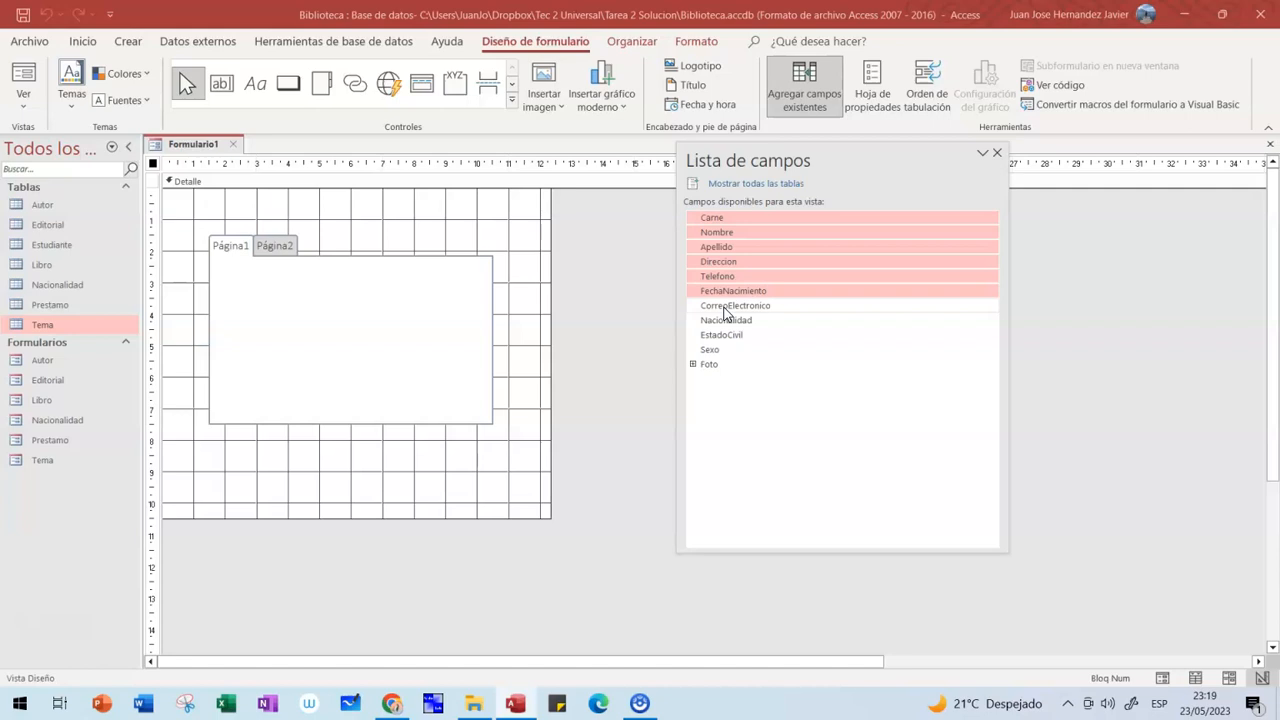
ctrl+click(724, 307)
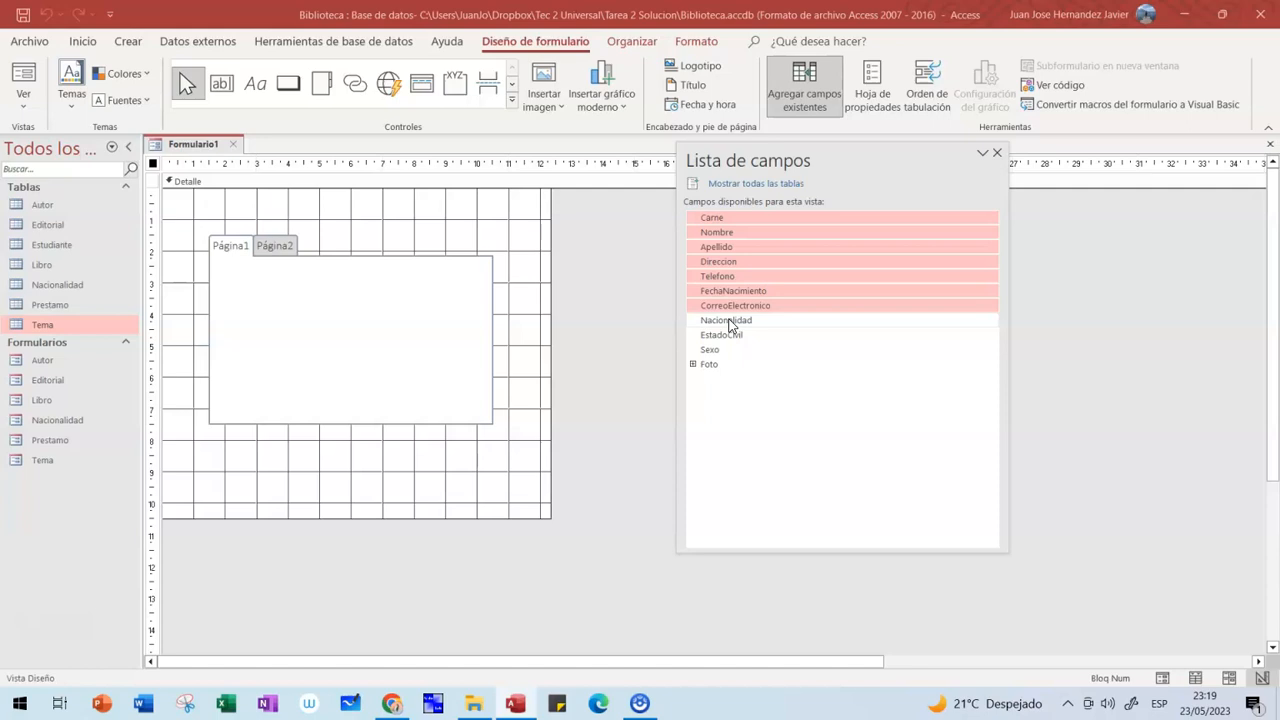
ctrl+click(728, 320)
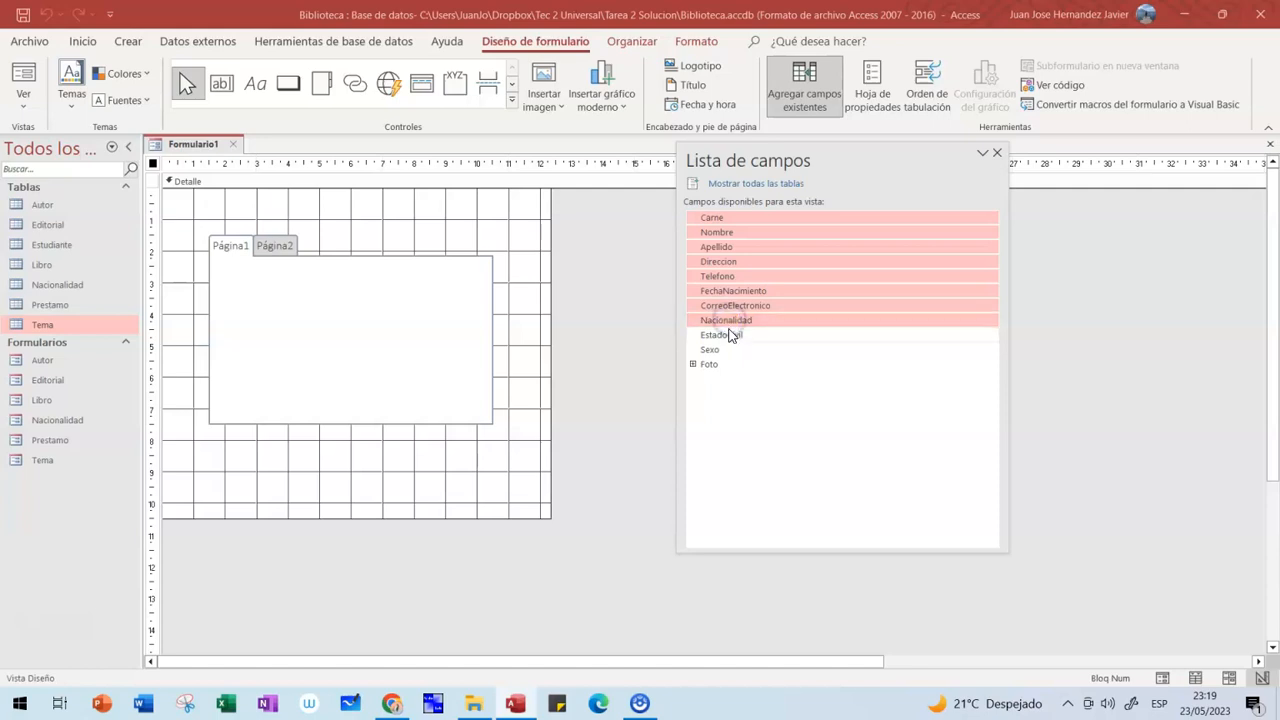
ctrl+click(731, 334)
ctrl+click(711, 349)
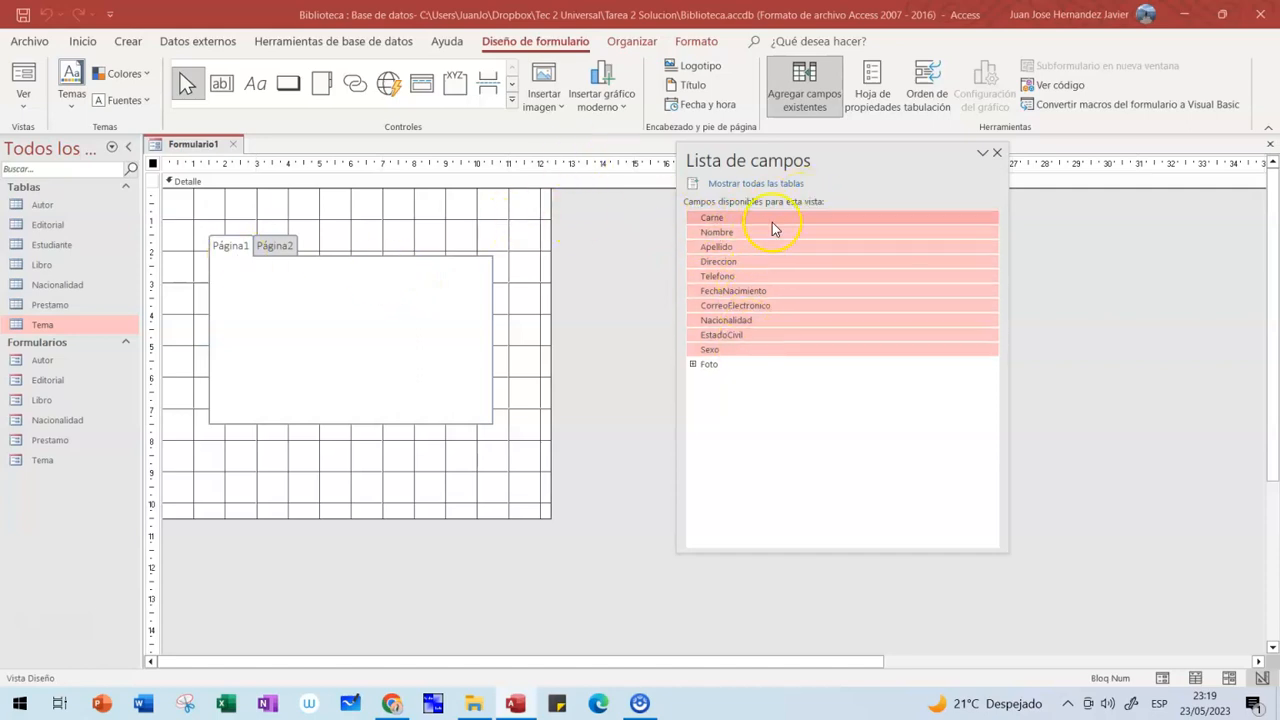
drag(782, 258, 376, 326)
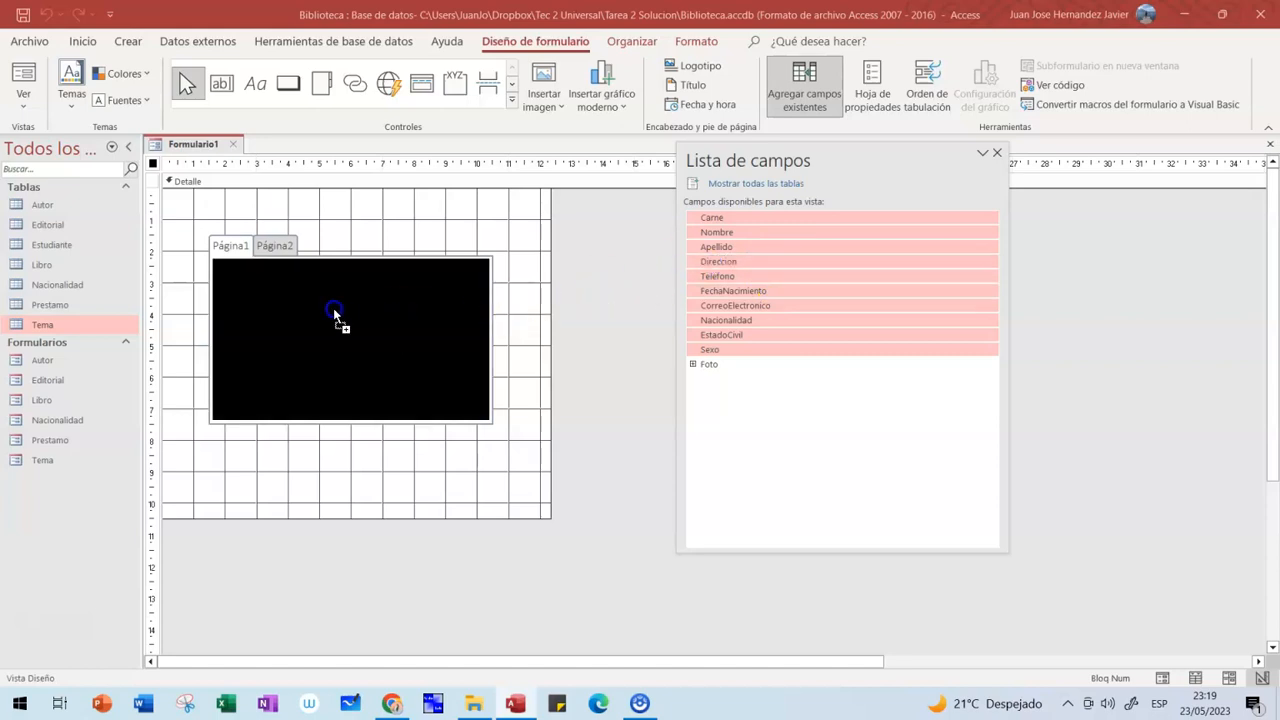
drag(333, 308, 333, 308)
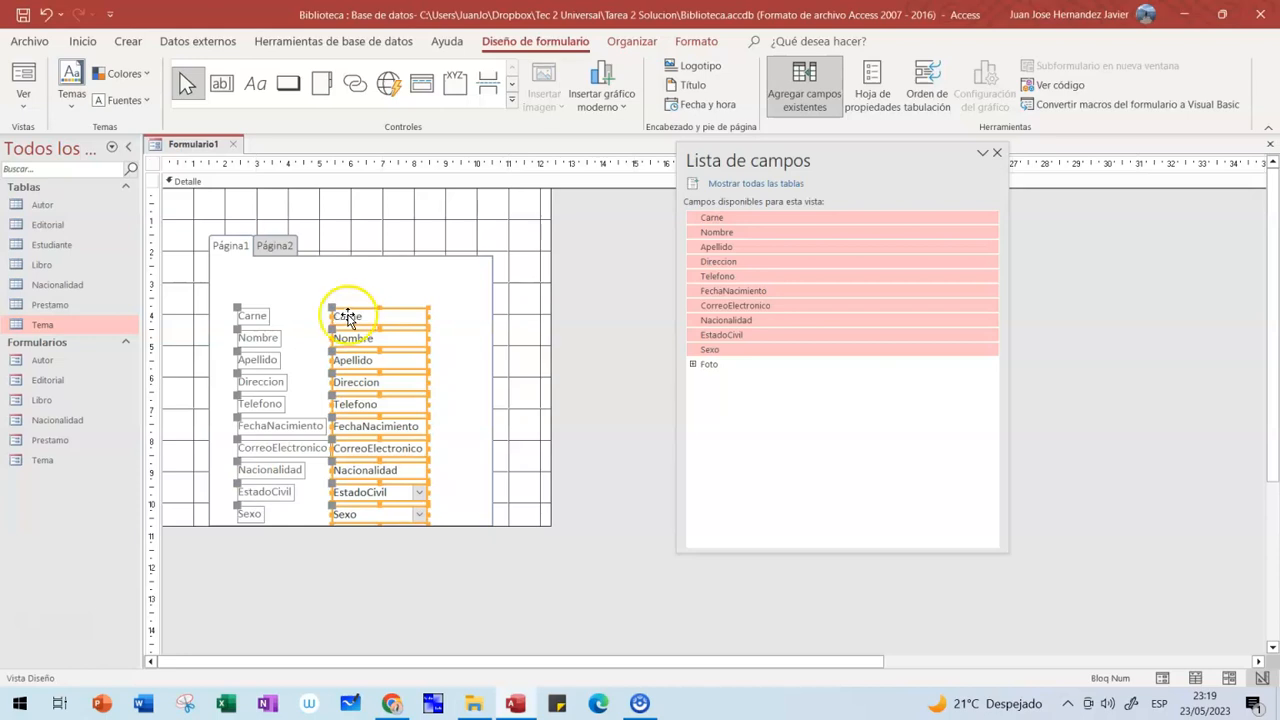
drag(359, 312, 359, 285)
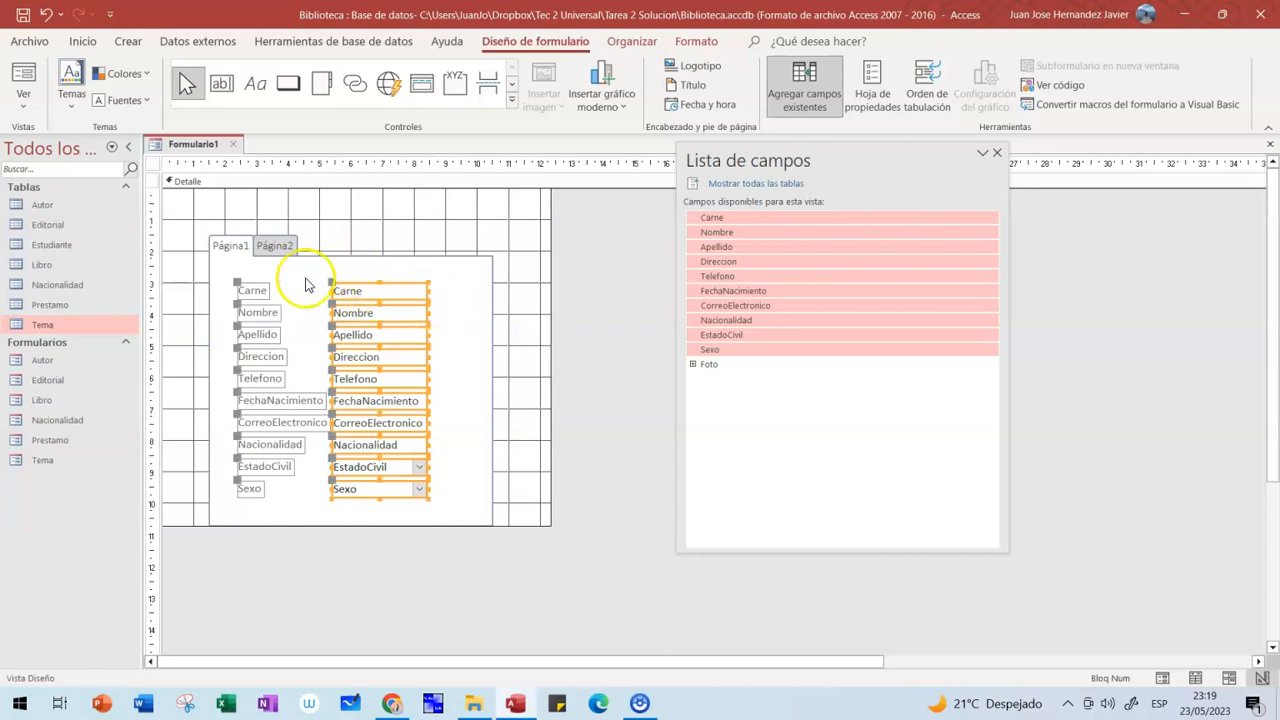
click(312, 274)
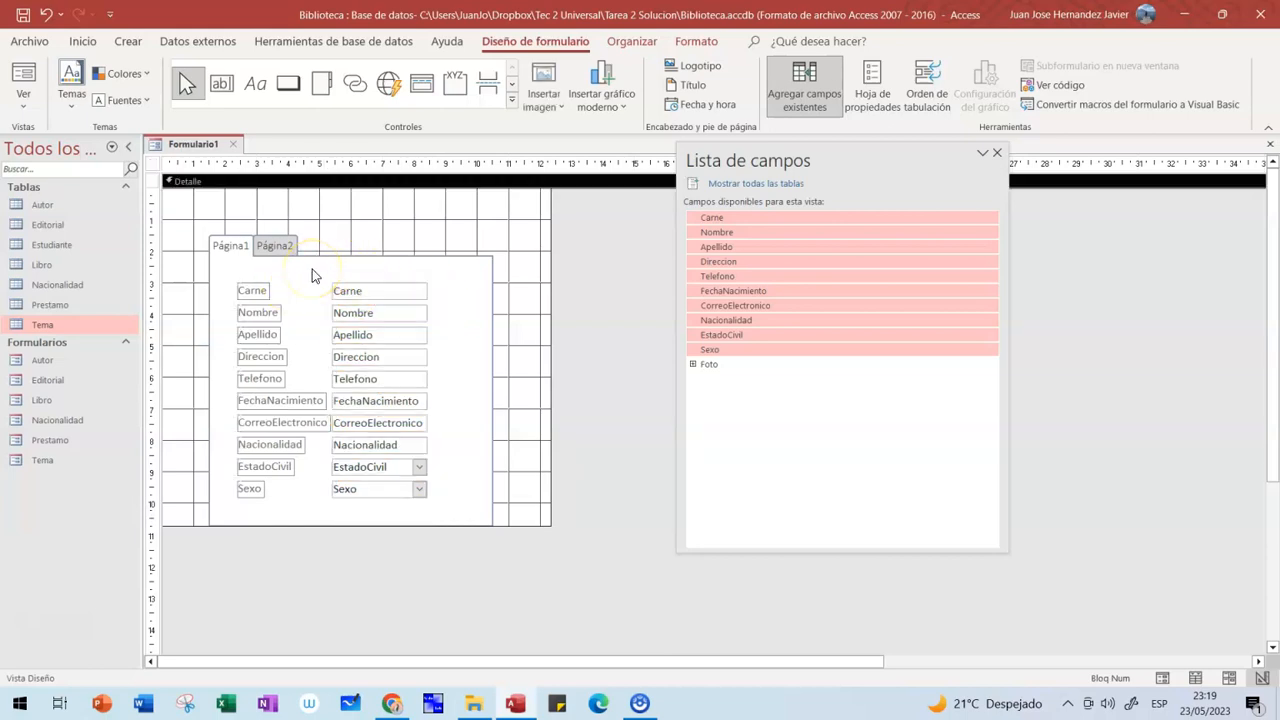
- Check the empty Página2, close the field list and select the Página1 page
click(275, 246)
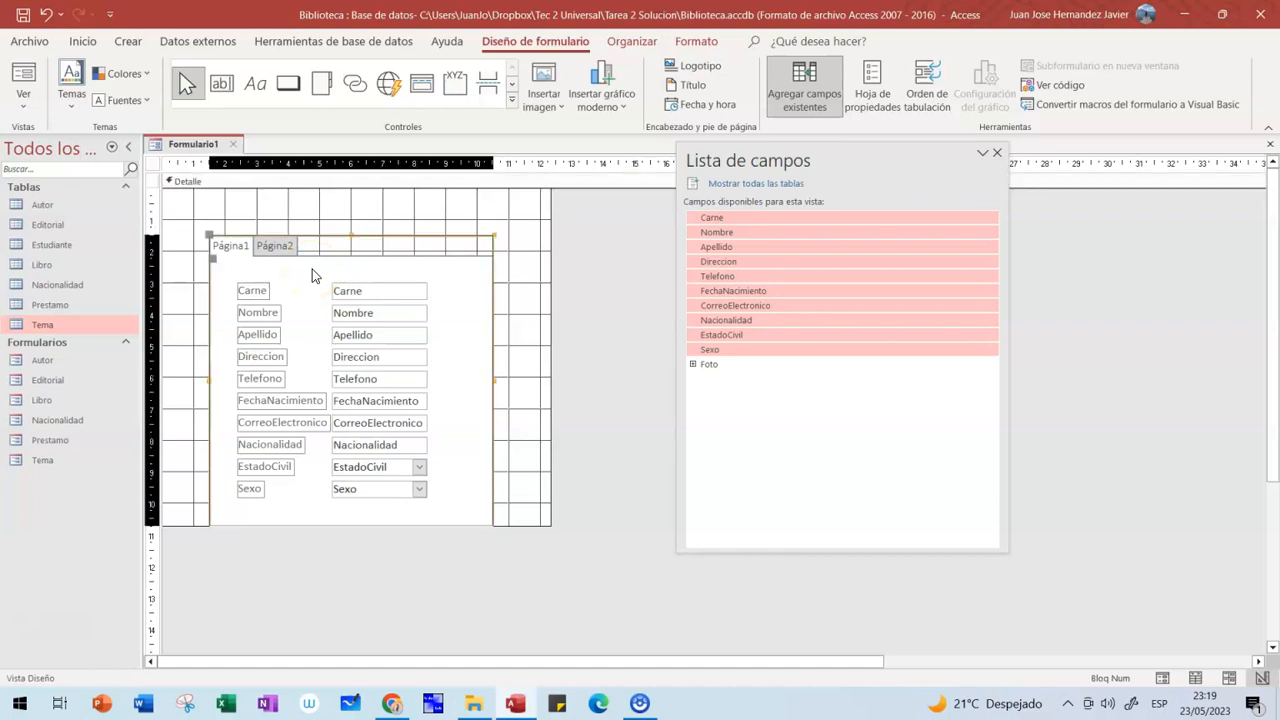
click(275, 246)
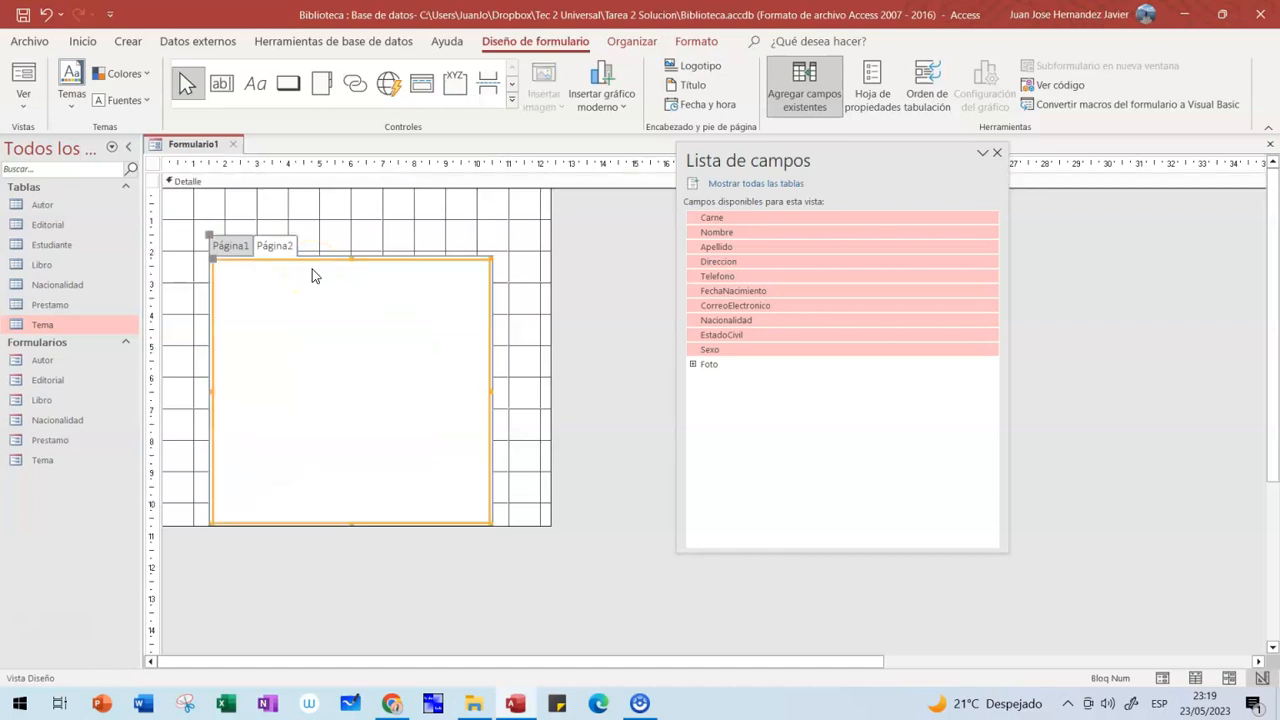
click(231, 246)
click(447, 287)
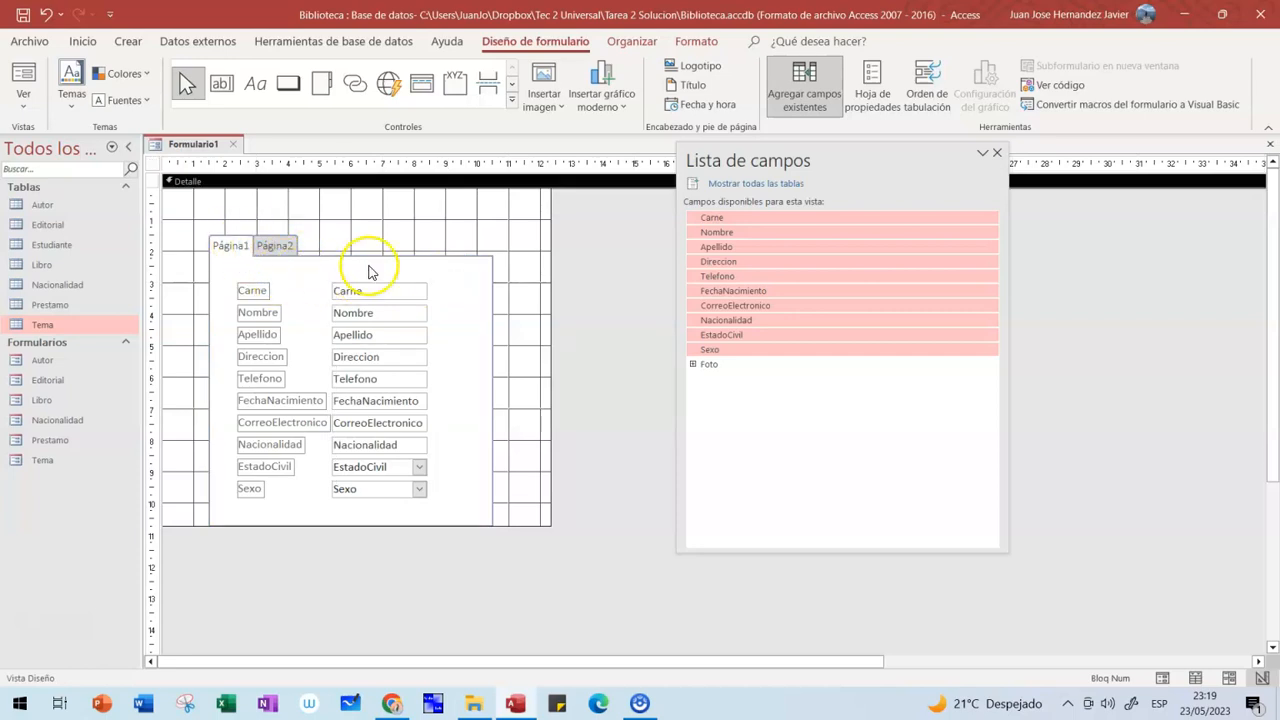
click(994, 156)
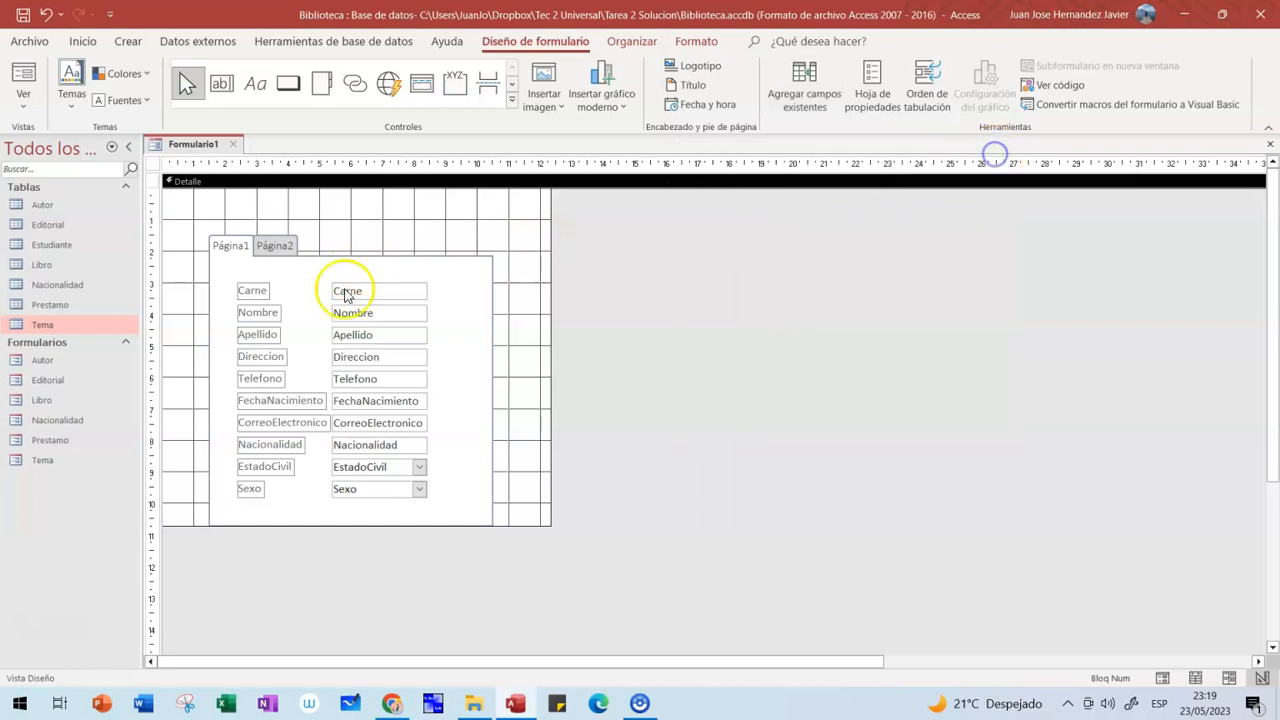
click(224, 249)
click(226, 250)
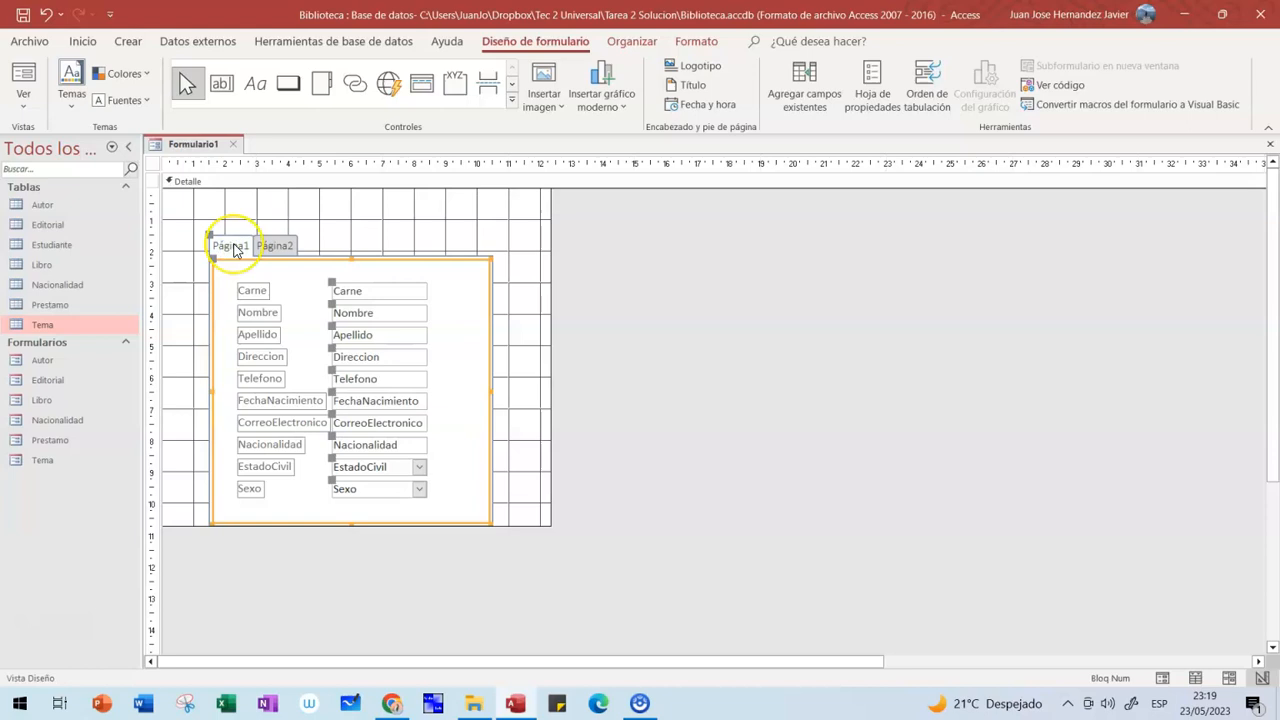
- Rename the first tab page to Datos Generales in its properties
click(873, 90)
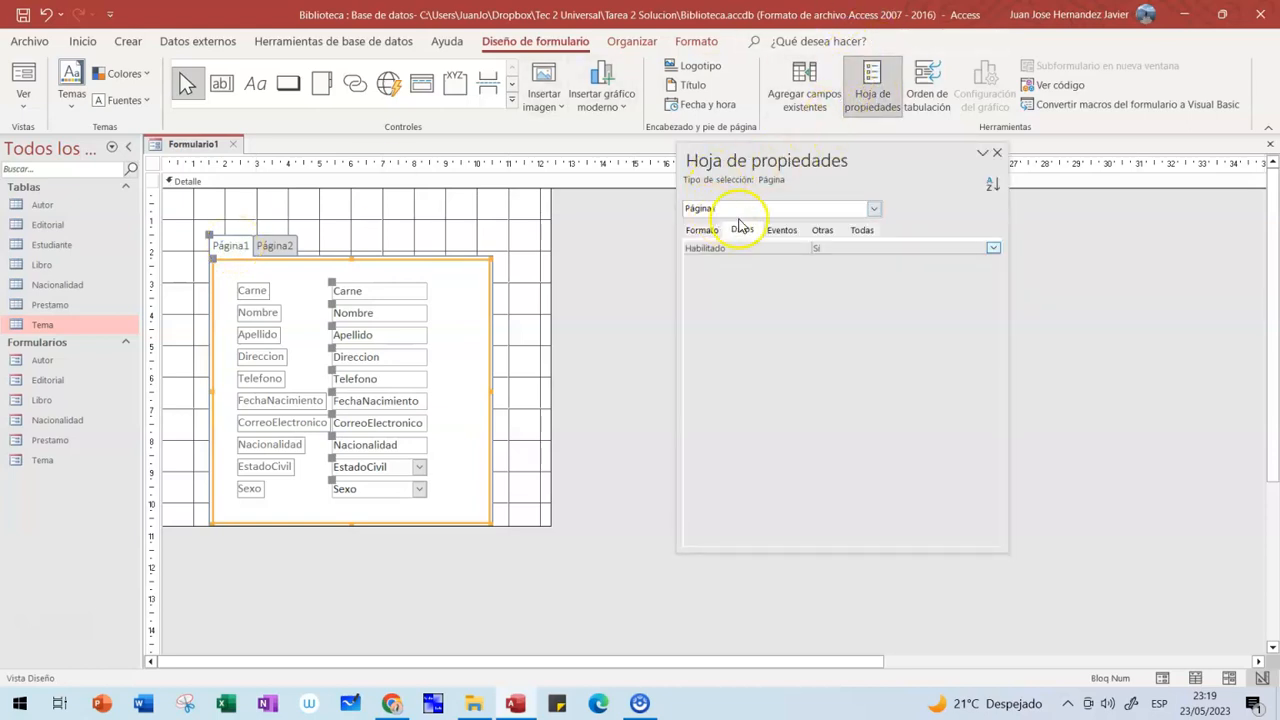
click(862, 230)
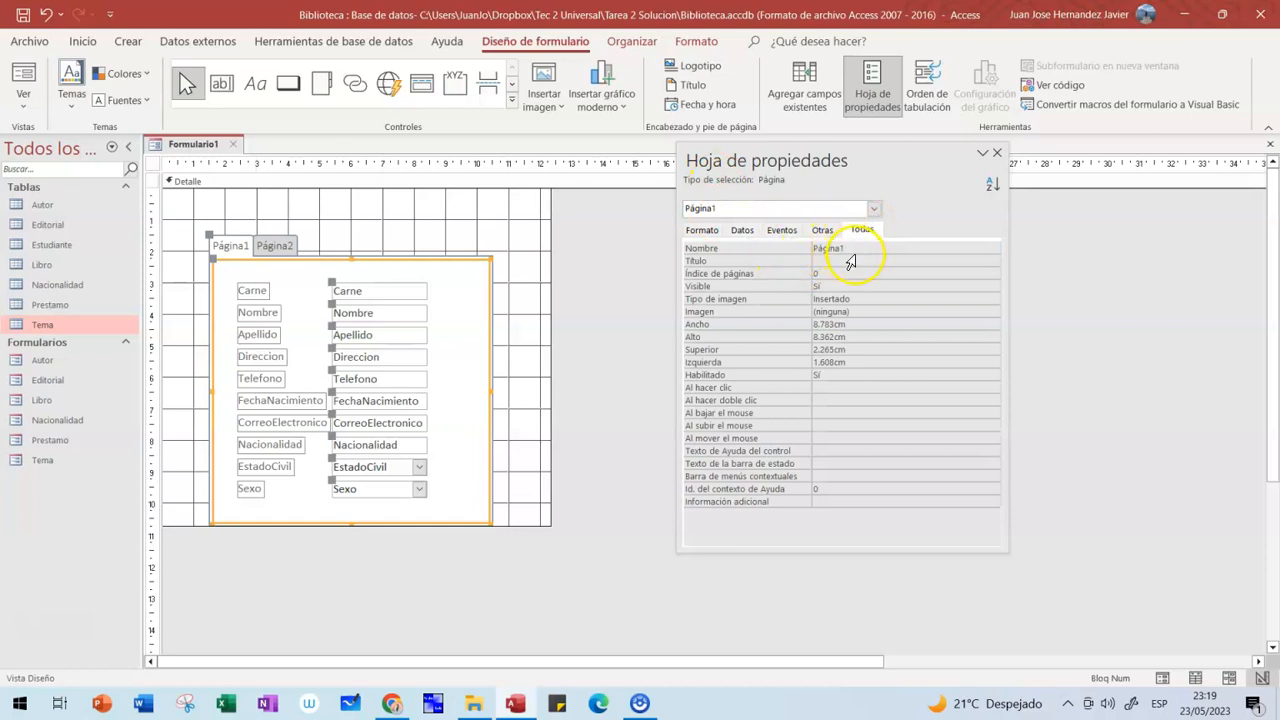
click(758, 250)
text(Datos Generales)
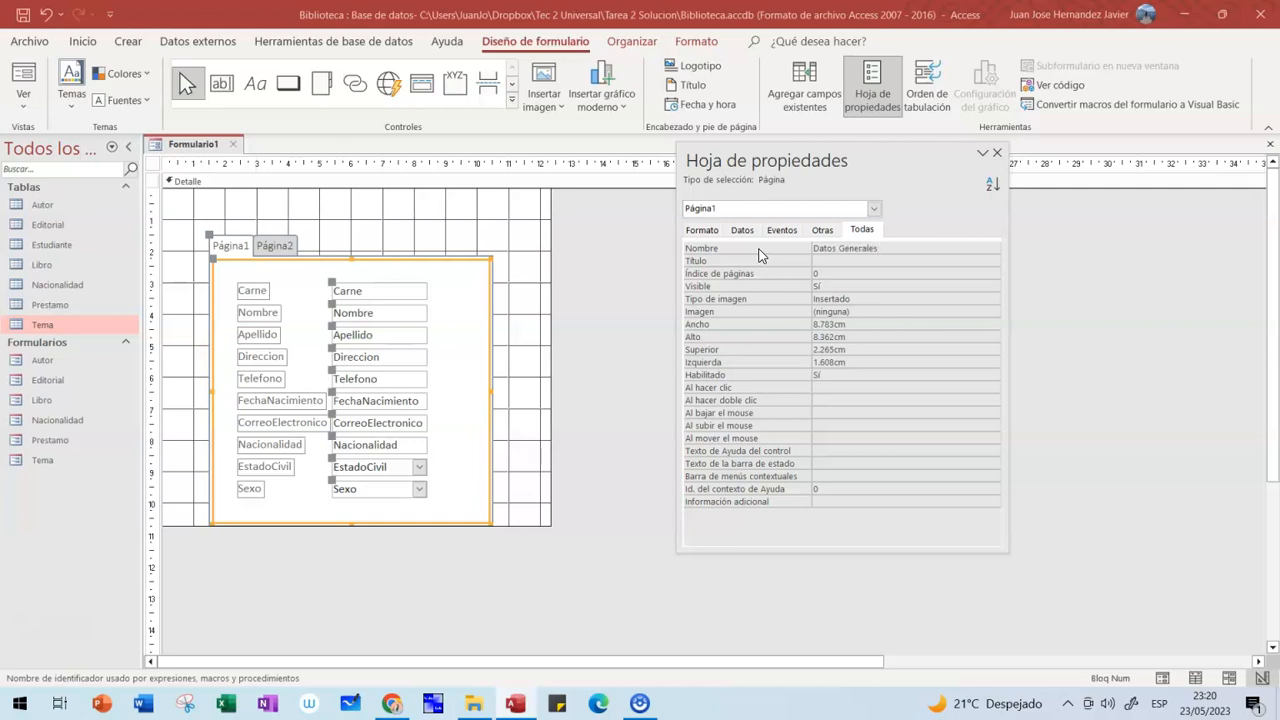
key(Return)
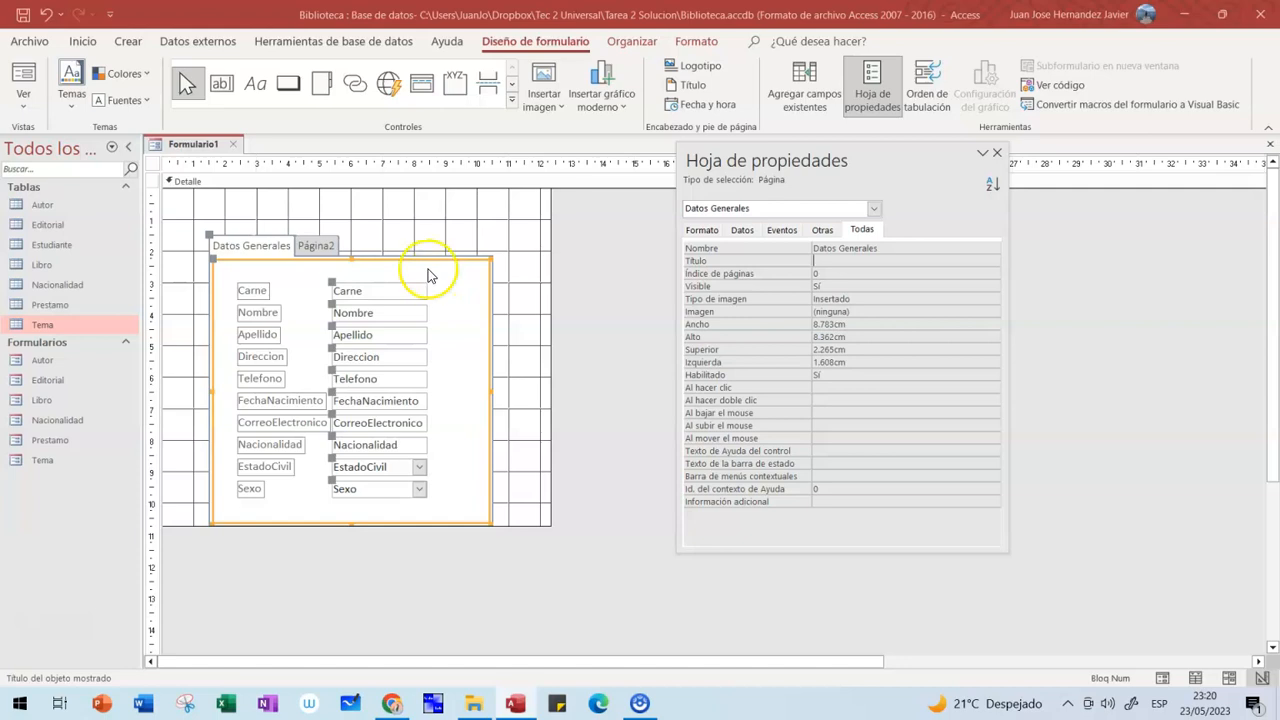
- Switch between Datos Generales and Página2, ending on the empty Página2
click(322, 248)
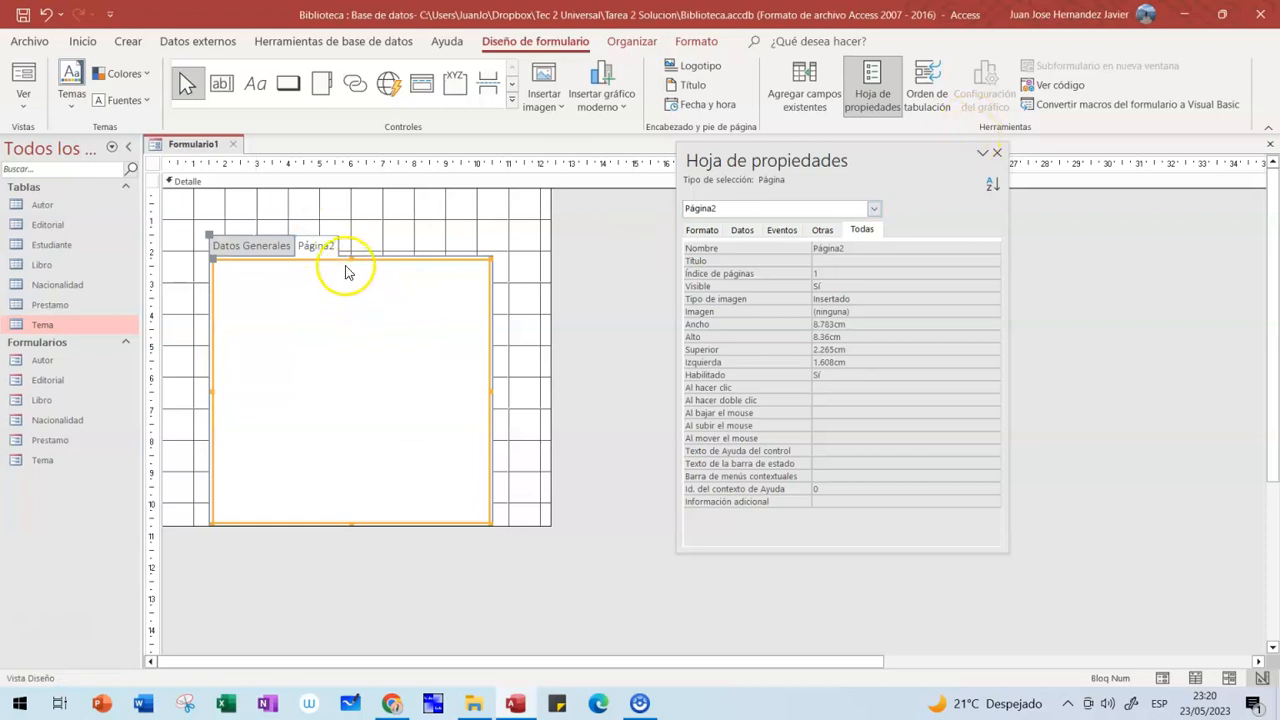
click(284, 251)
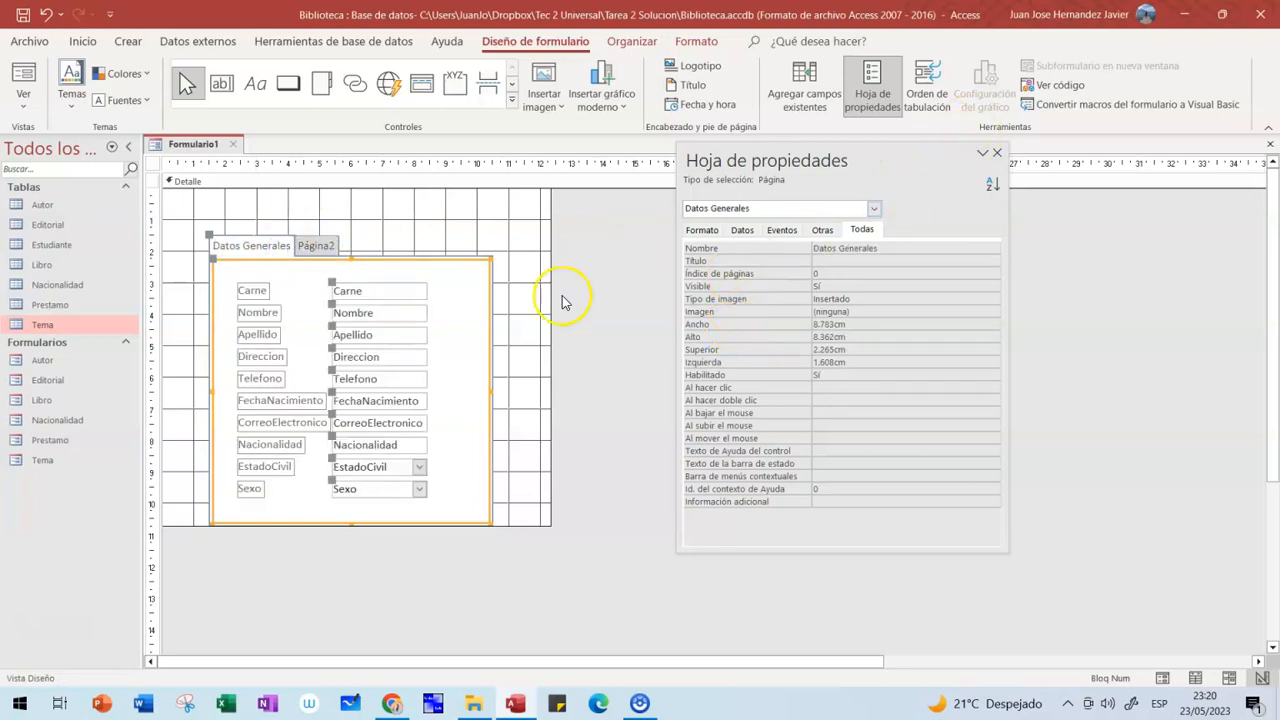
click(318, 248)
click(282, 249)
click(317, 249)
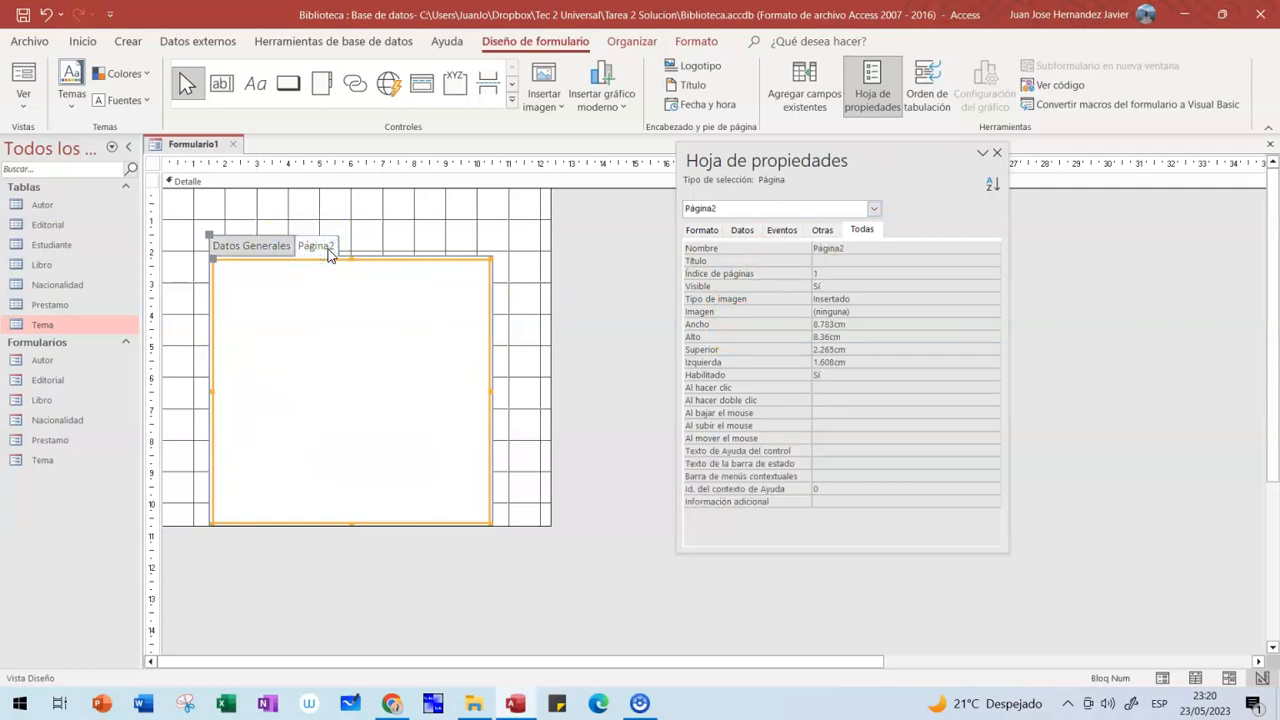
right_click(381, 291)
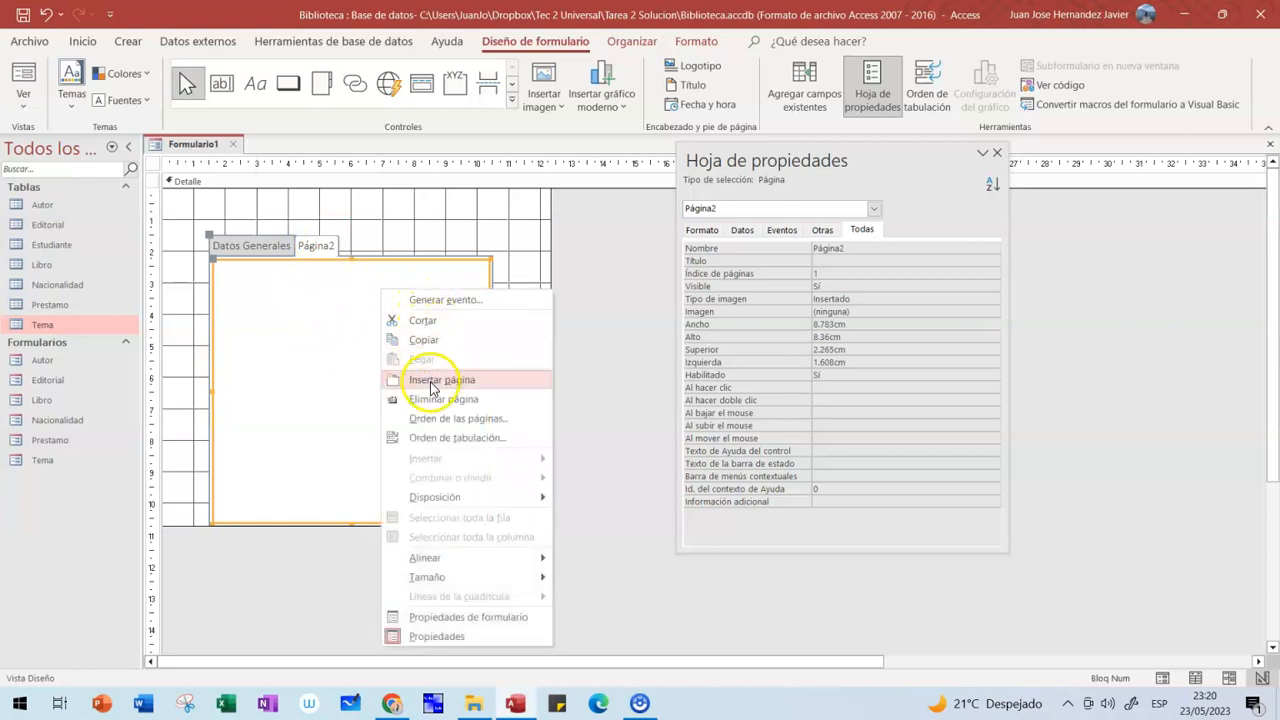
click(431, 388)
click(366, 248)
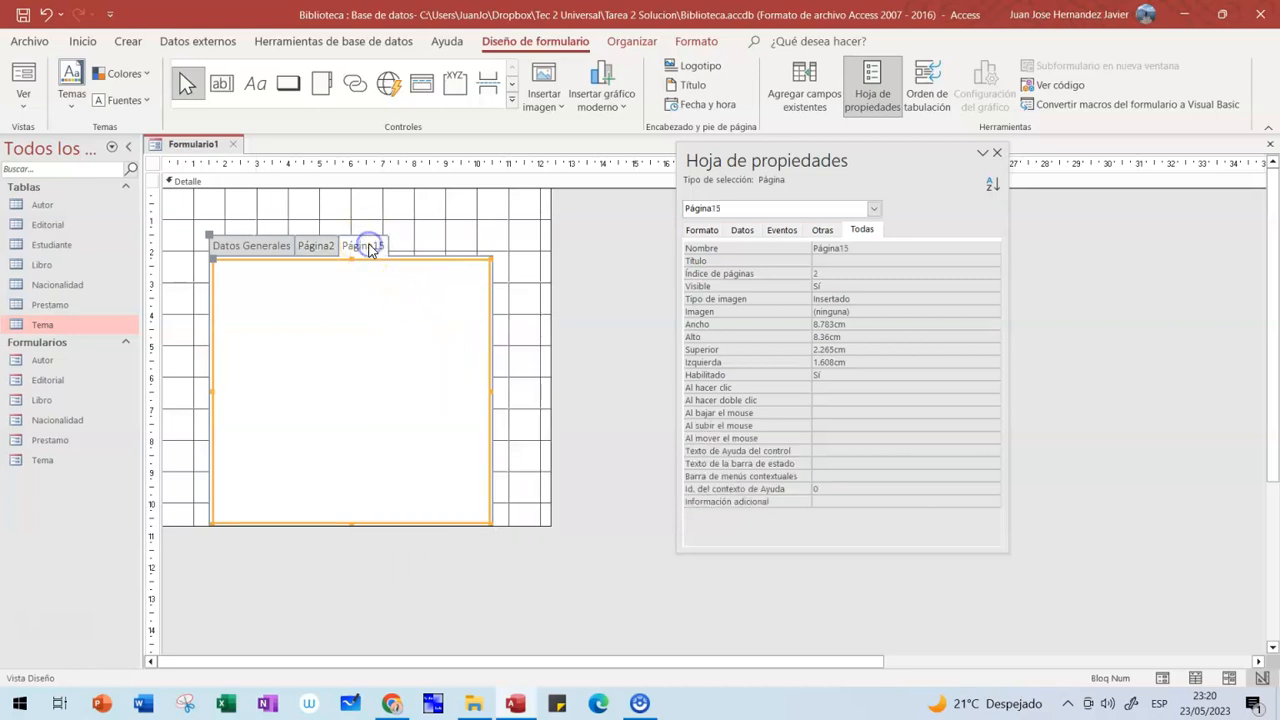
right_click(369, 249)
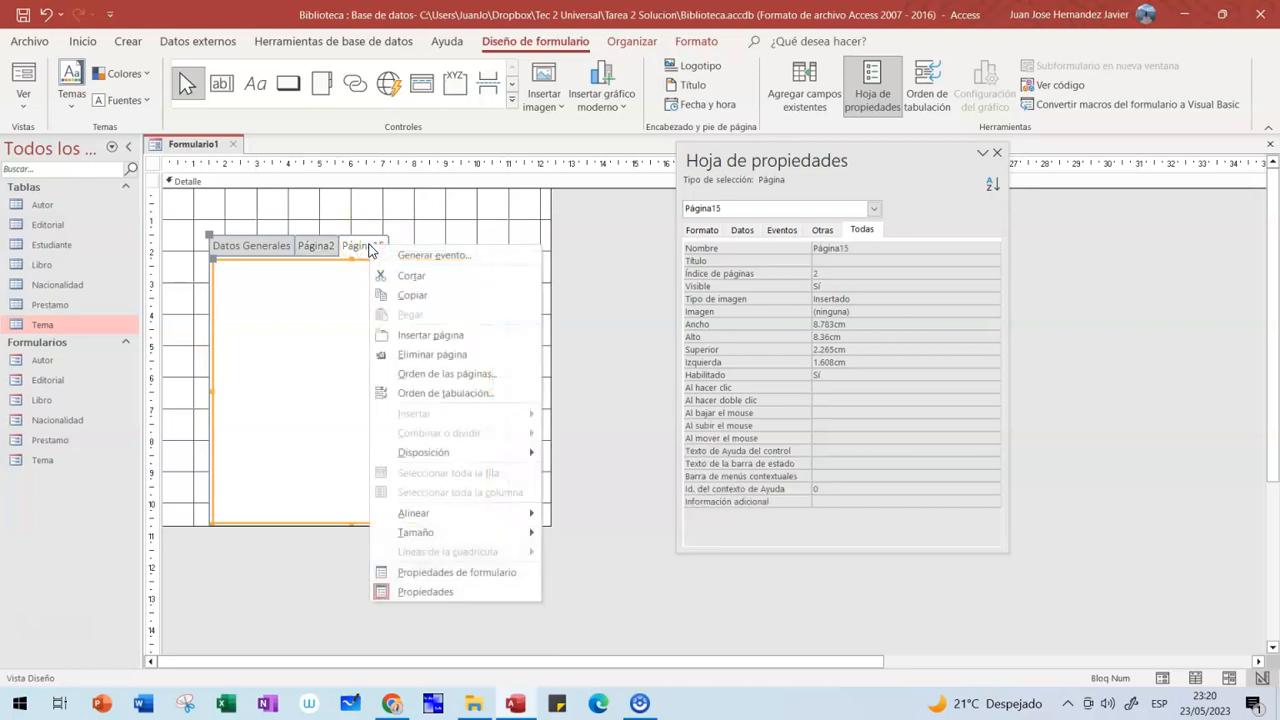
click(425, 354)
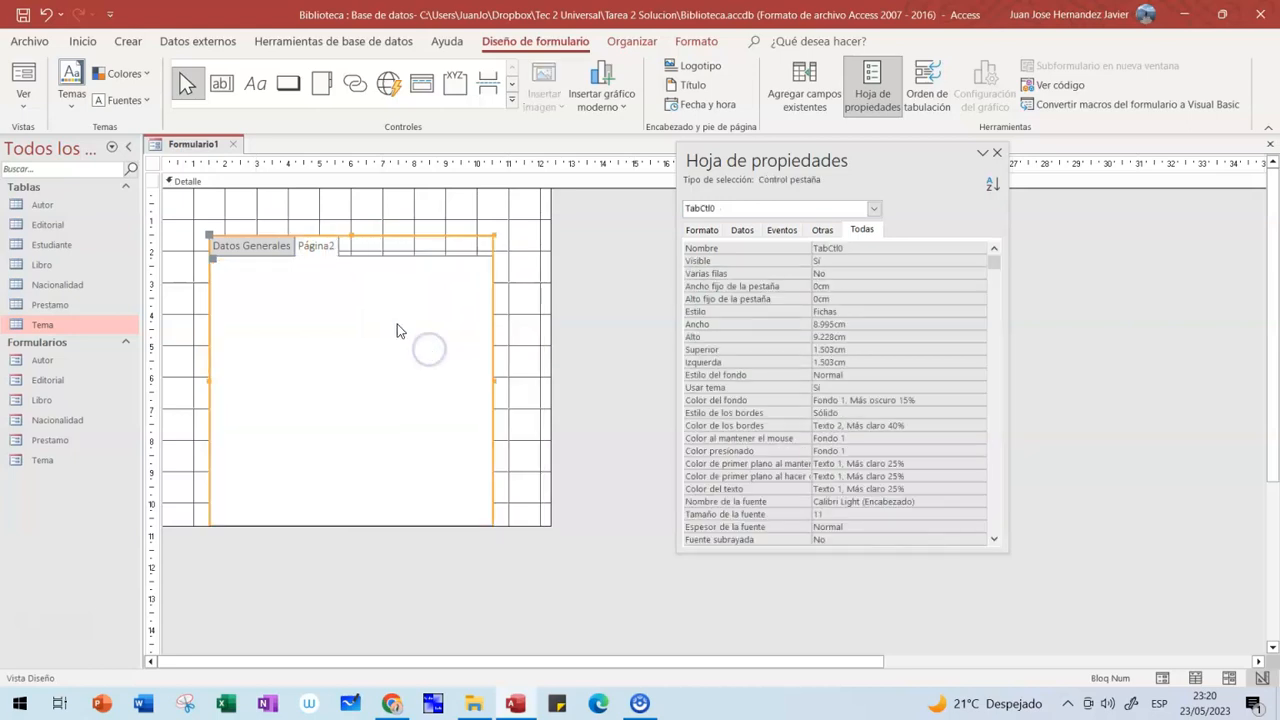
click(277, 245)
click(315, 246)
click(281, 246)
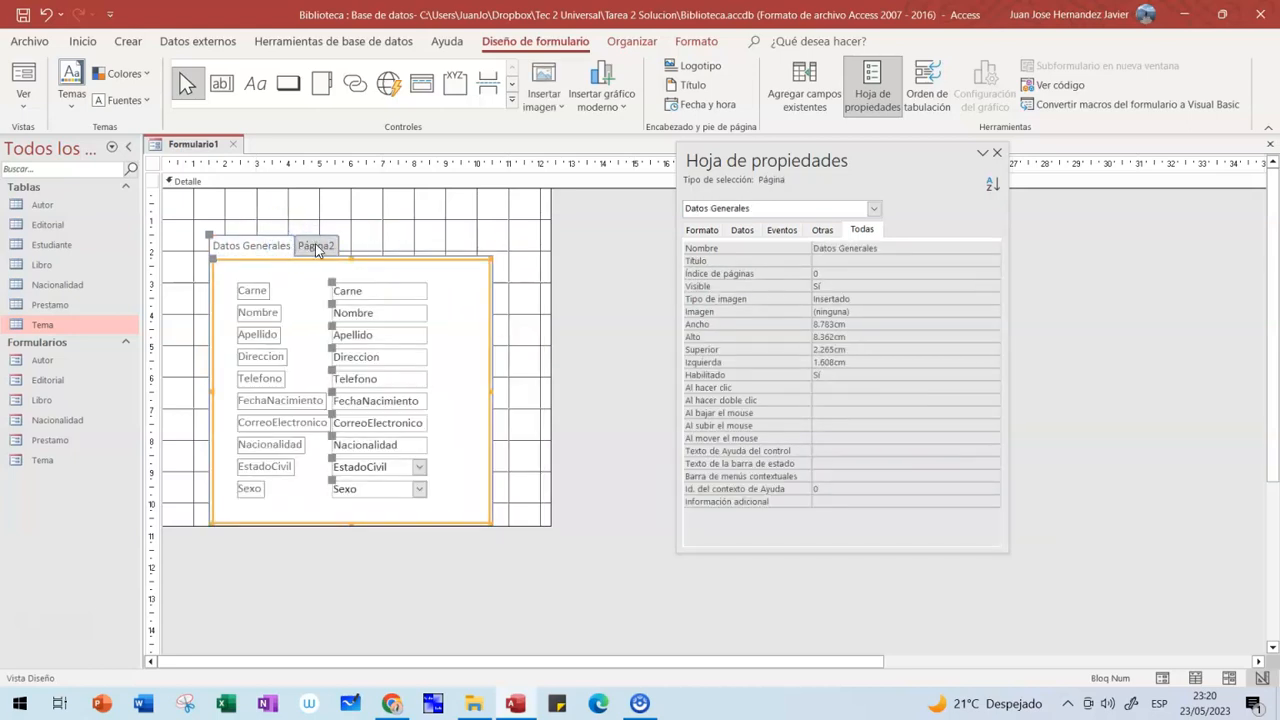
click(315, 247)
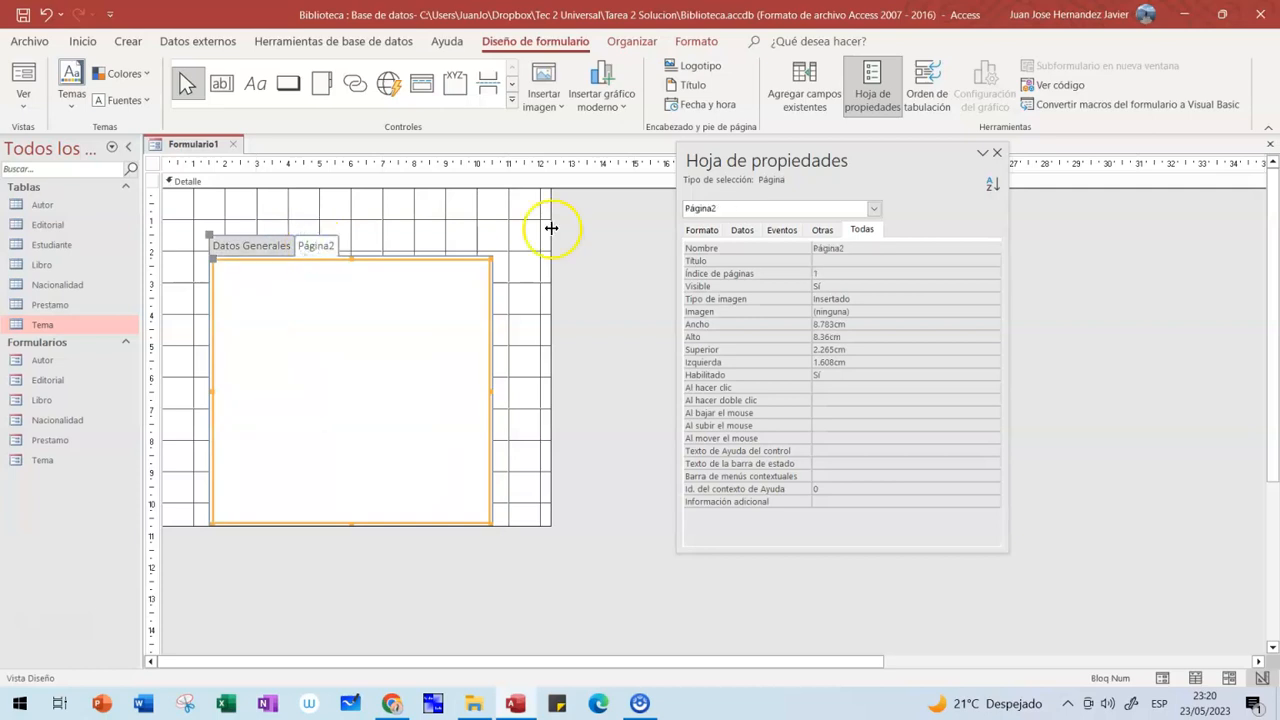
click(810, 95)
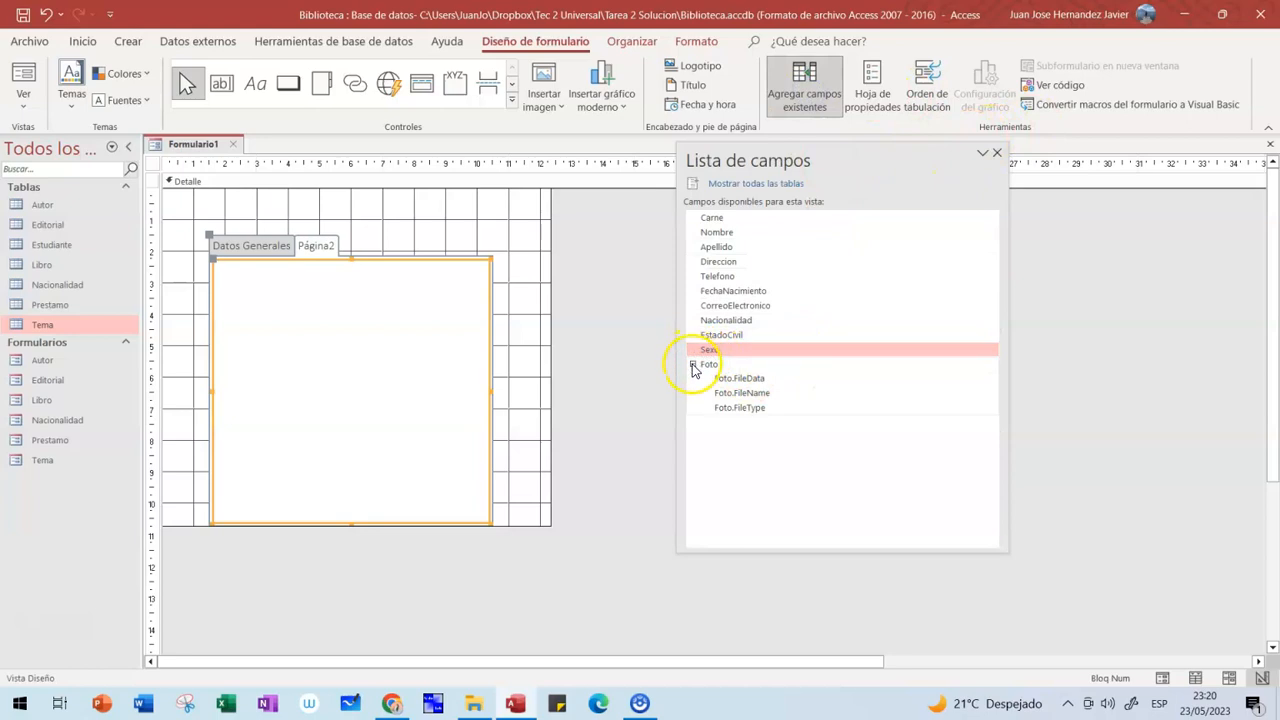
- Add the Foto field to Página2, reposition its label and enlarge the attachment box
click(693, 365)
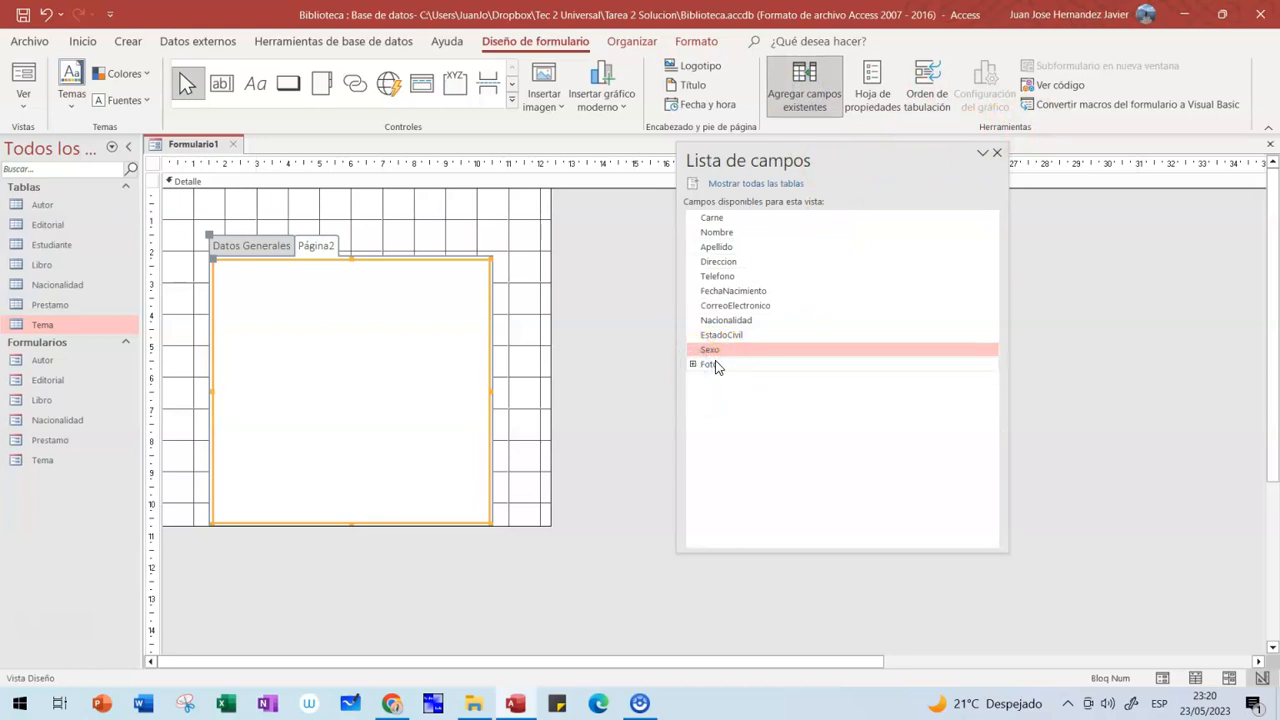
double_click(715, 365)
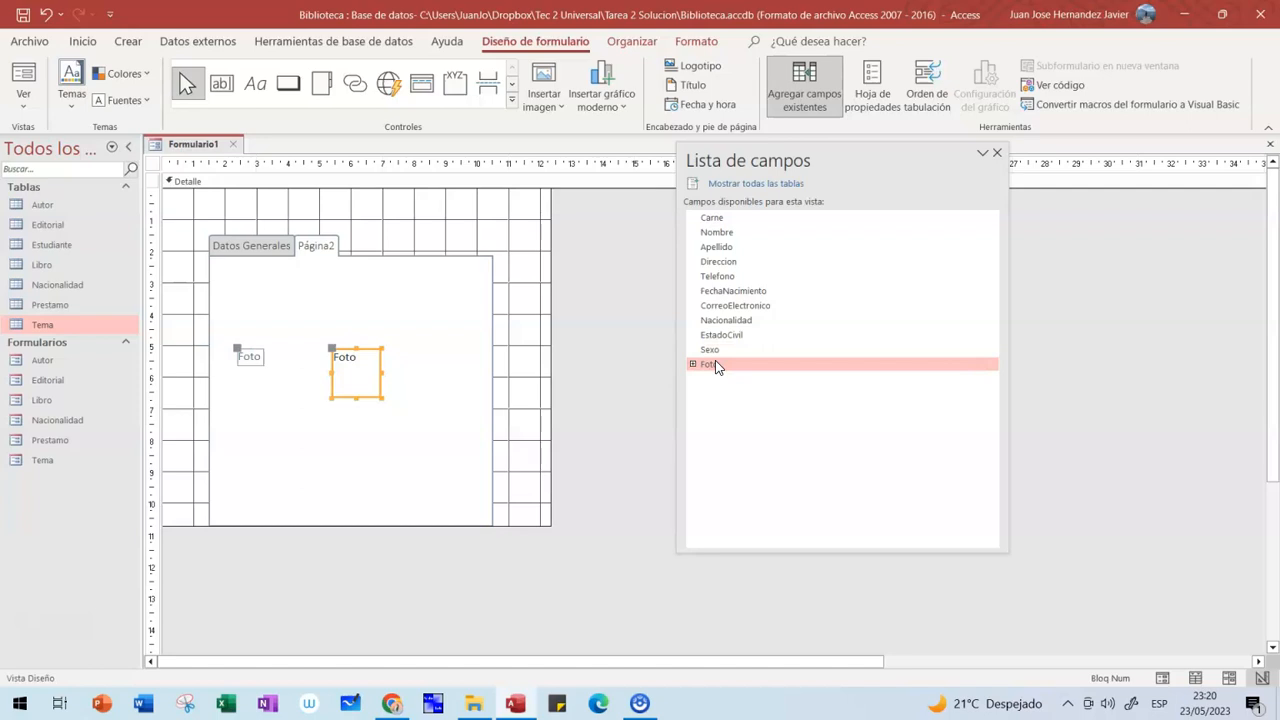
drag(237, 349, 250, 292)
click(342, 357)
drag(342, 357, 256, 326)
drag(300, 367, 378, 449)
click(431, 387)
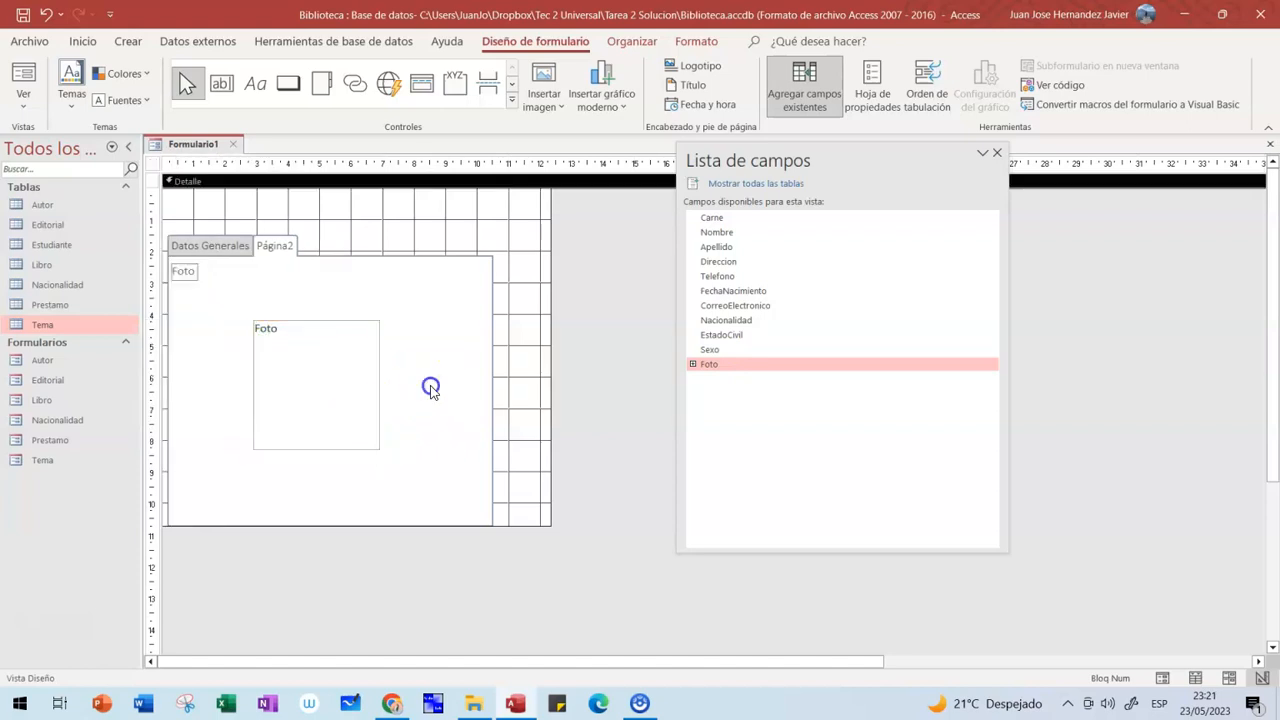
- Select the second tab page and show its property sheet
click(279, 252)
click(279, 252)
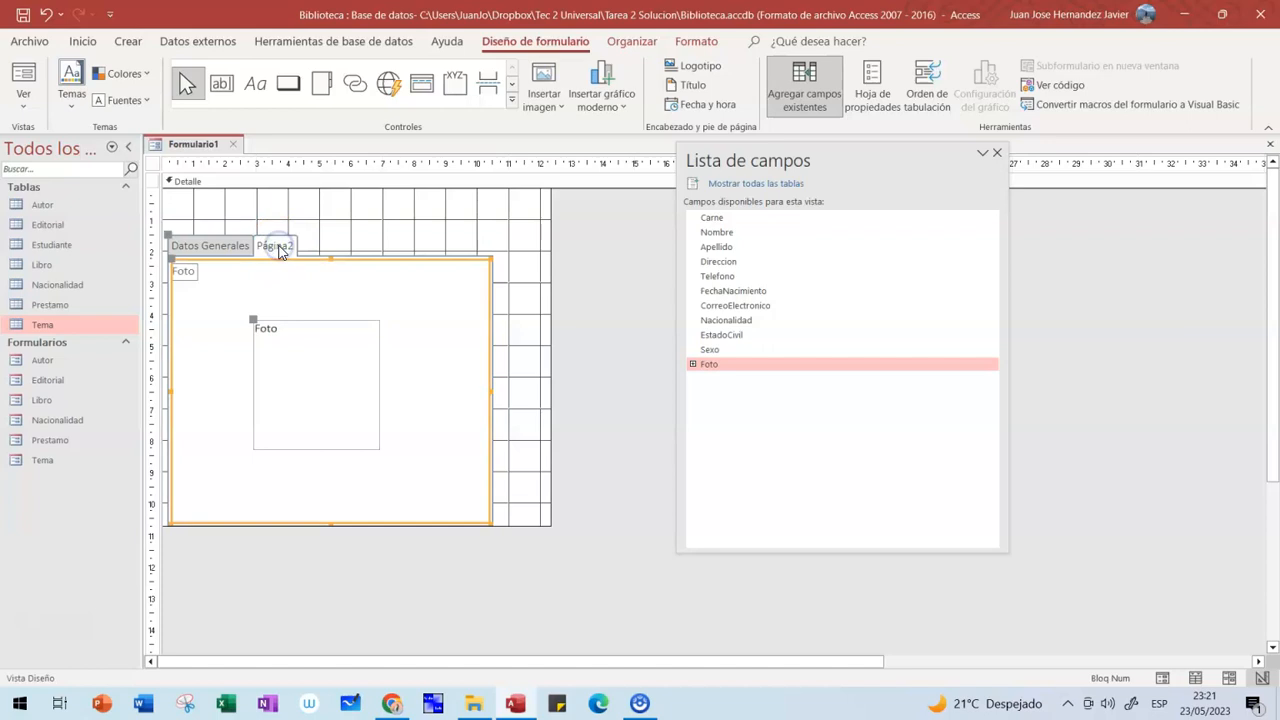
click(878, 90)
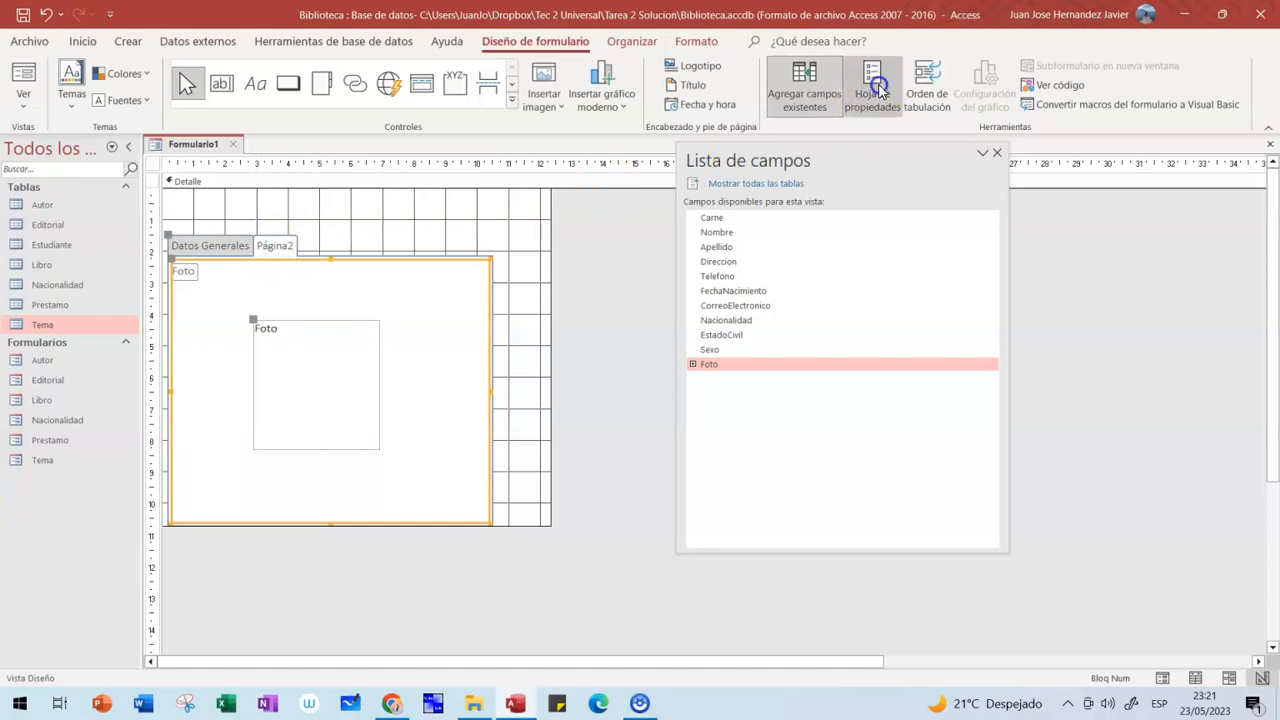
- Rename the second tab page to Fotografía, then return to Datos Generales
click(862, 230)
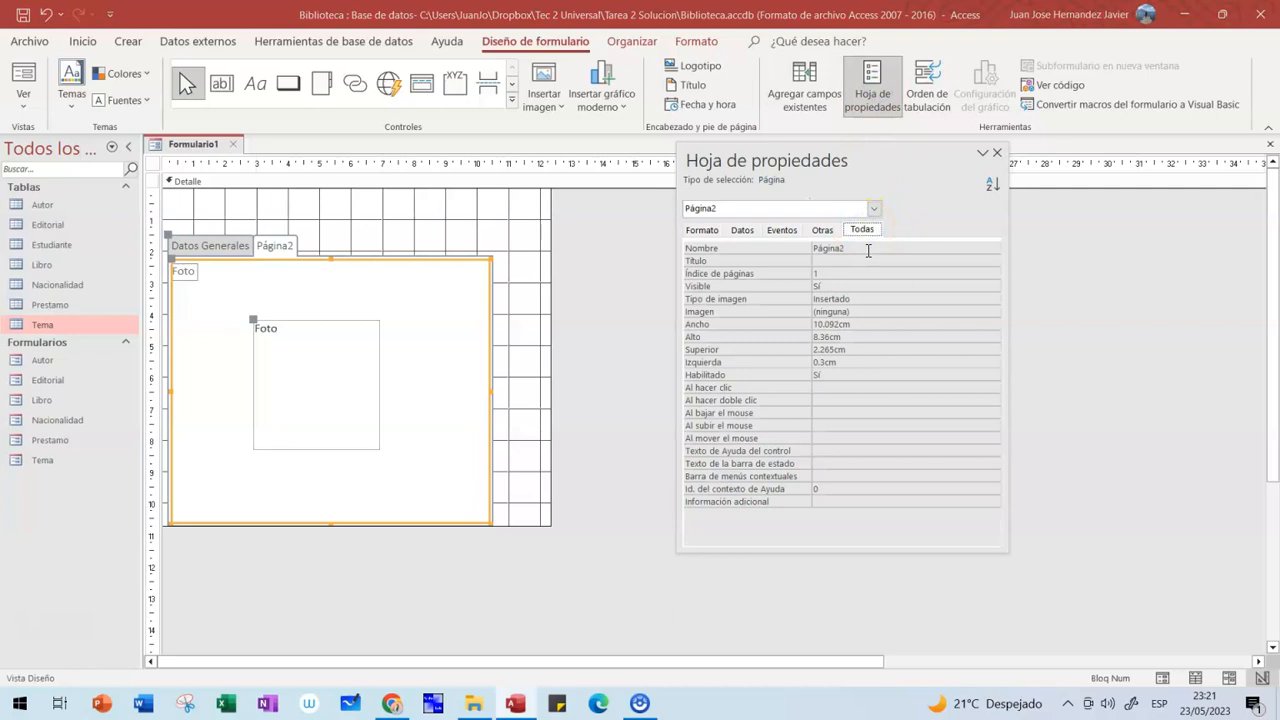
double_click(868, 250)
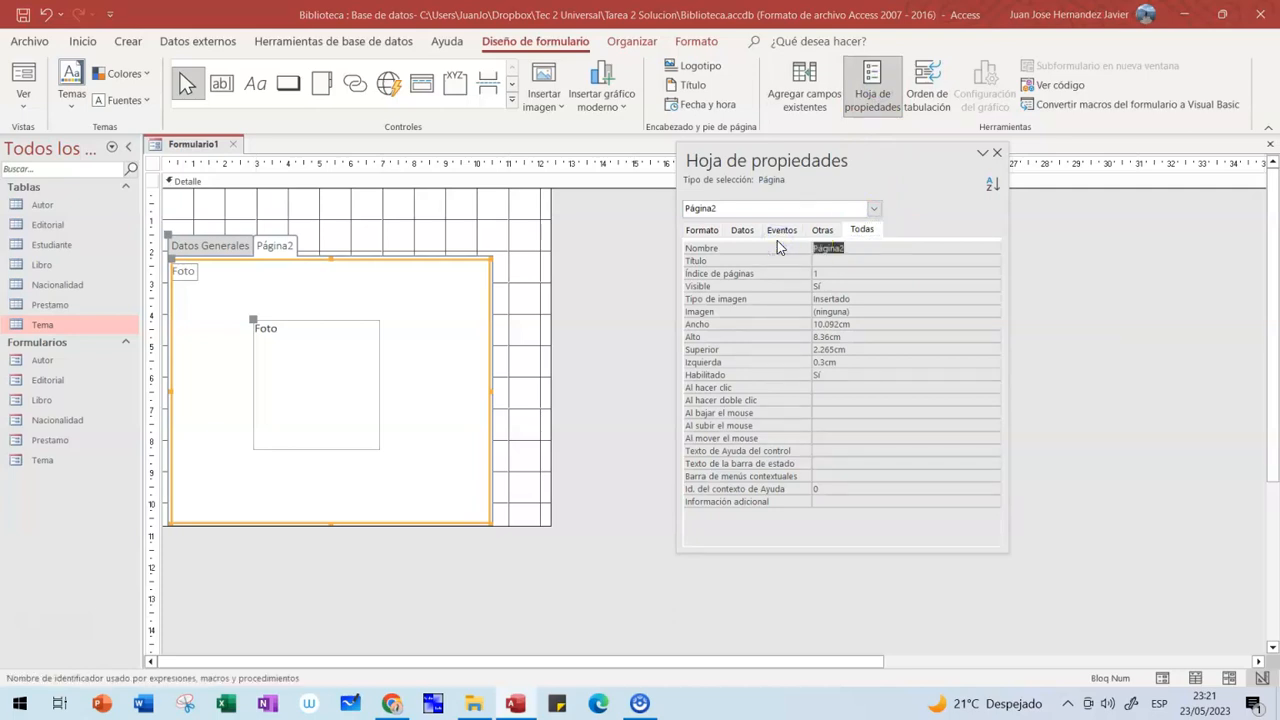
text(Fotografía)
key(Return)
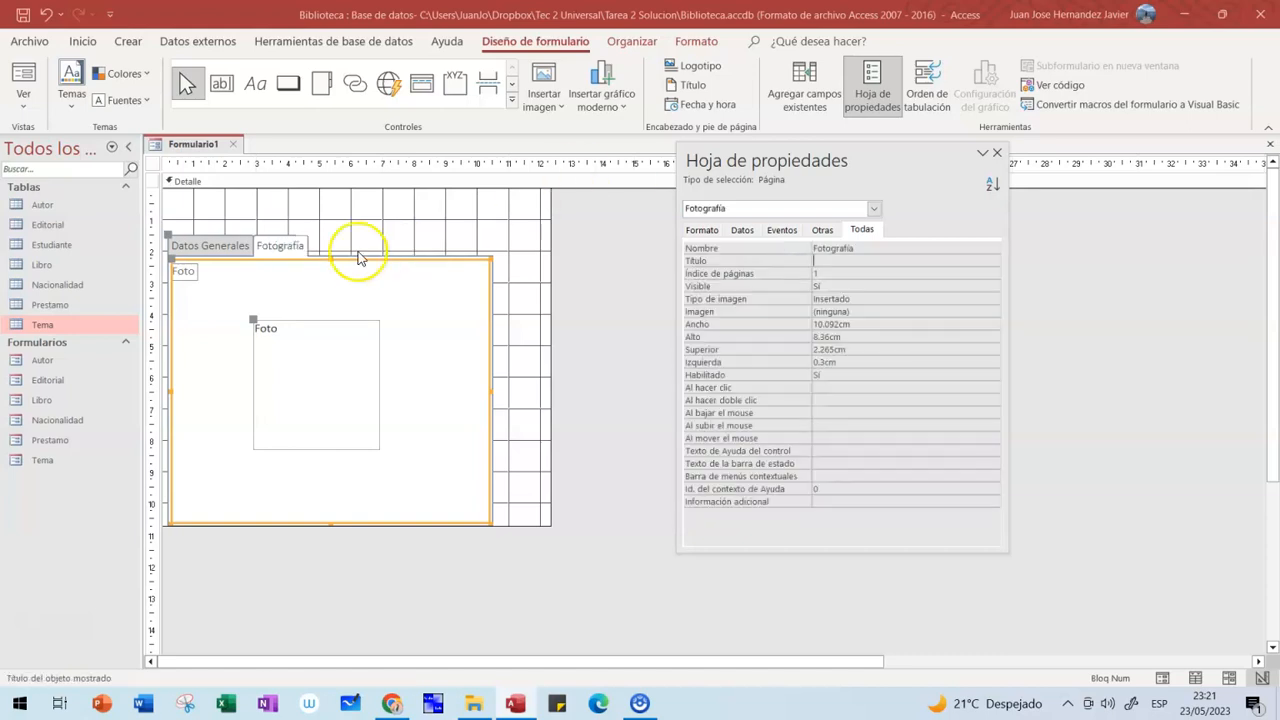
click(206, 246)
click(349, 205)
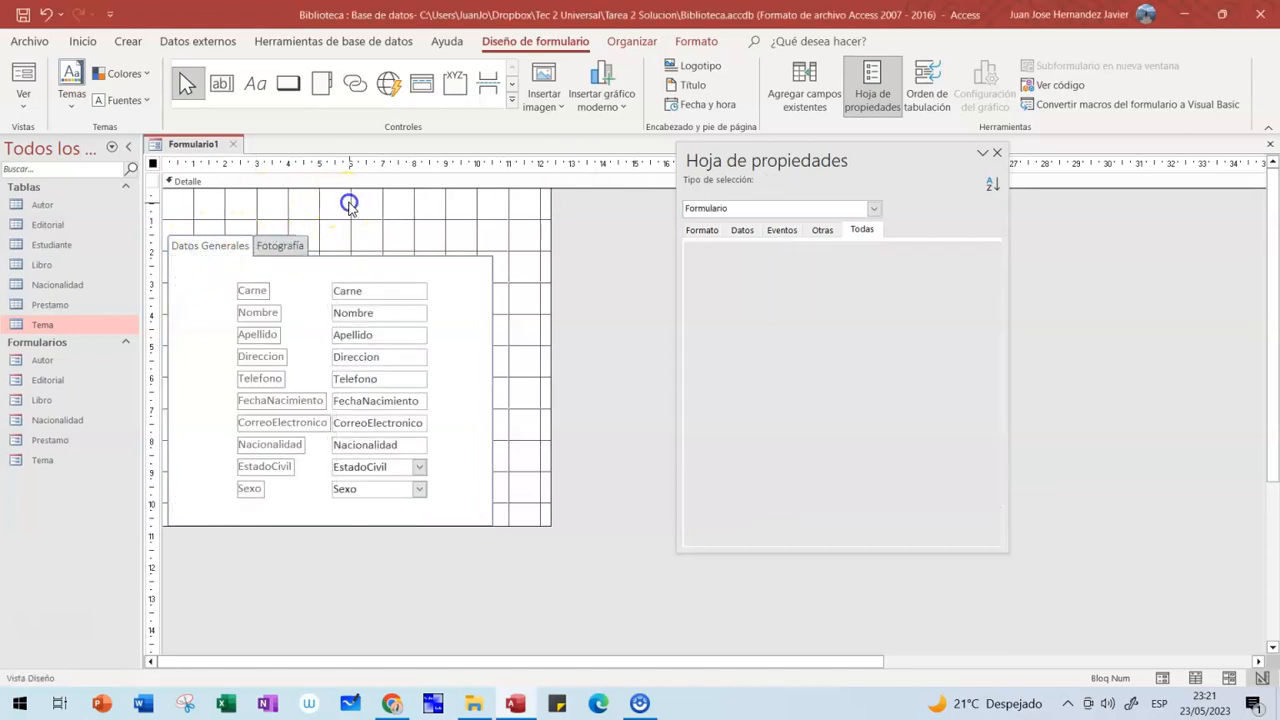
- Add an Estudiante label above the tab control and select it
click(255, 83)
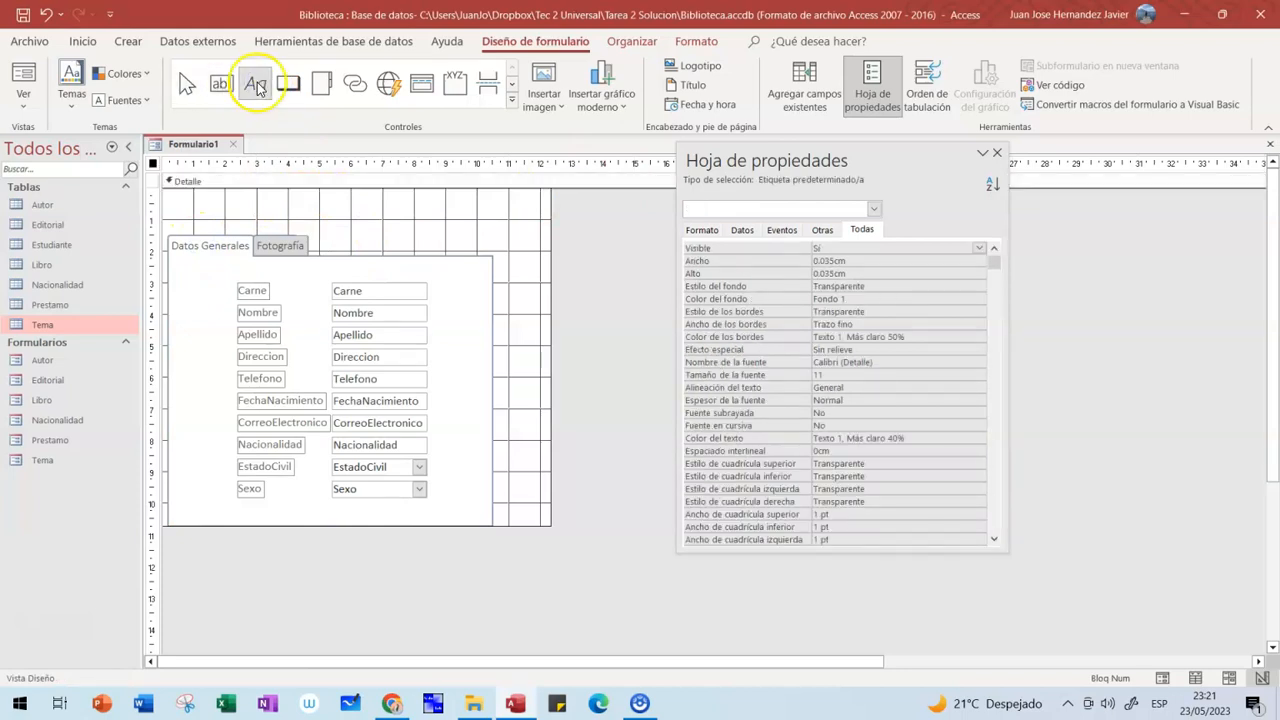
click(228, 196)
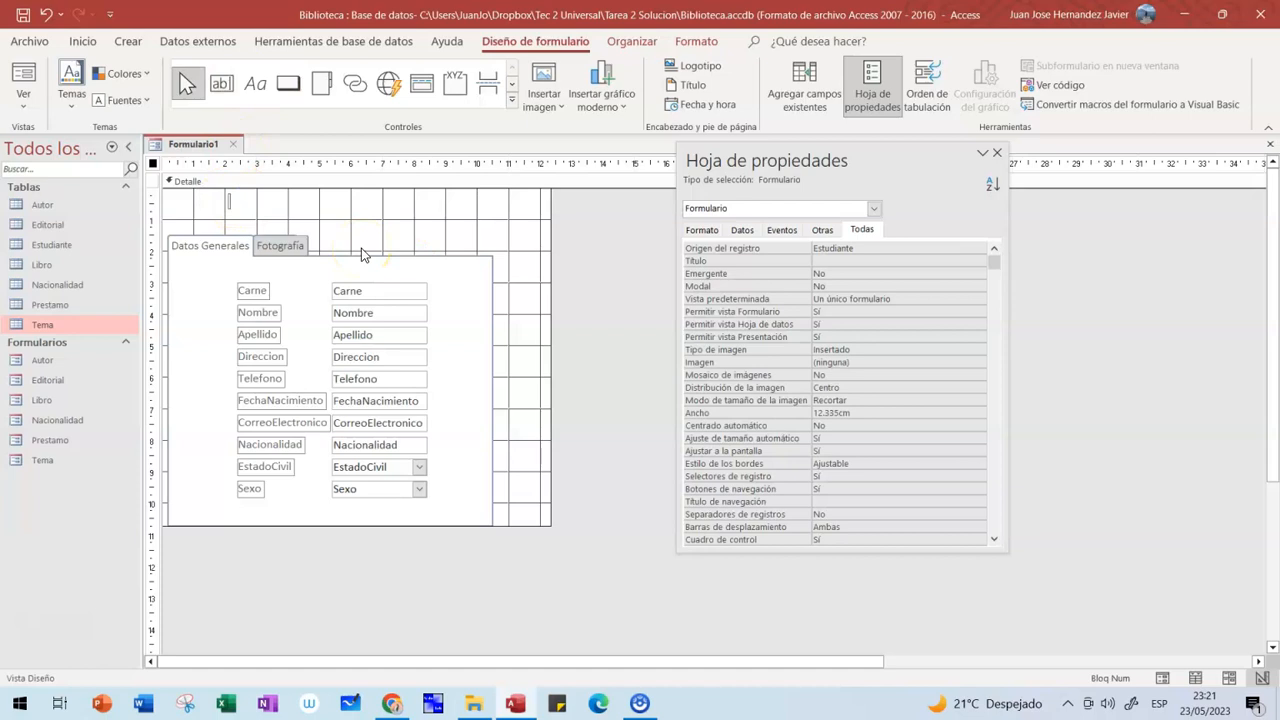
text(Estudiante)
click(366, 240)
click(369, 244)
click(277, 206)
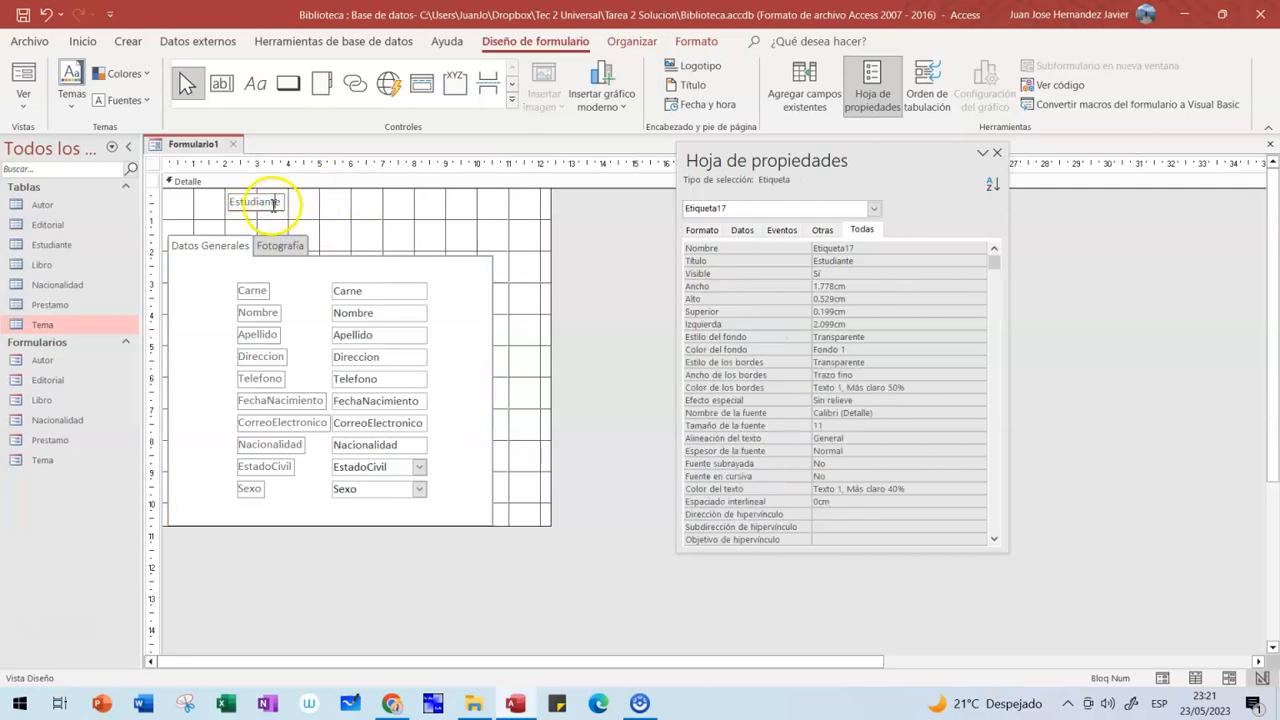
click(296, 228)
click(279, 206)
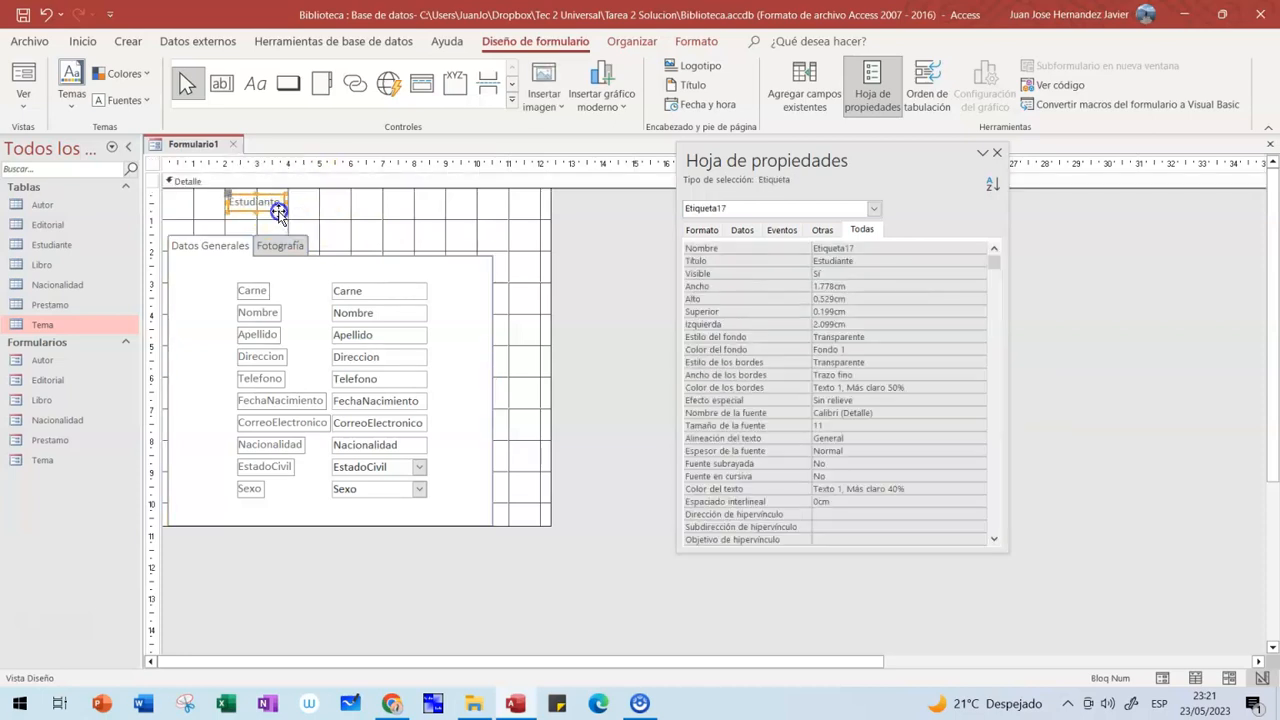
- Format the Estudiante label as Arial Rounded MT Bold 22, fit it and shift it right
click(85, 42)
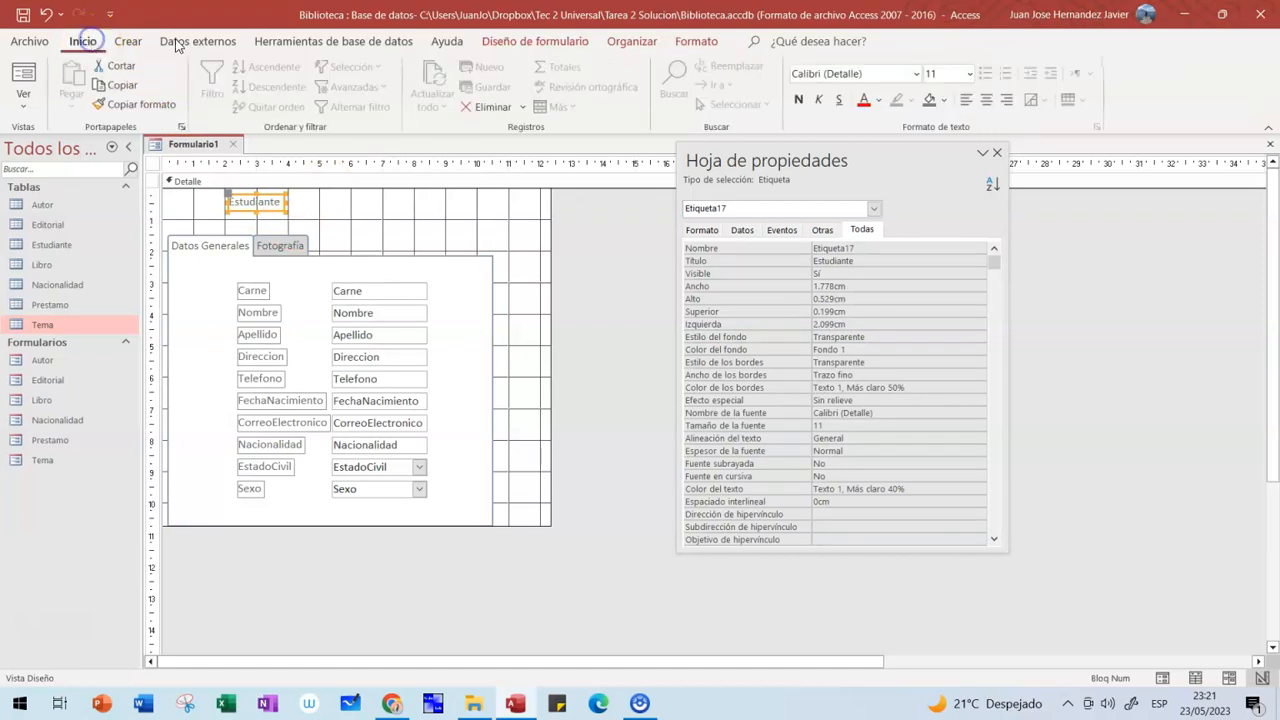
click(916, 74)
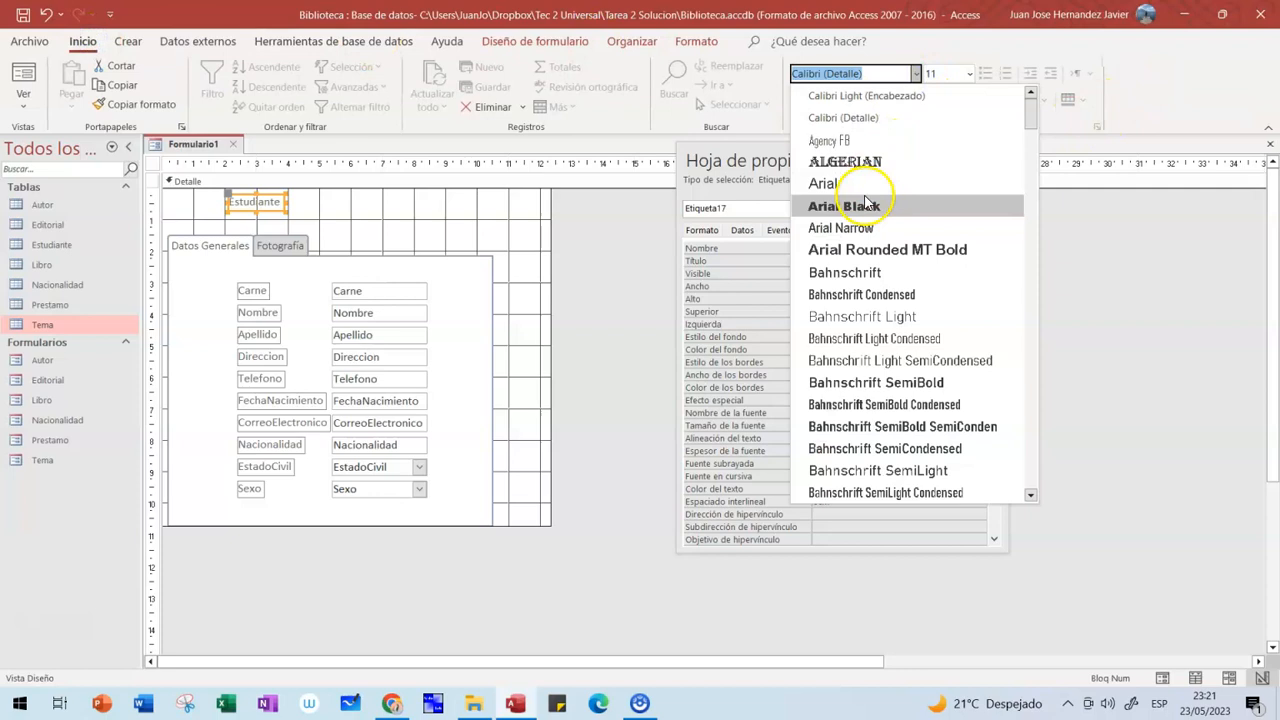
click(868, 250)
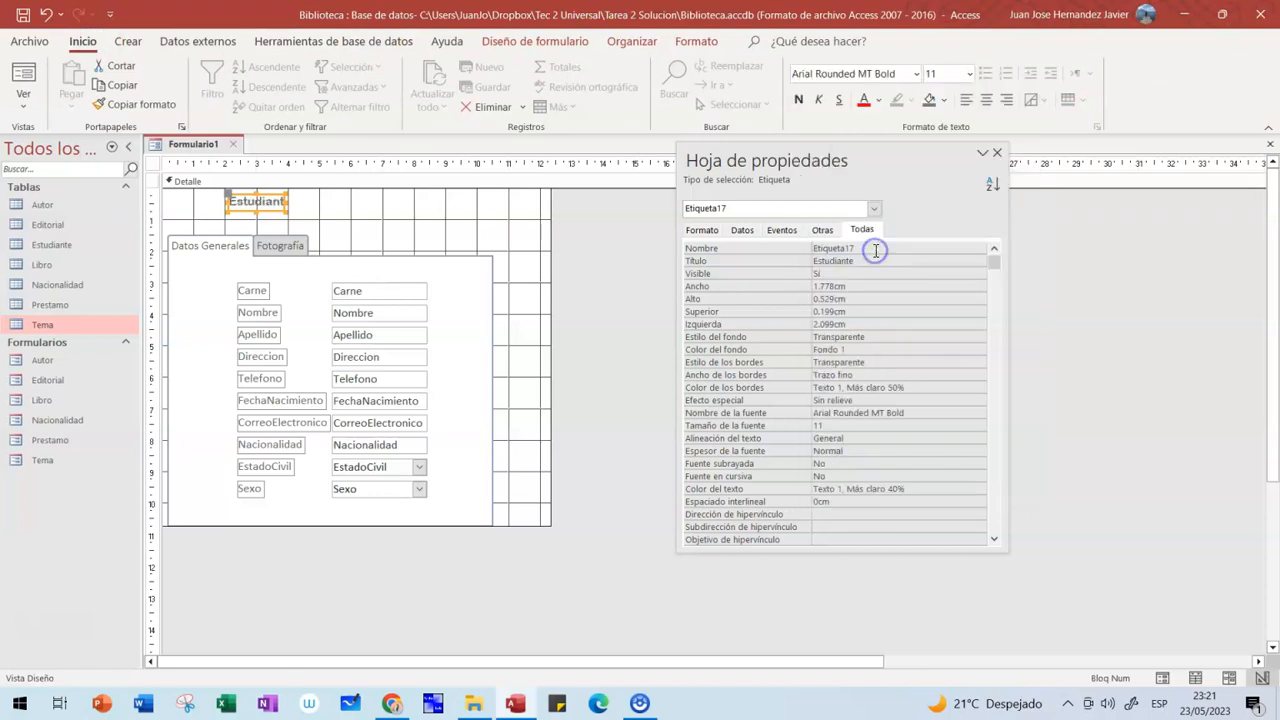
click(969, 74)
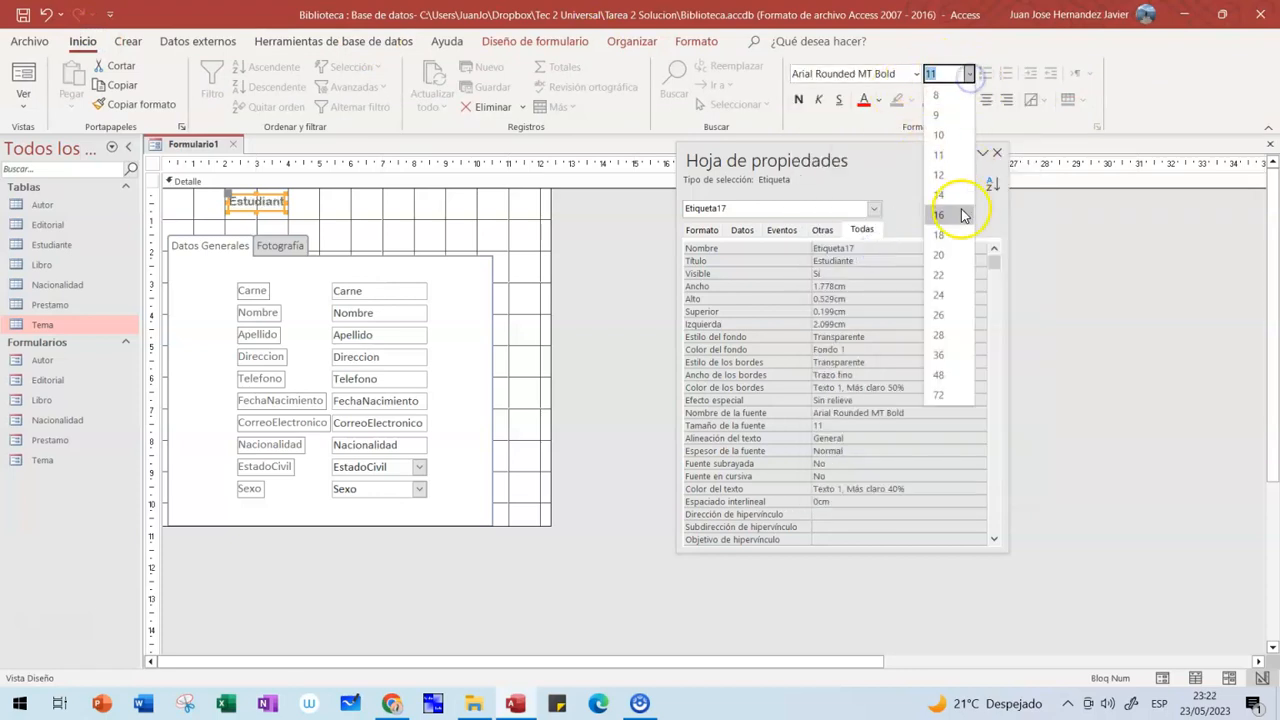
click(940, 276)
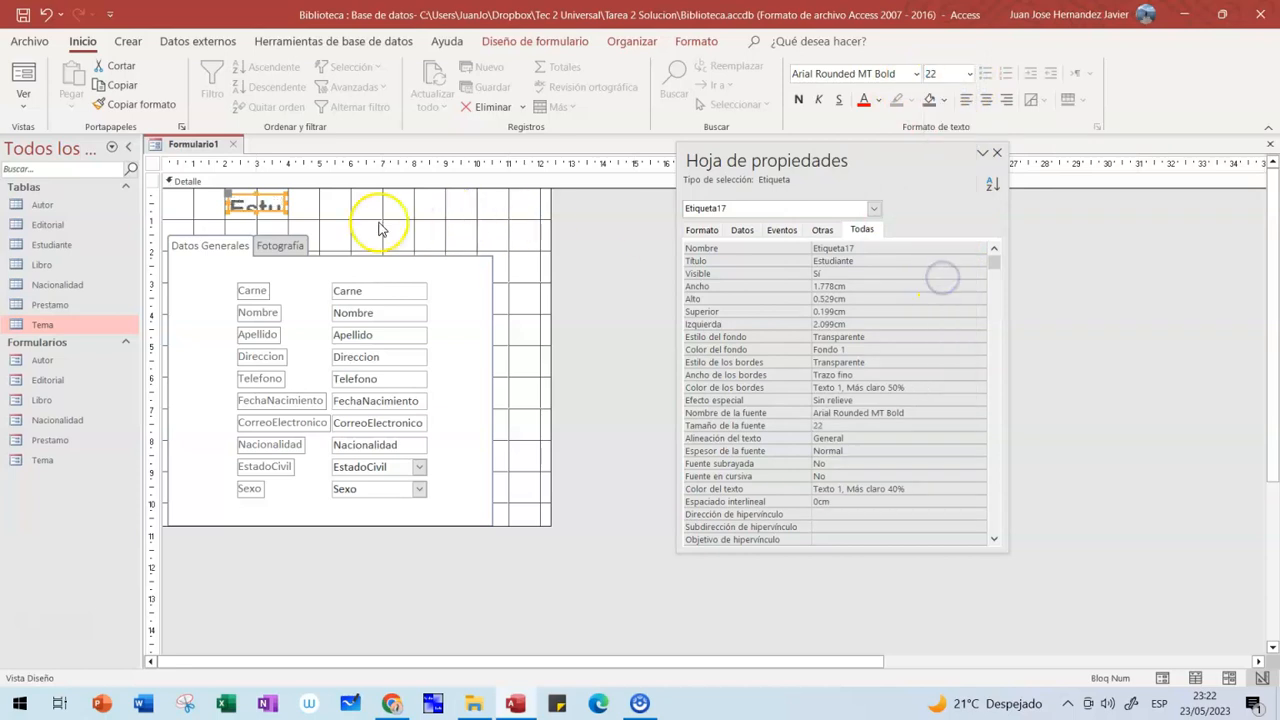
double_click(286, 210)
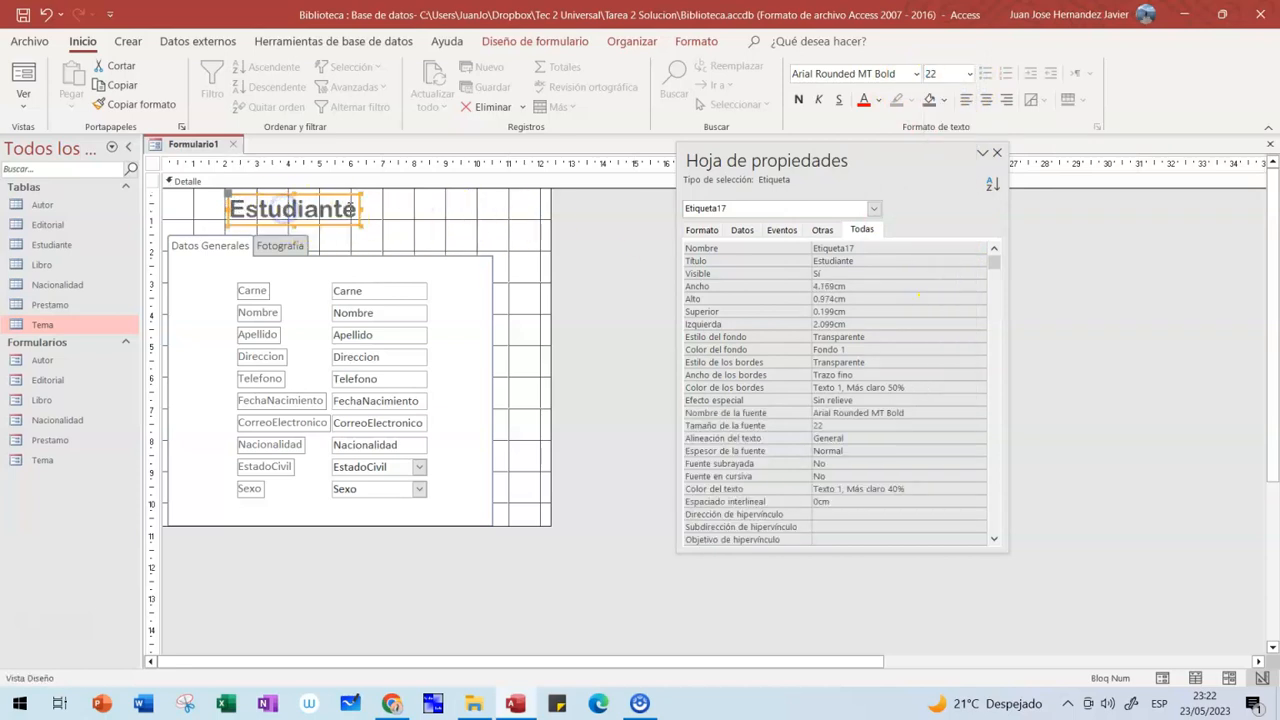
drag(340, 222, 372, 224)
click(441, 225)
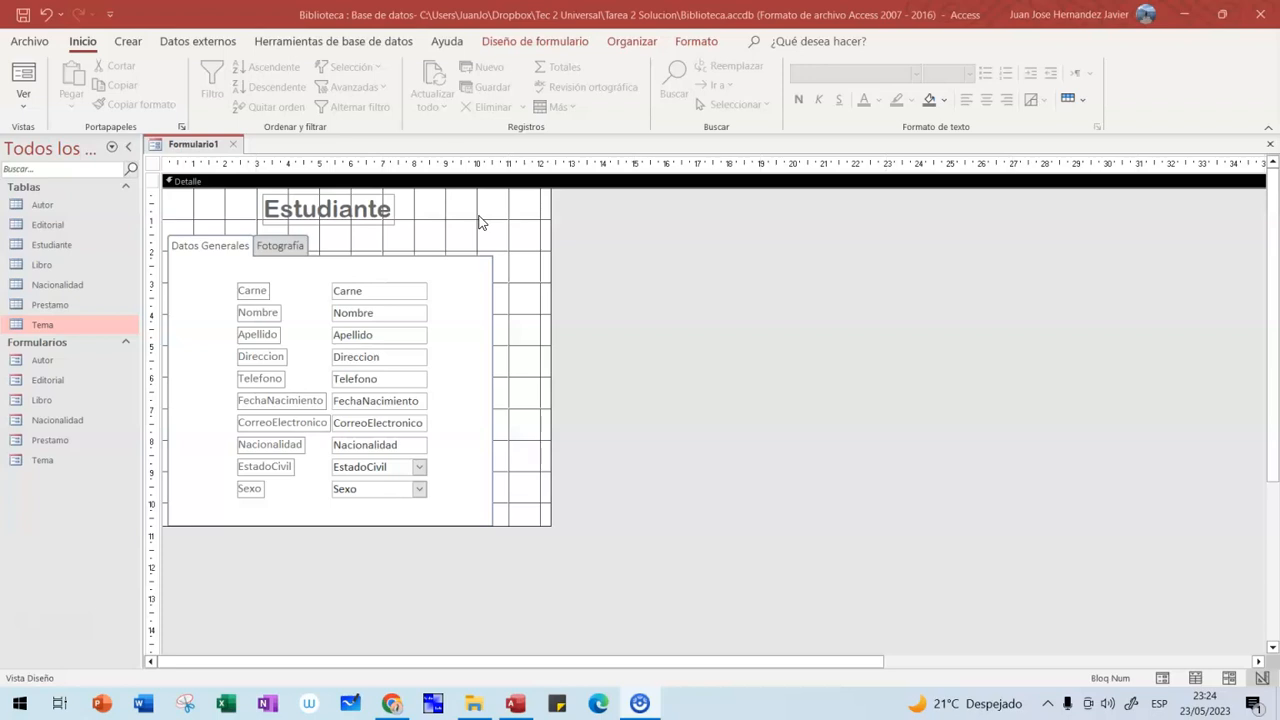
- Review the Fotografía and Datos Generales pages, then open the Relaciones diagram
double_click(302, 247)
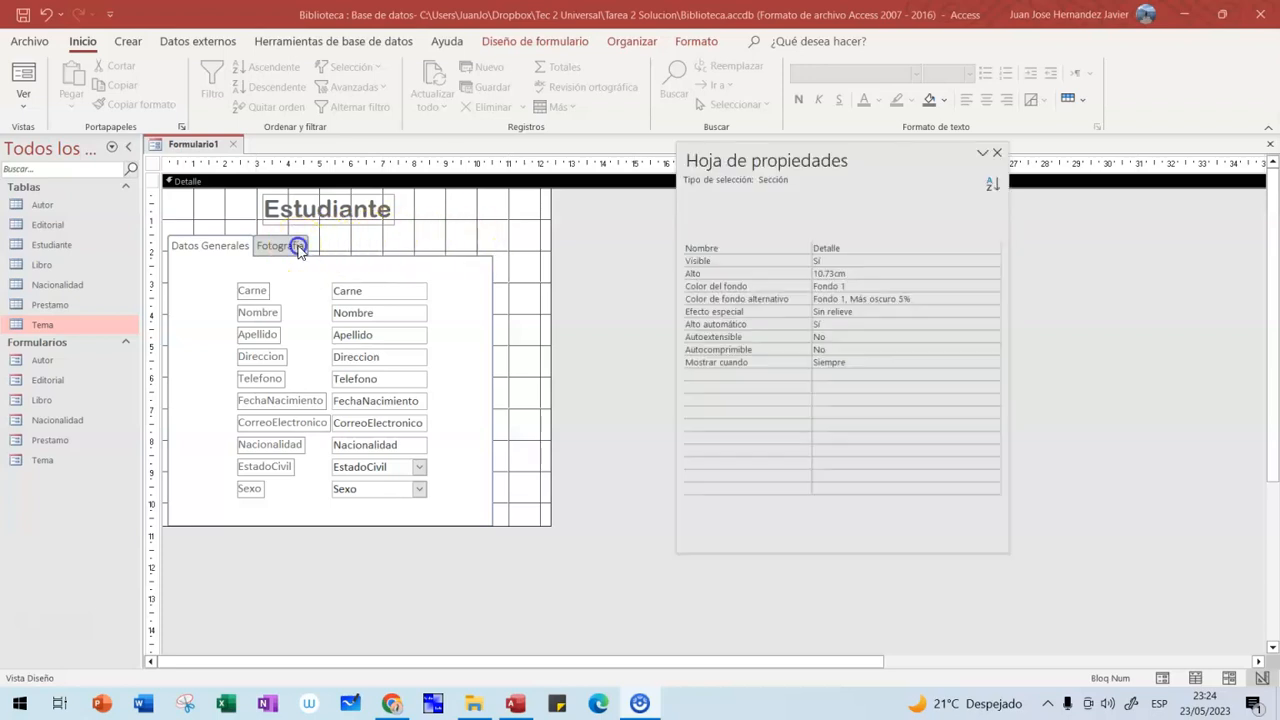
click(298, 250)
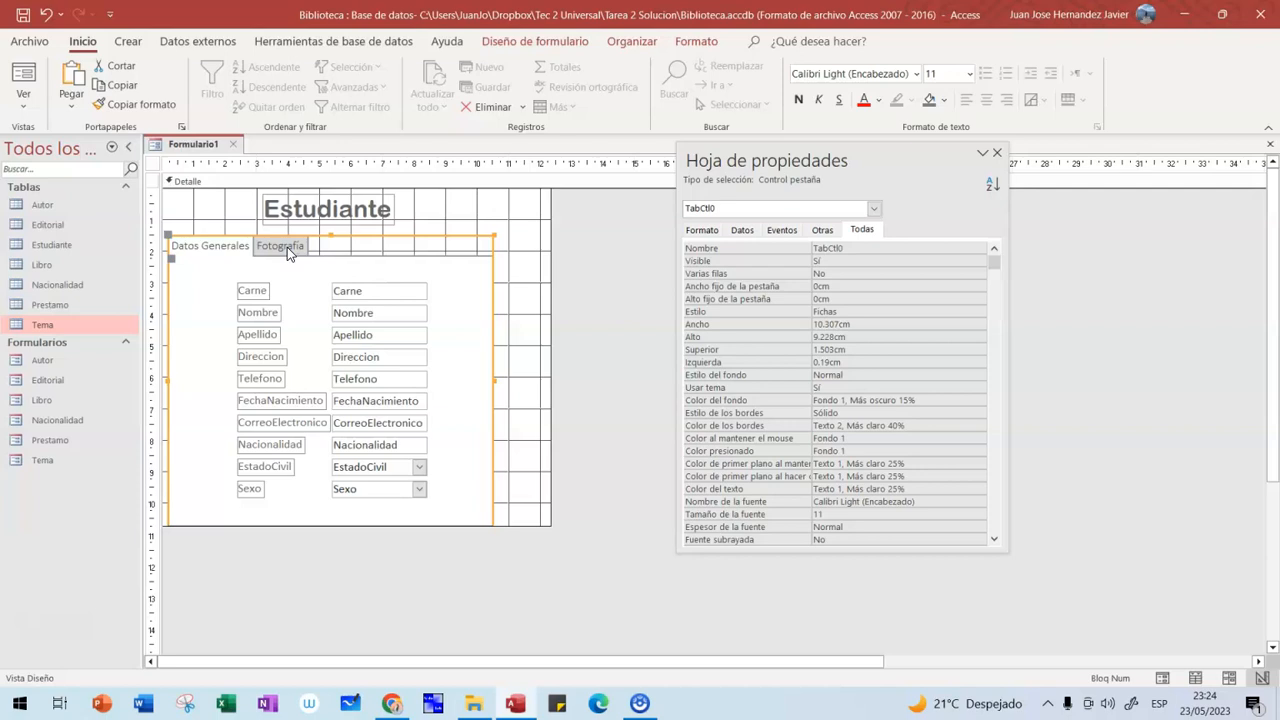
click(287, 247)
click(237, 250)
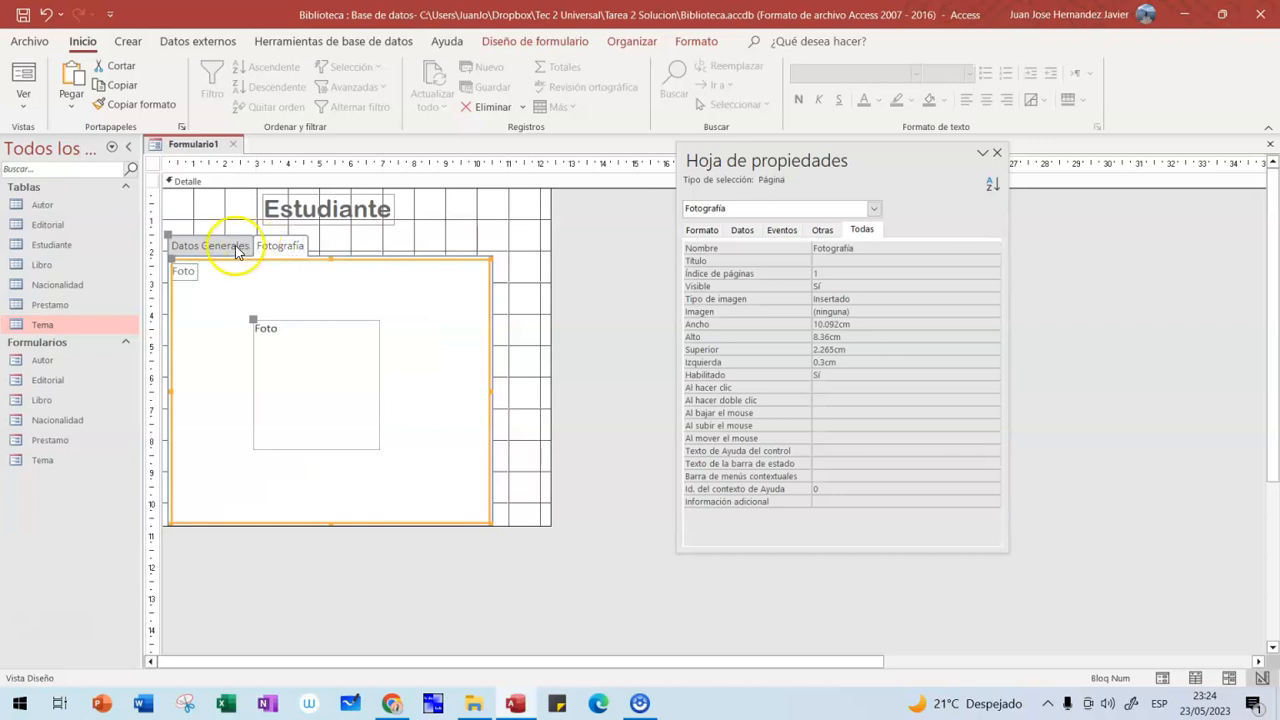
click(481, 209)
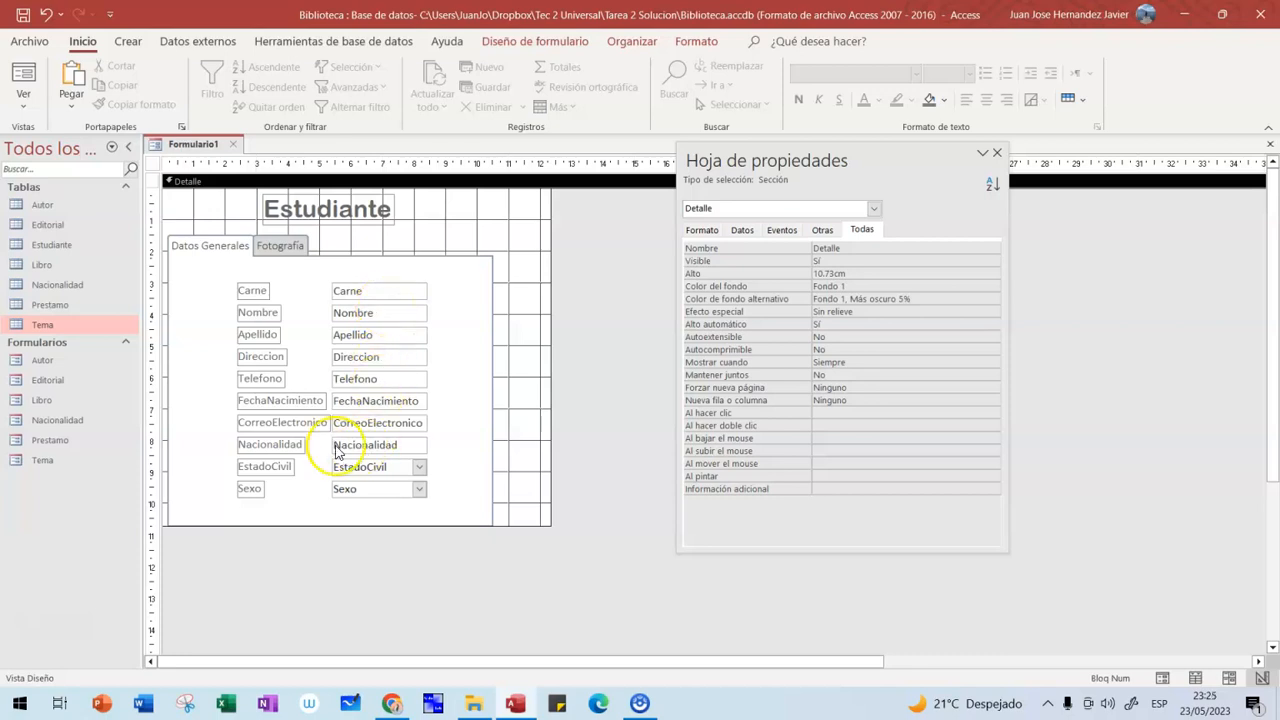
click(277, 446)
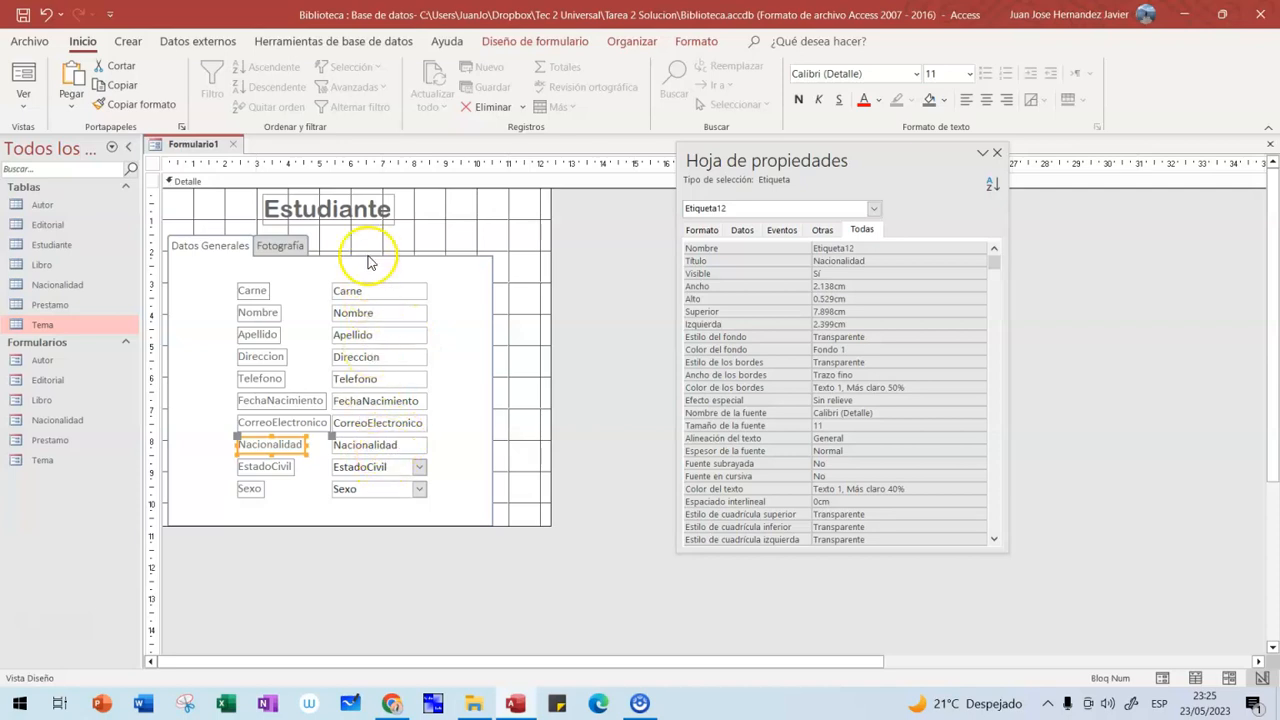
click(328, 43)
click(223, 82)
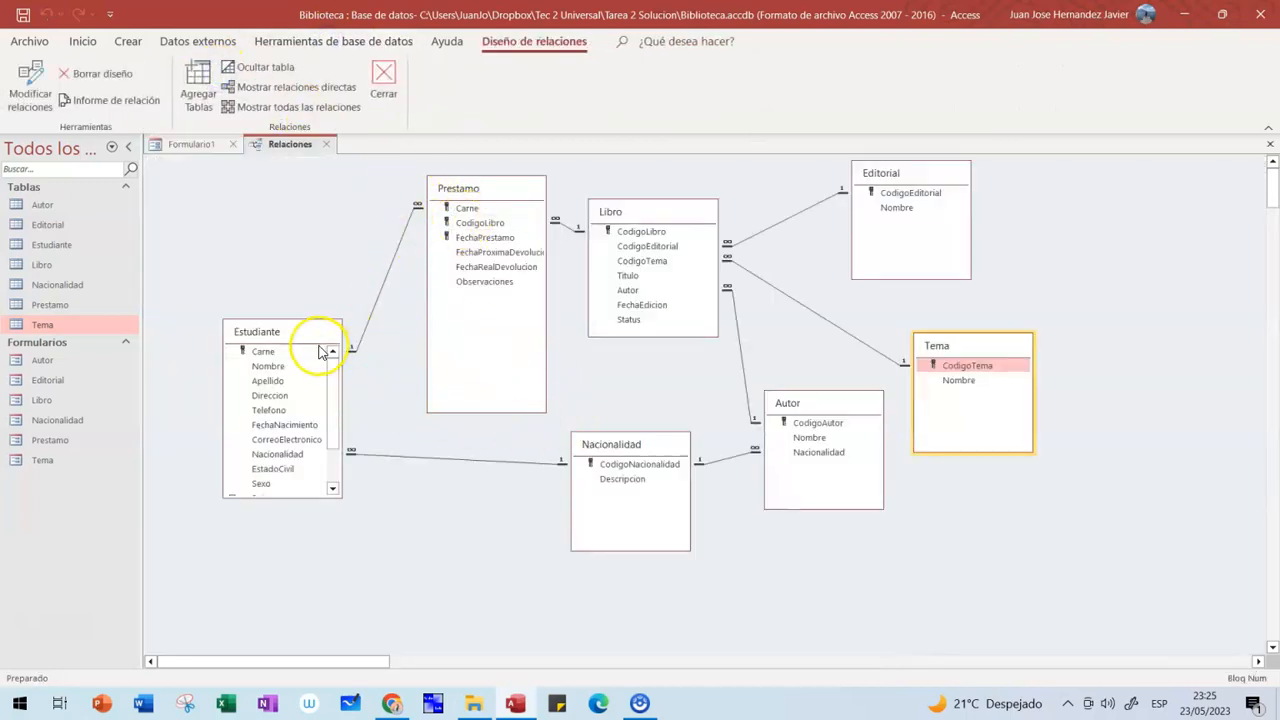
click(287, 457)
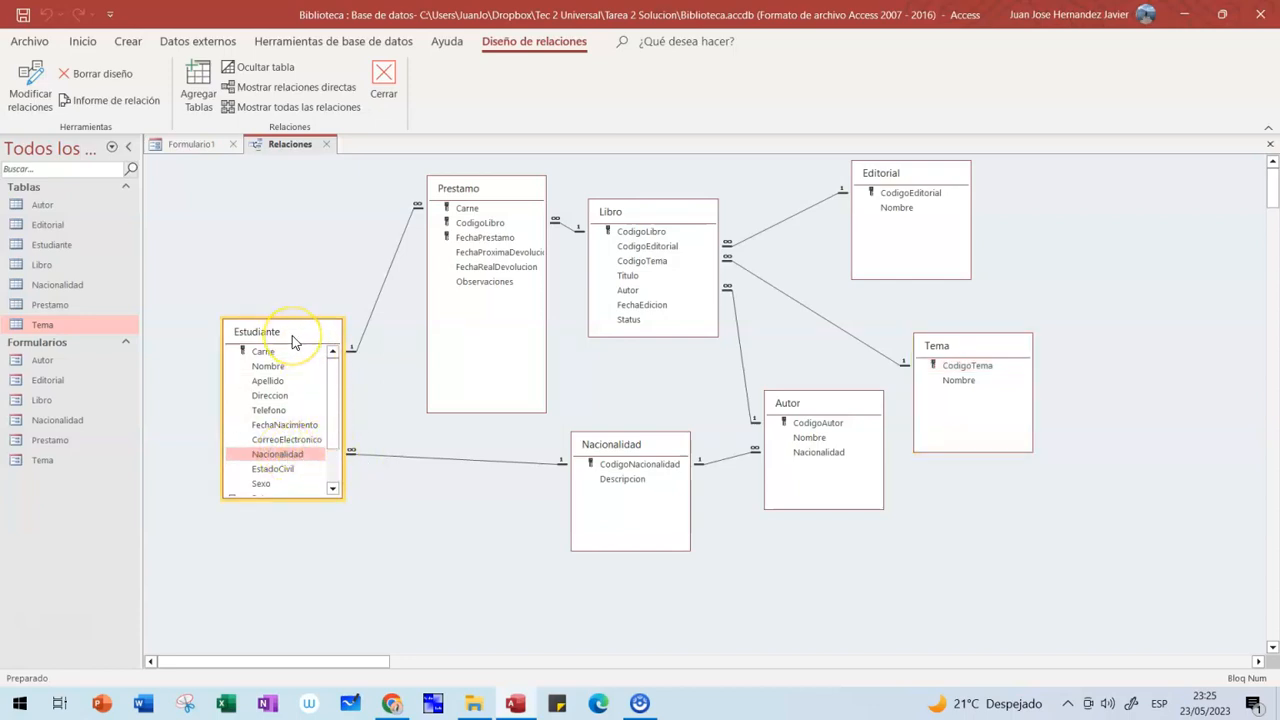
click(585, 462)
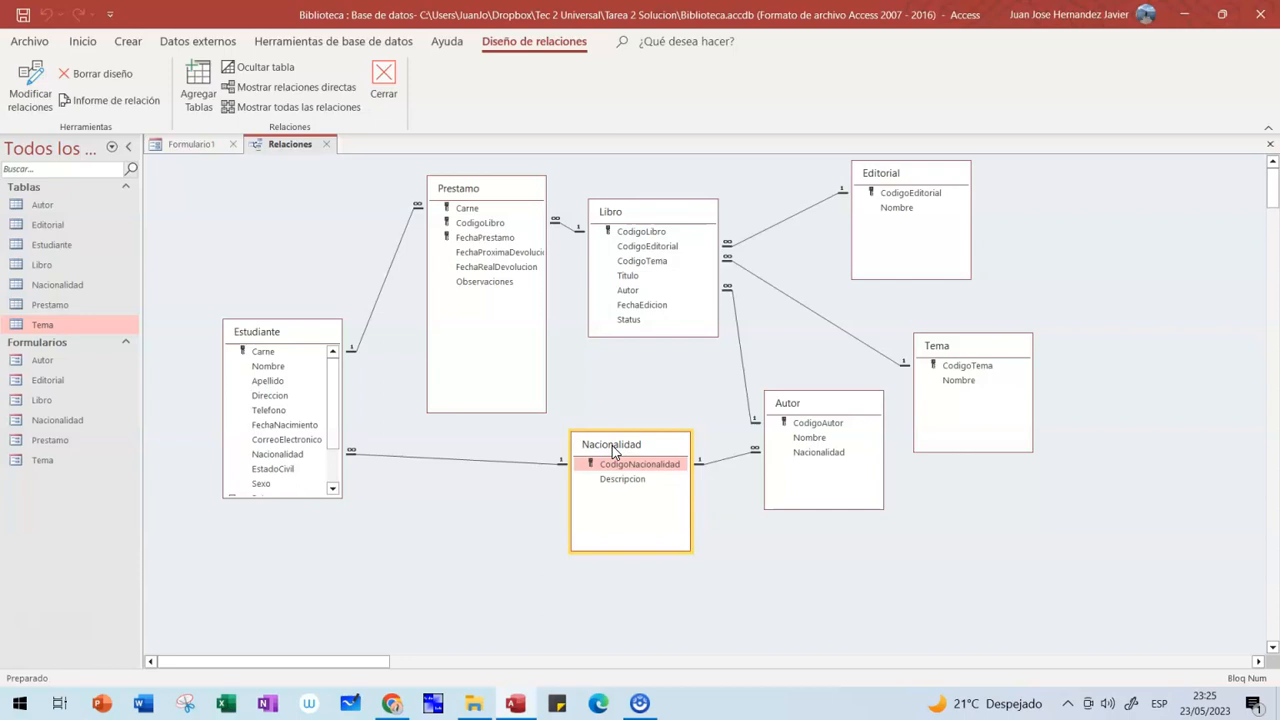
click(792, 405)
click(672, 443)
click(312, 340)
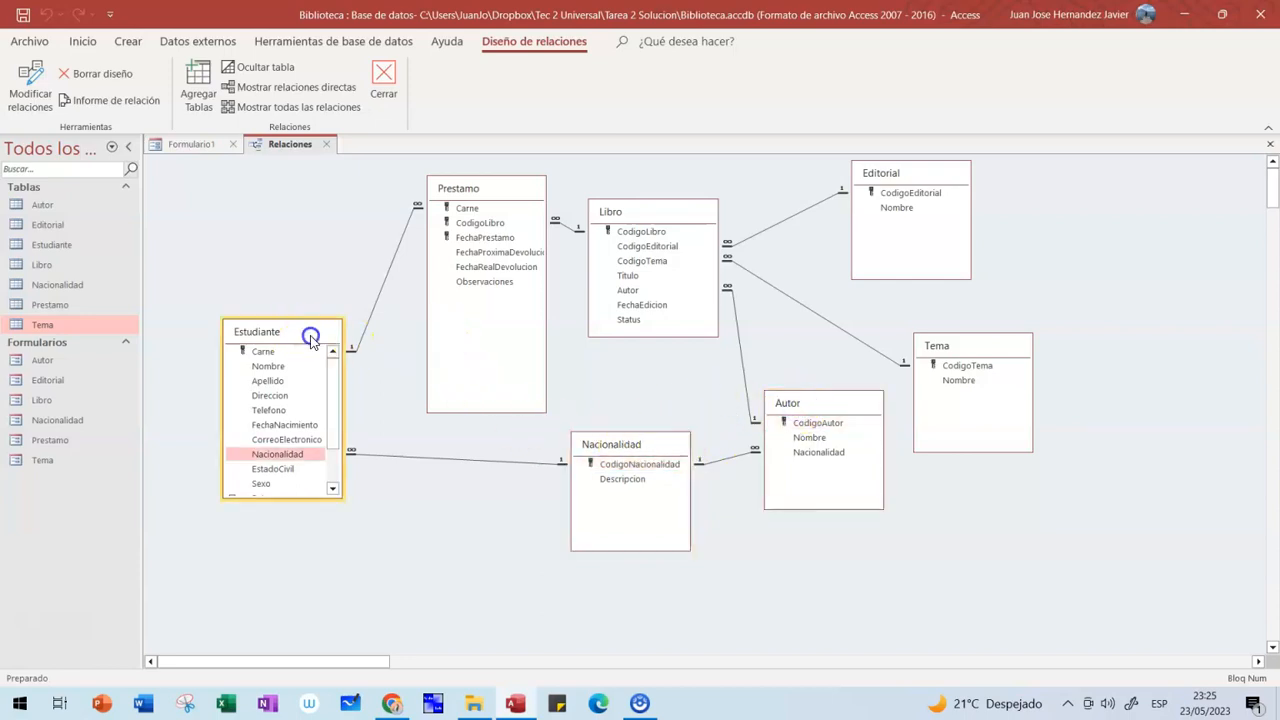
click(608, 449)
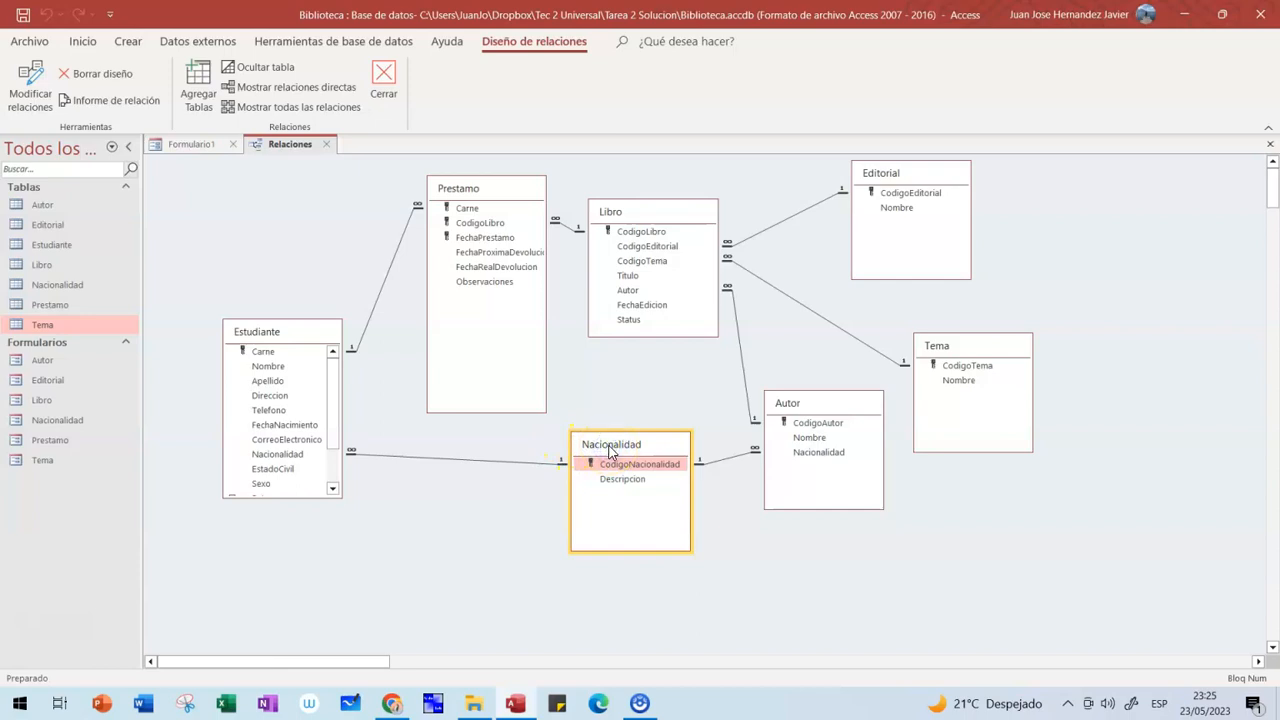
click(312, 333)
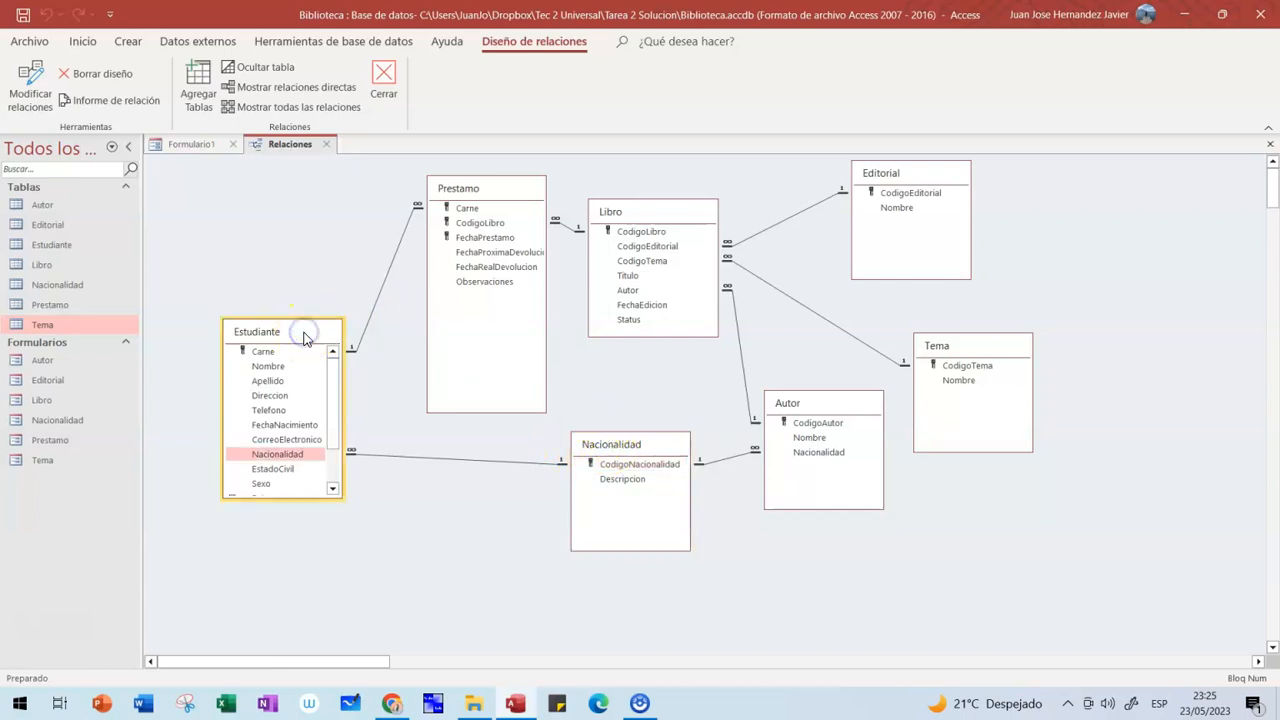
click(286, 457)
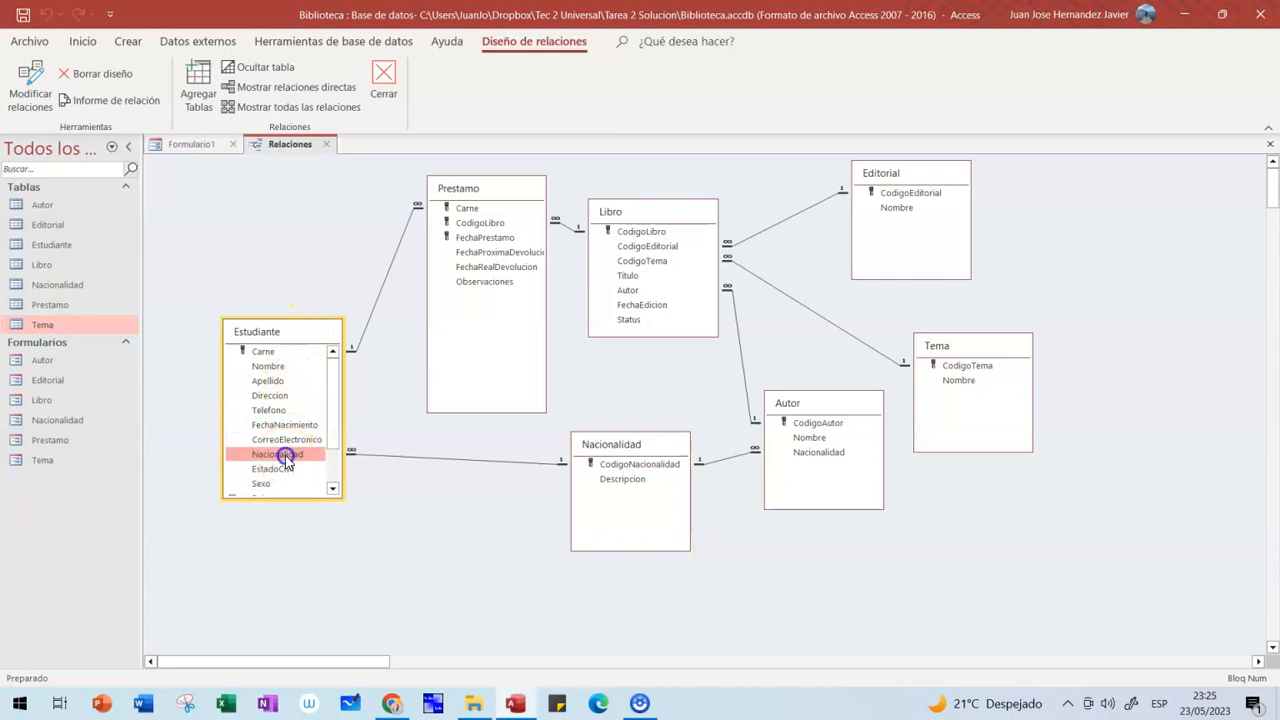
drag(285, 455, 615, 447)
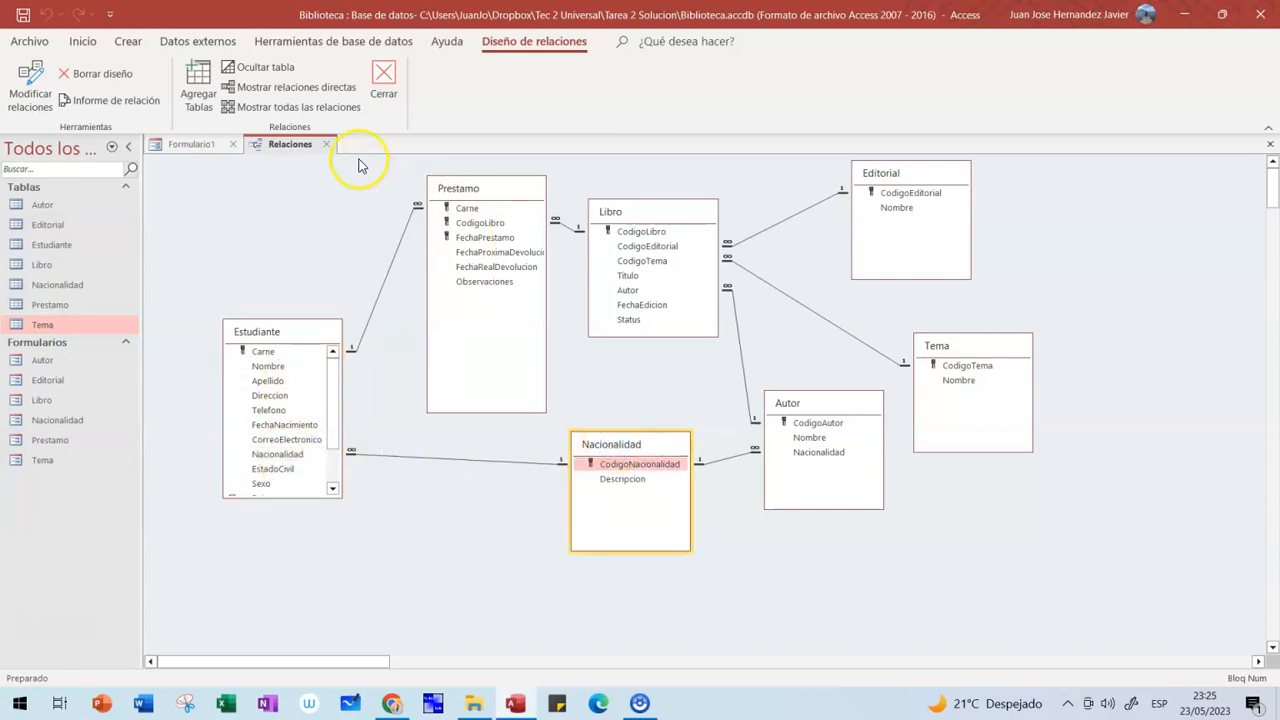
- Close Relaciones, save the form as Estudiante, and open the Nacionalidad table
click(326, 144)
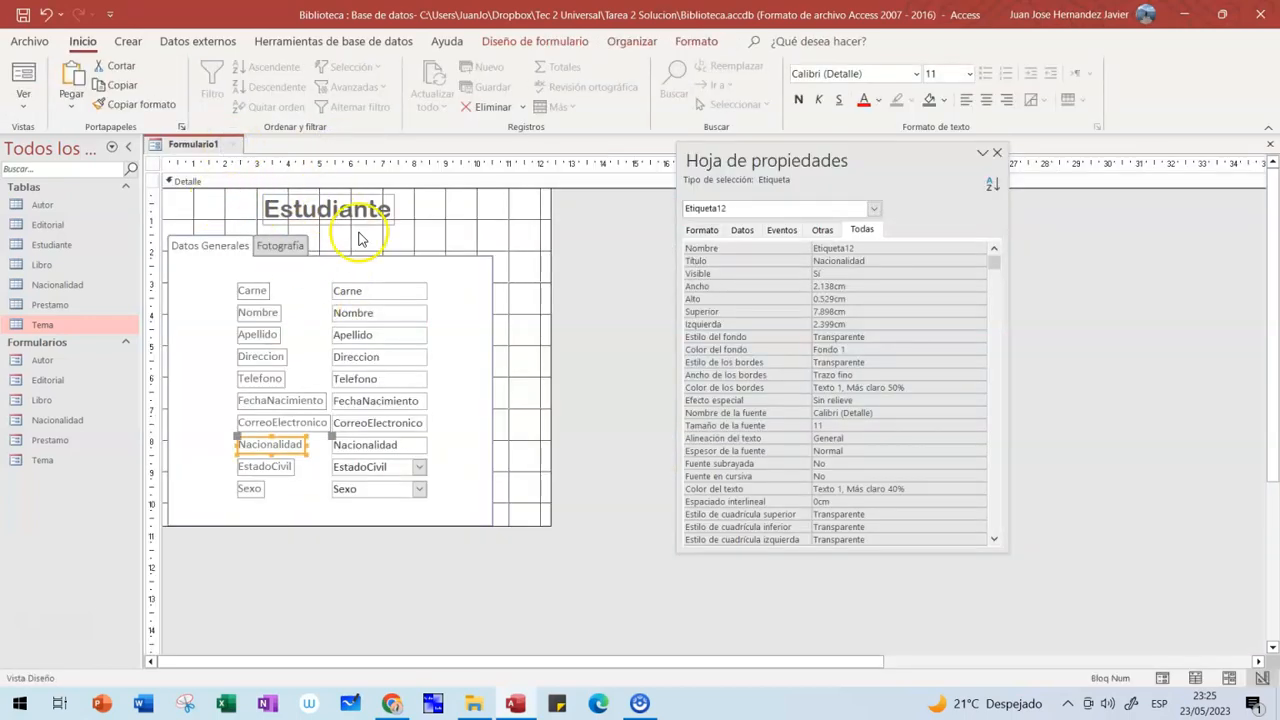
click(236, 144)
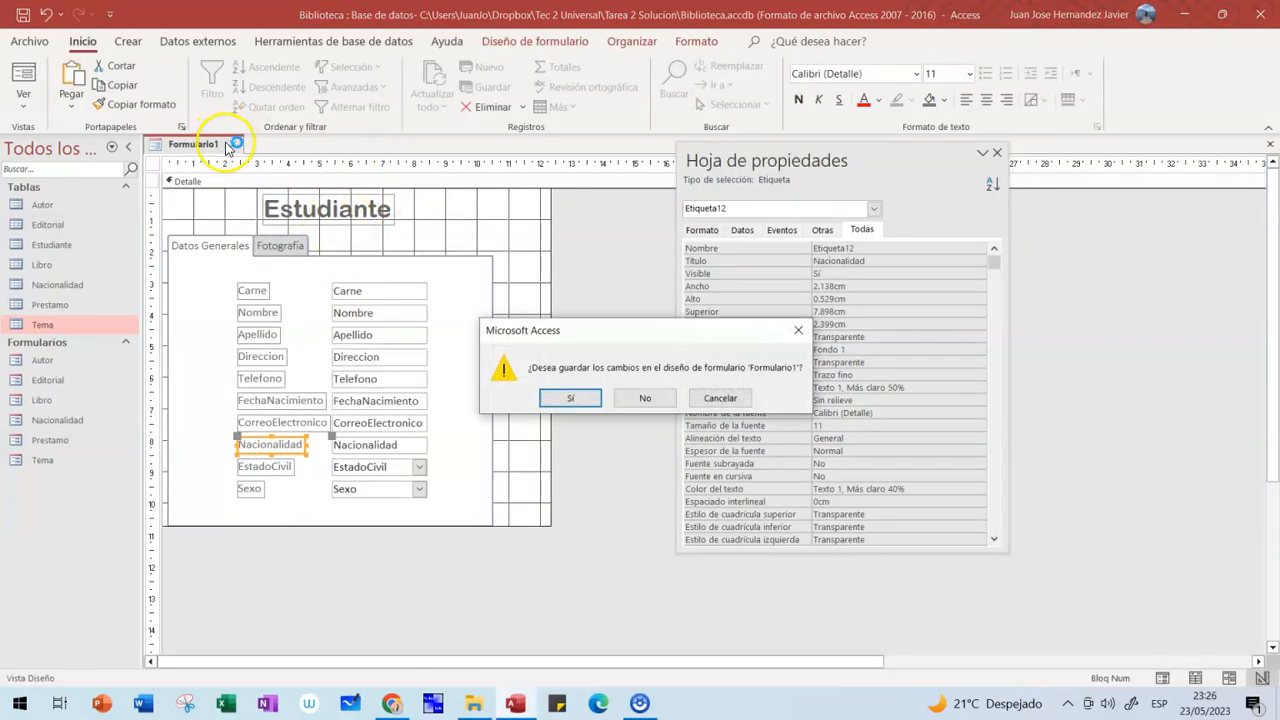
click(570, 400)
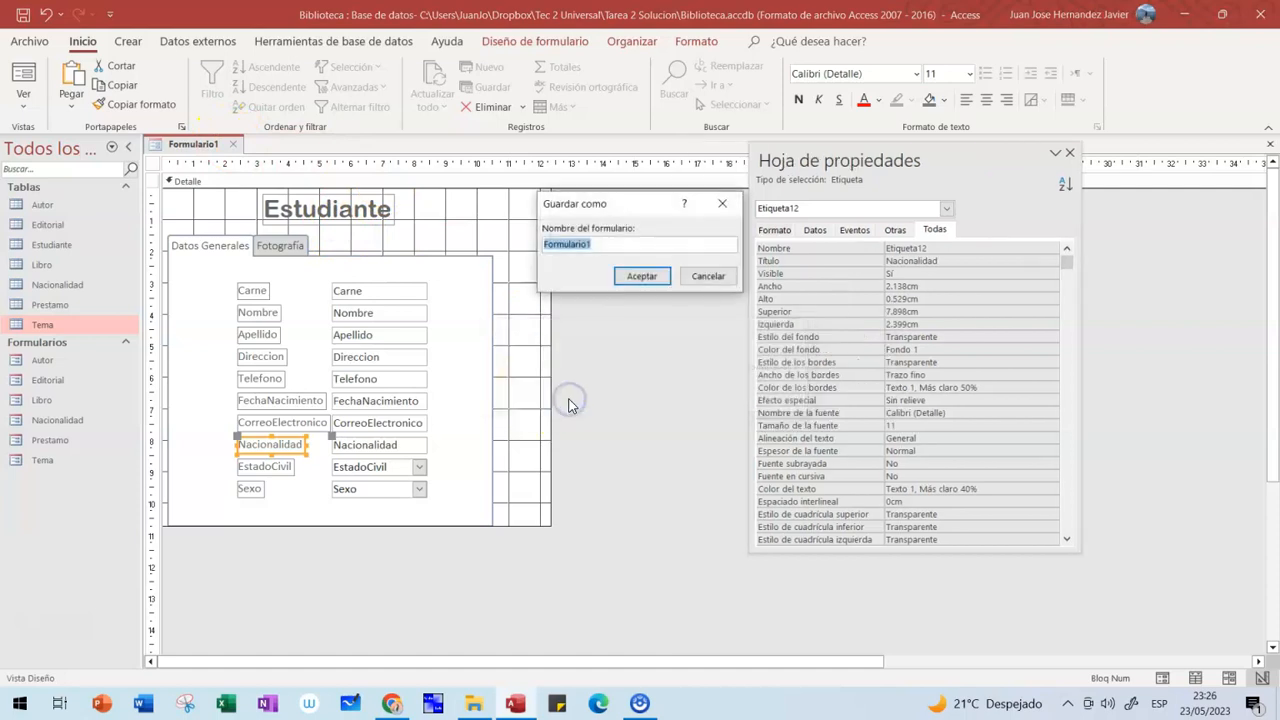
text(Estudiante)
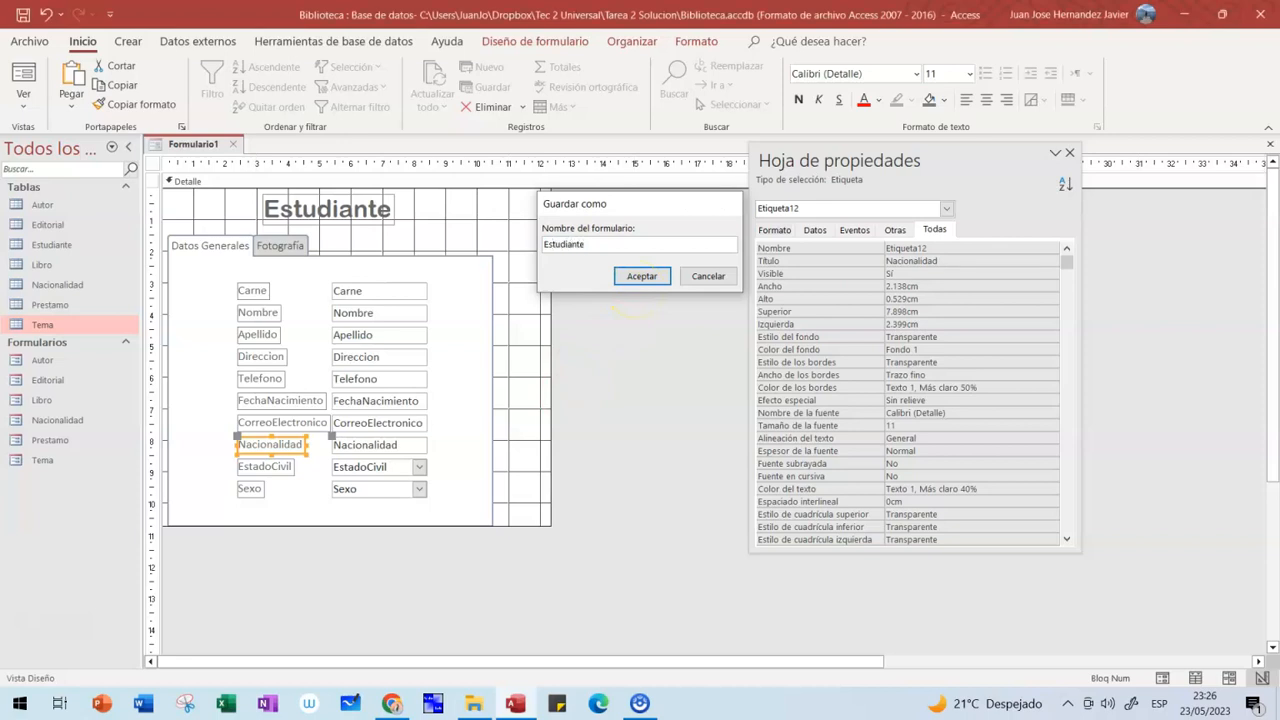
key(Return)
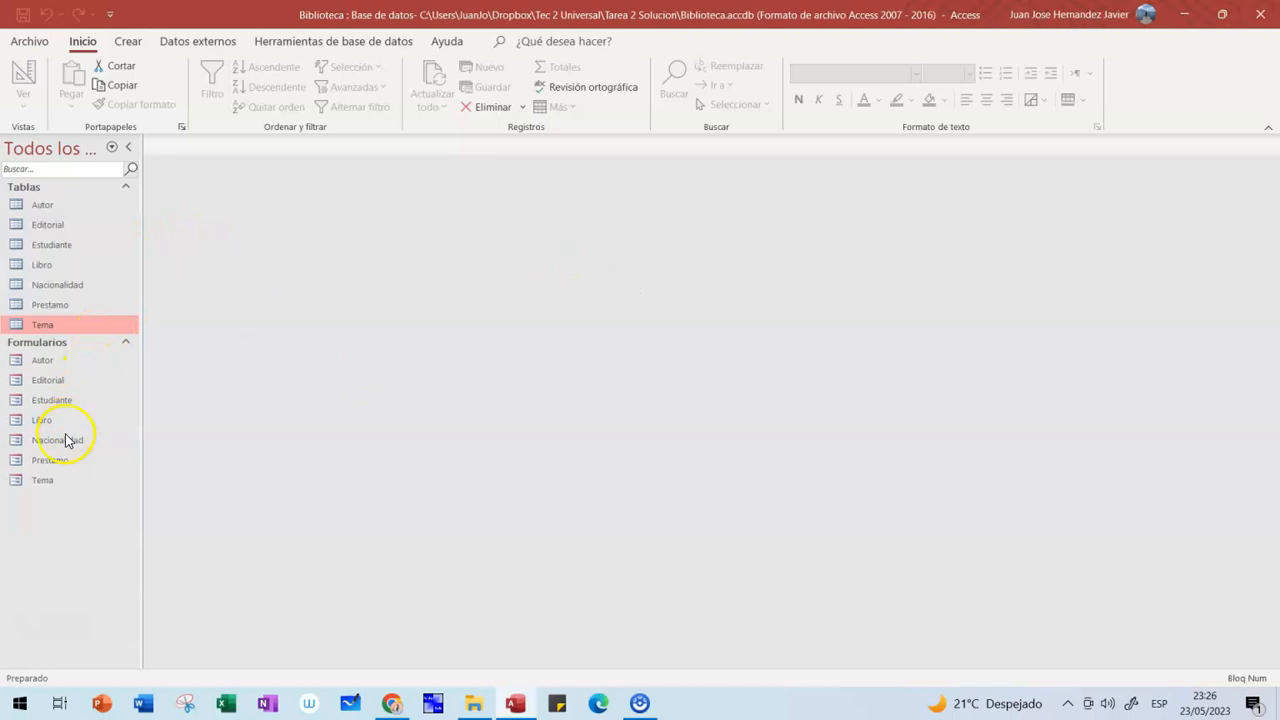
double_click(48, 287)
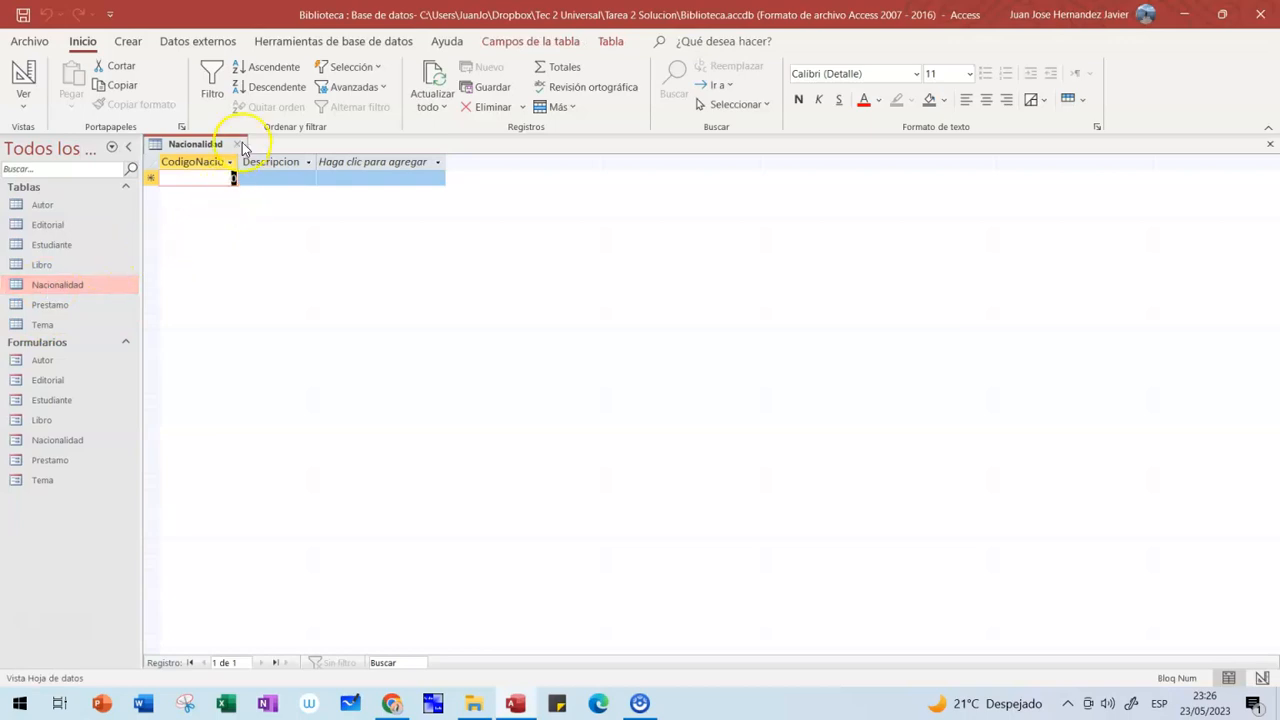
- Type records 1 Guatemalteco and 2 Estadounidense into the Nacionalidad datasheet, then close the table
text(1)
key(Tab)
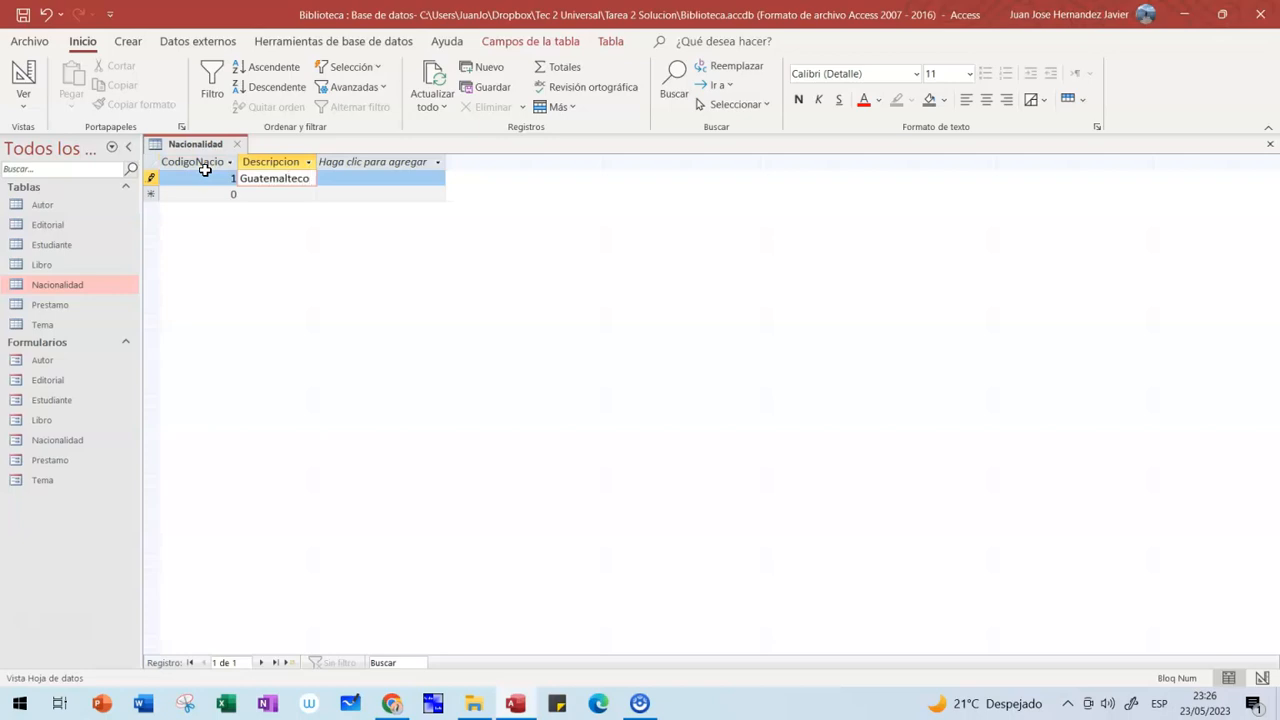
key(Tab)
text(2)
key(Tab)
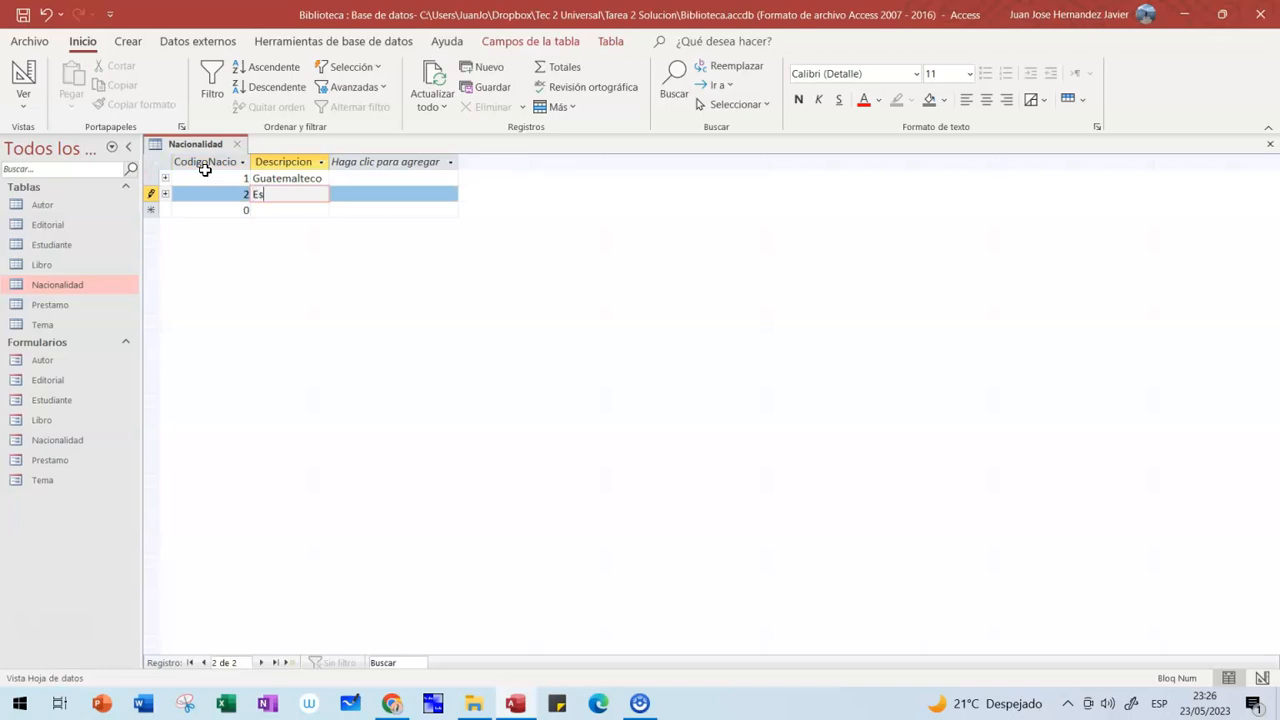
text(Estadounidense)
key(Tab)
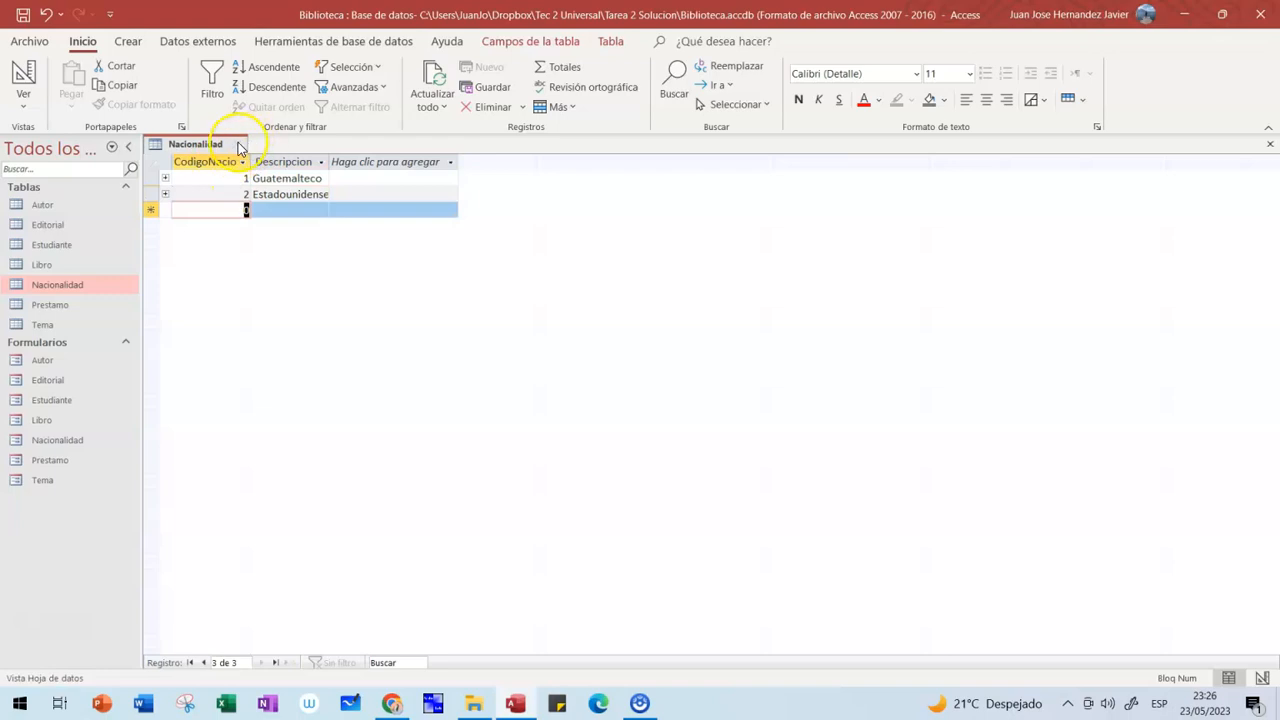
click(237, 144)
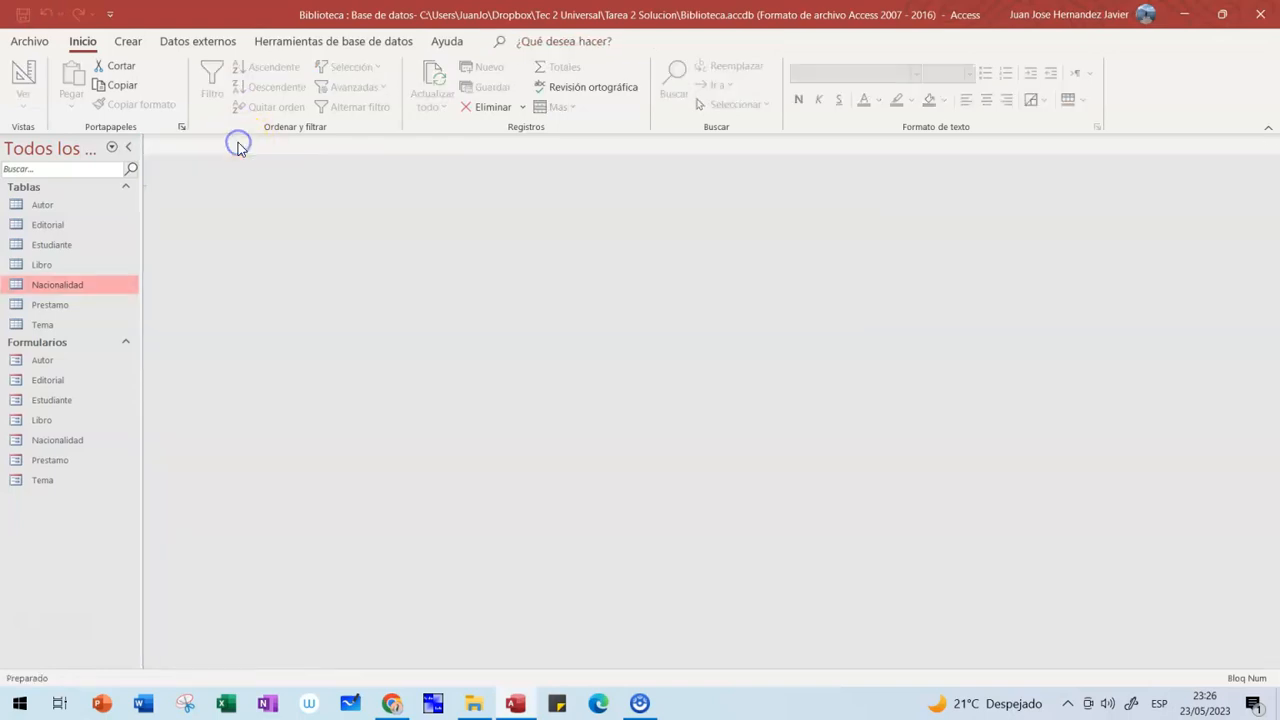
- In the Nacionalidad form, add new records 5 Mexicano and 6 Colombiano
double_click(70, 439)
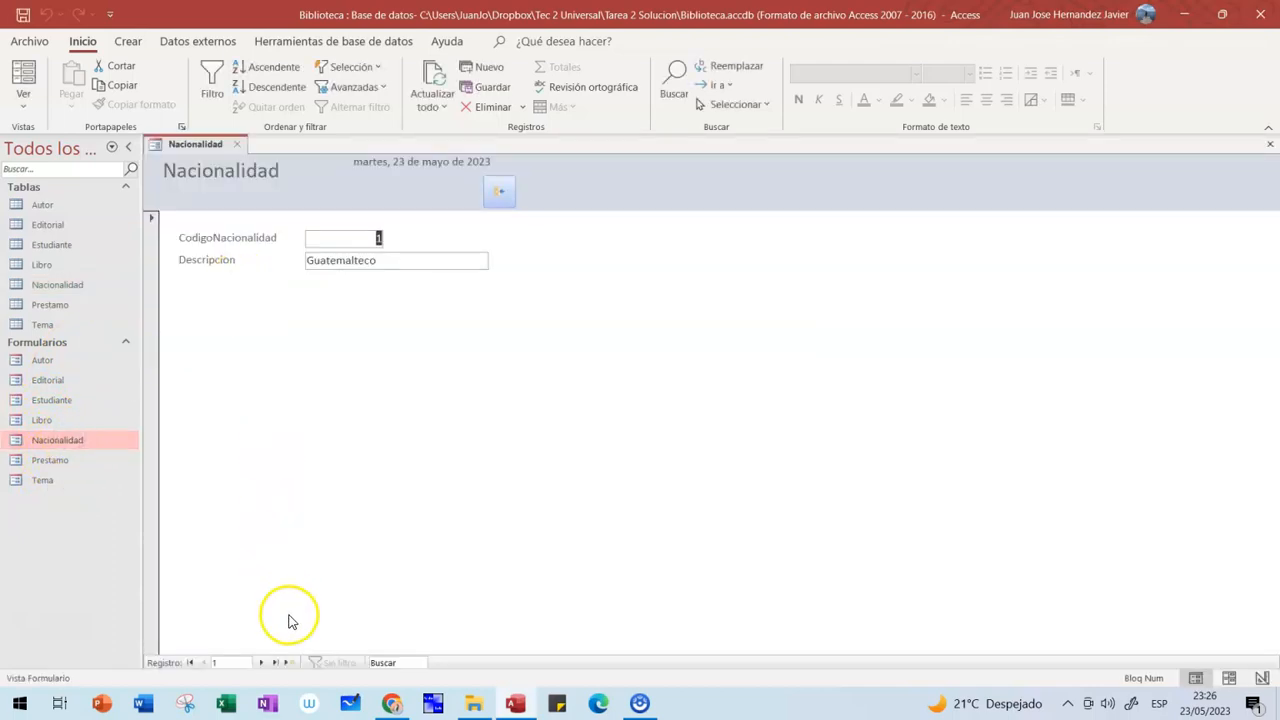
click(259, 663)
click(292, 662)
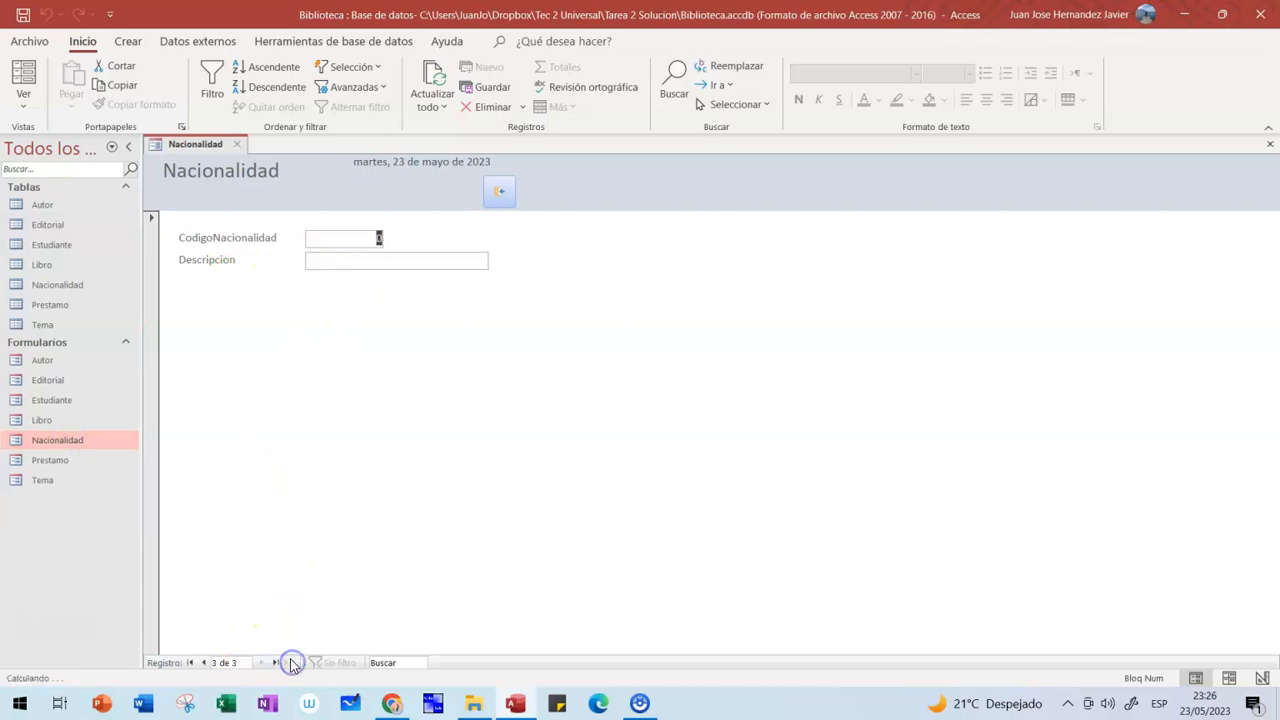
text(5)
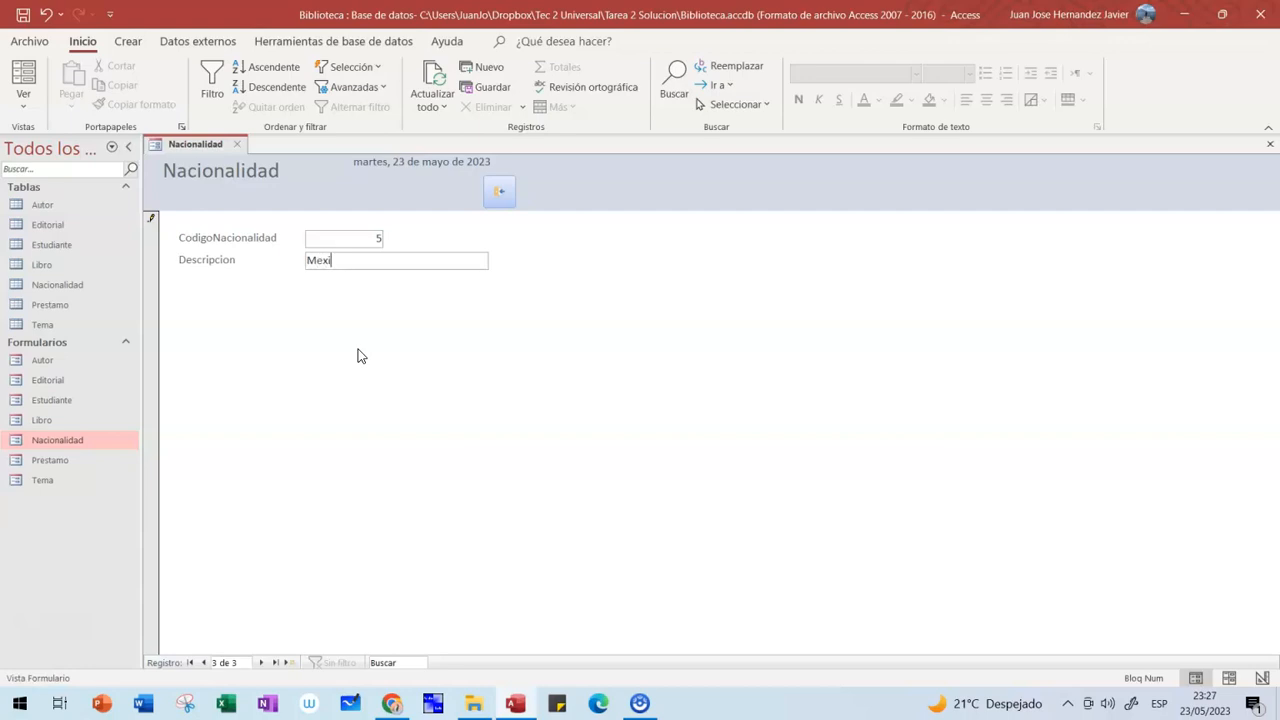
key(Tab)
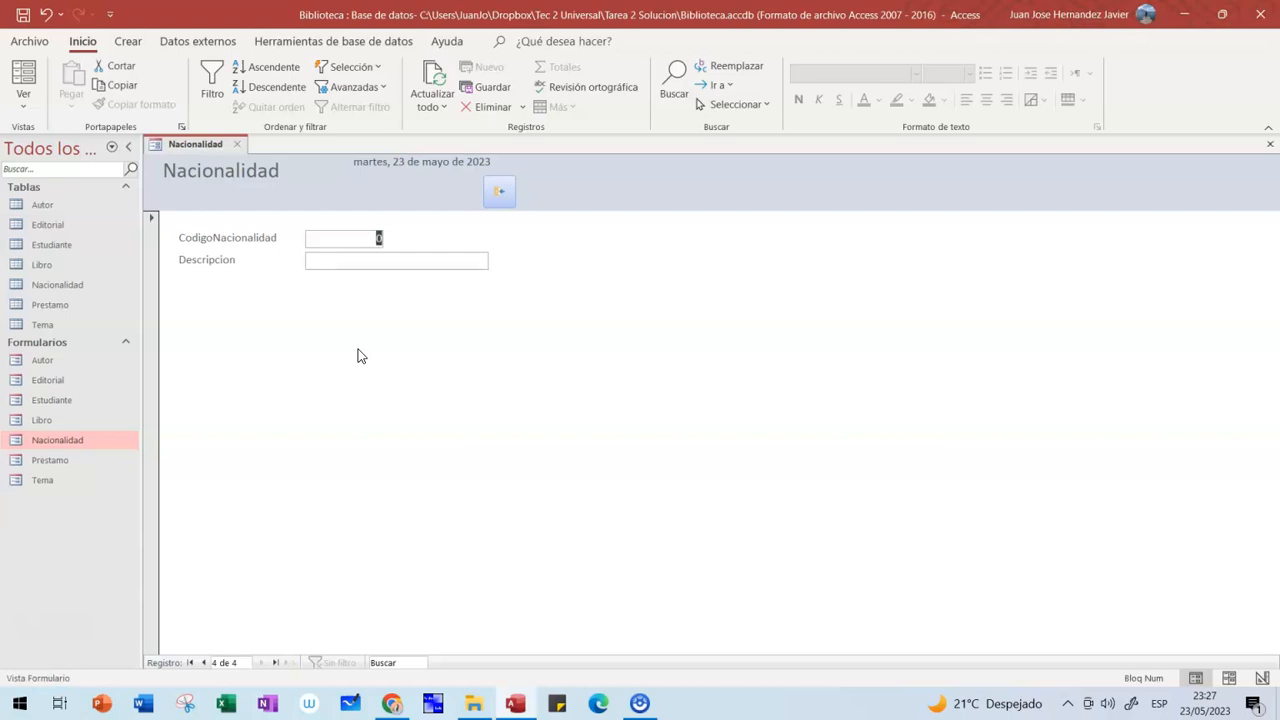
text(6)
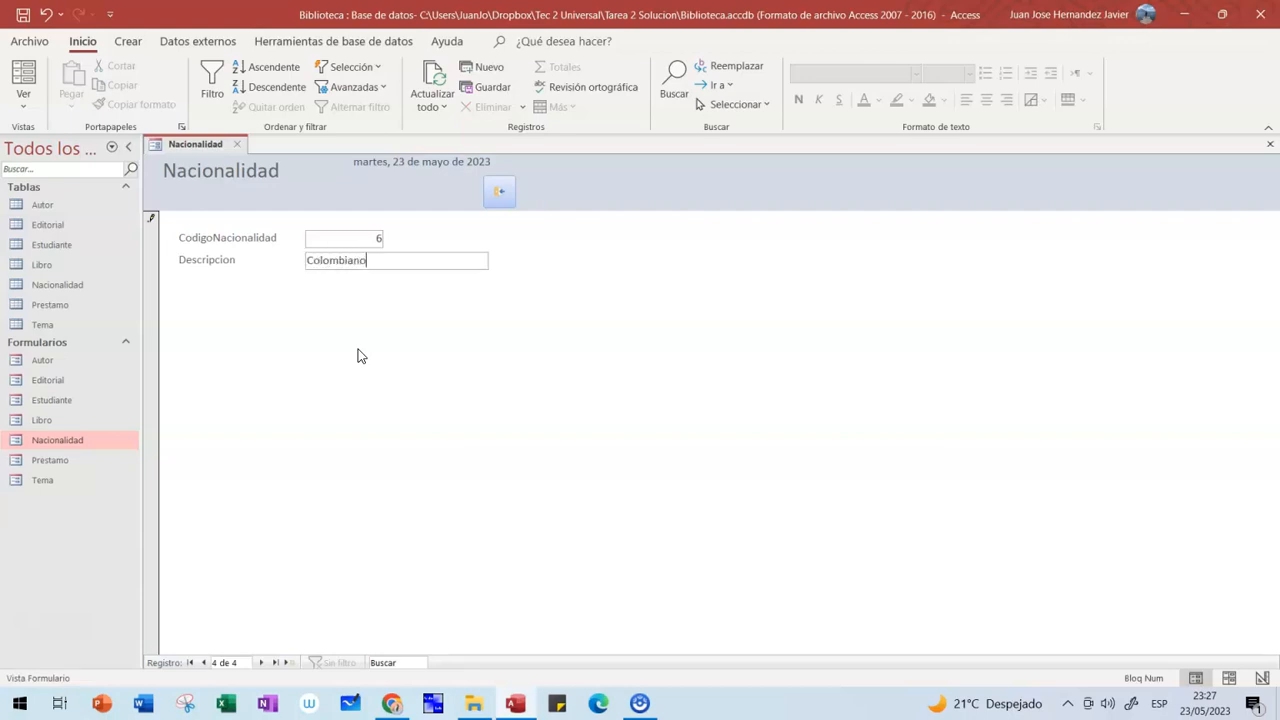
key(Tab)
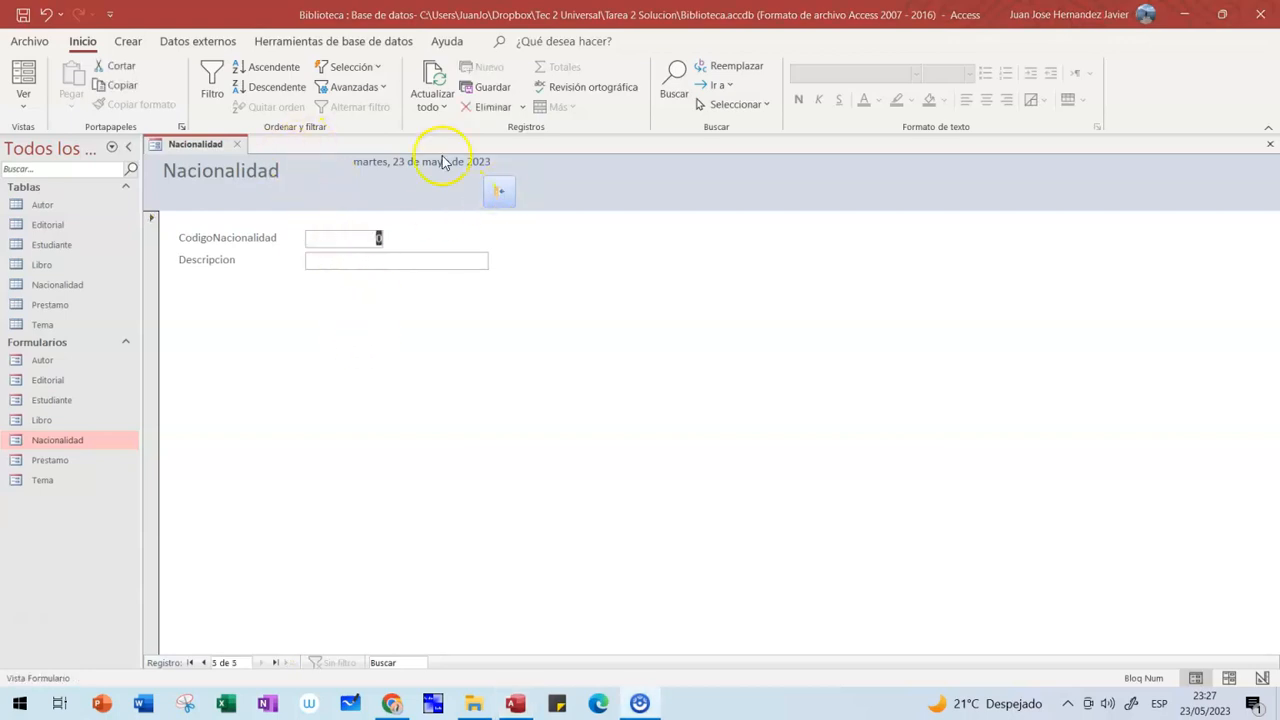
- Close the form and reopen the Nacionalidad table to confirm all four nationalities
click(499, 190)
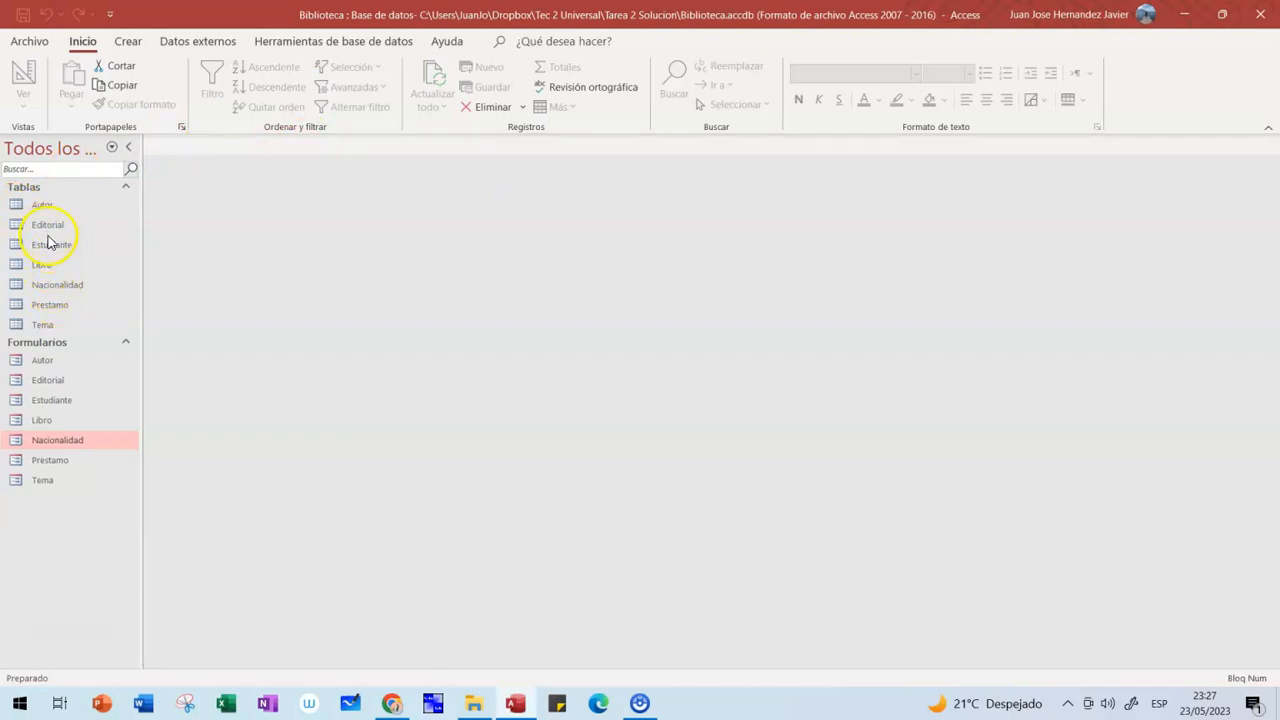
double_click(47, 285)
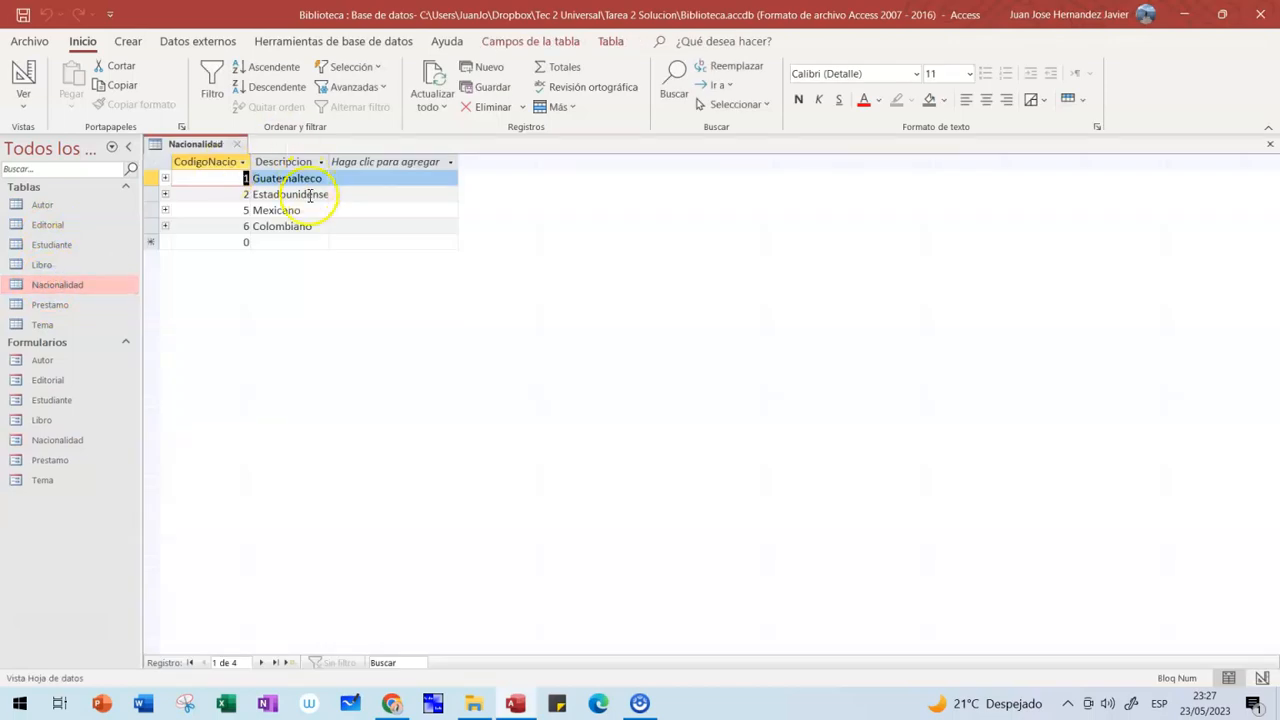
click(237, 144)
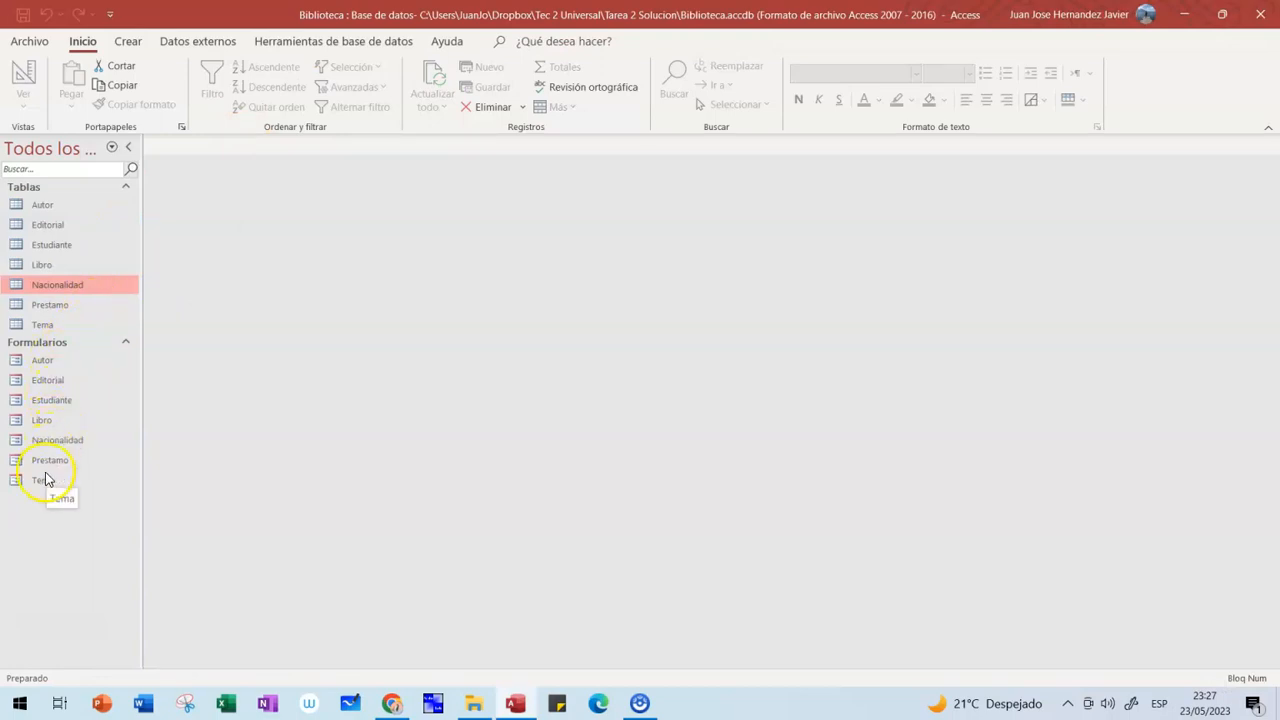
- Open the Estudiante form and enter the student's carné, first name and surname
click(57, 398)
double_click(57, 398)
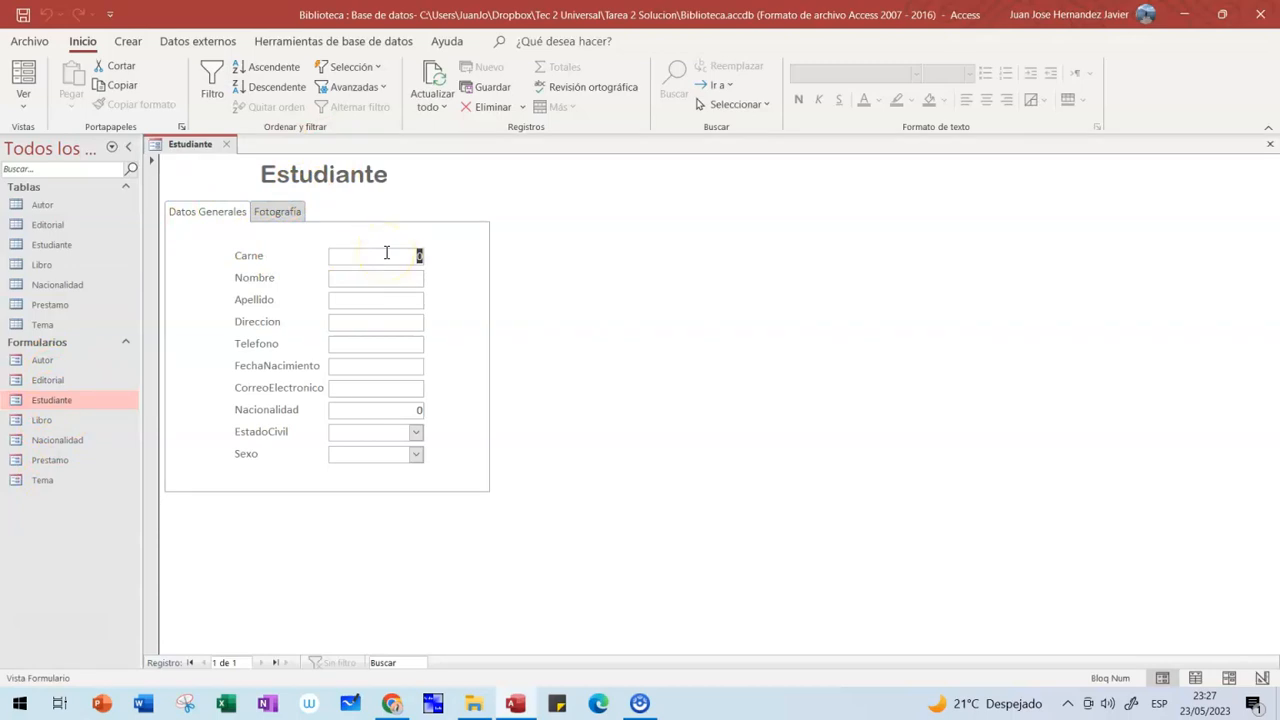
text(101)
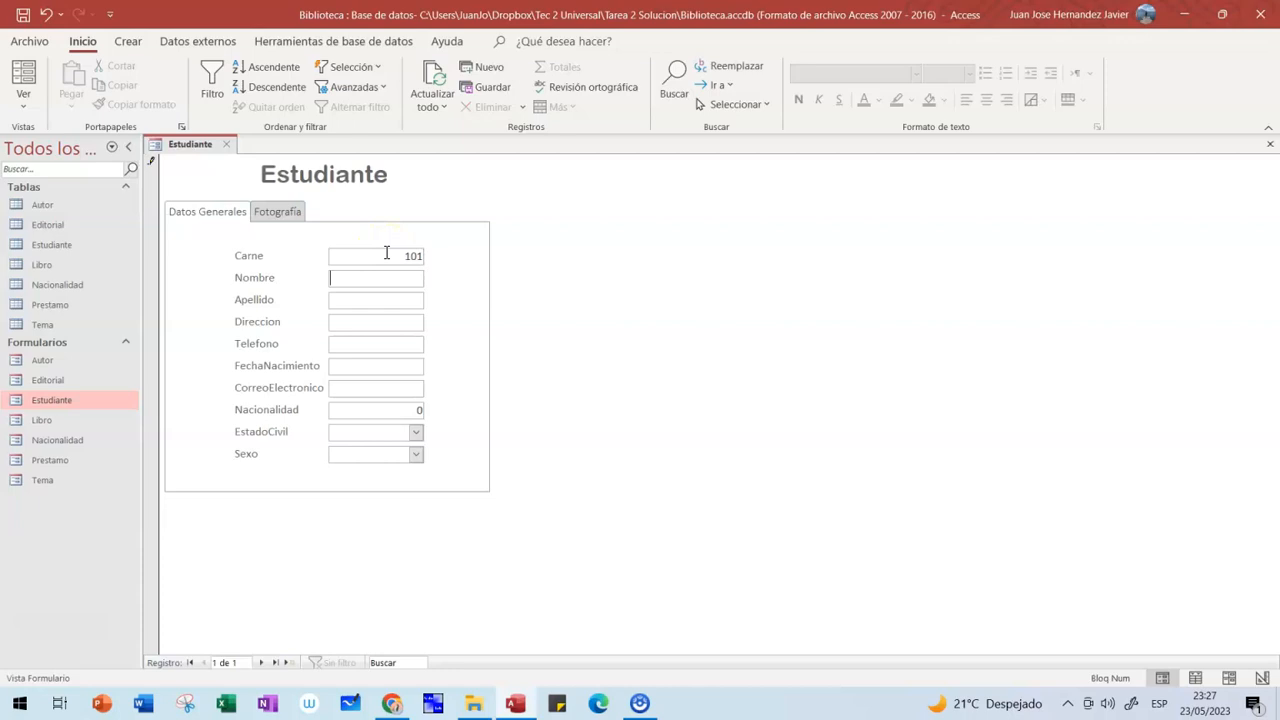
key(Tab)
key(Tab)
- Fill in the student's address, phone number, birth date and e-mail address
text(1a Calle zona)
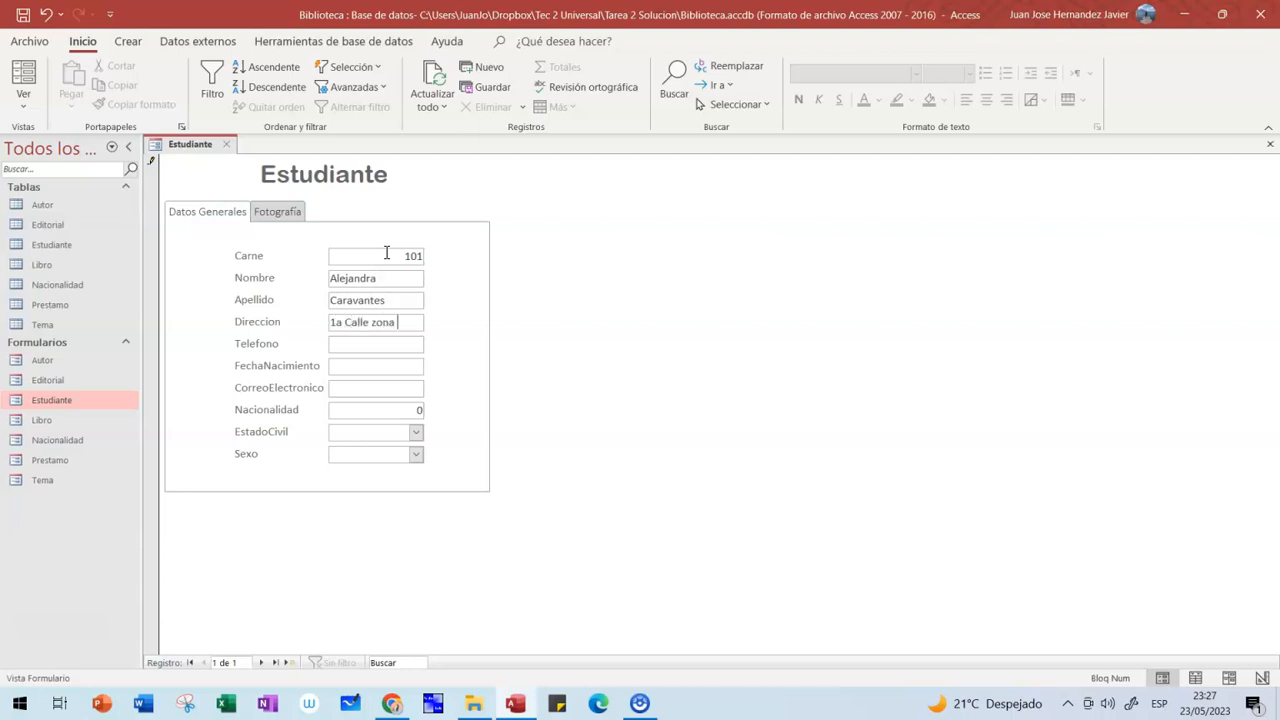
text( 5)
key(Tab)
text(51525354)
key(Tab)
text(2/7/1988)
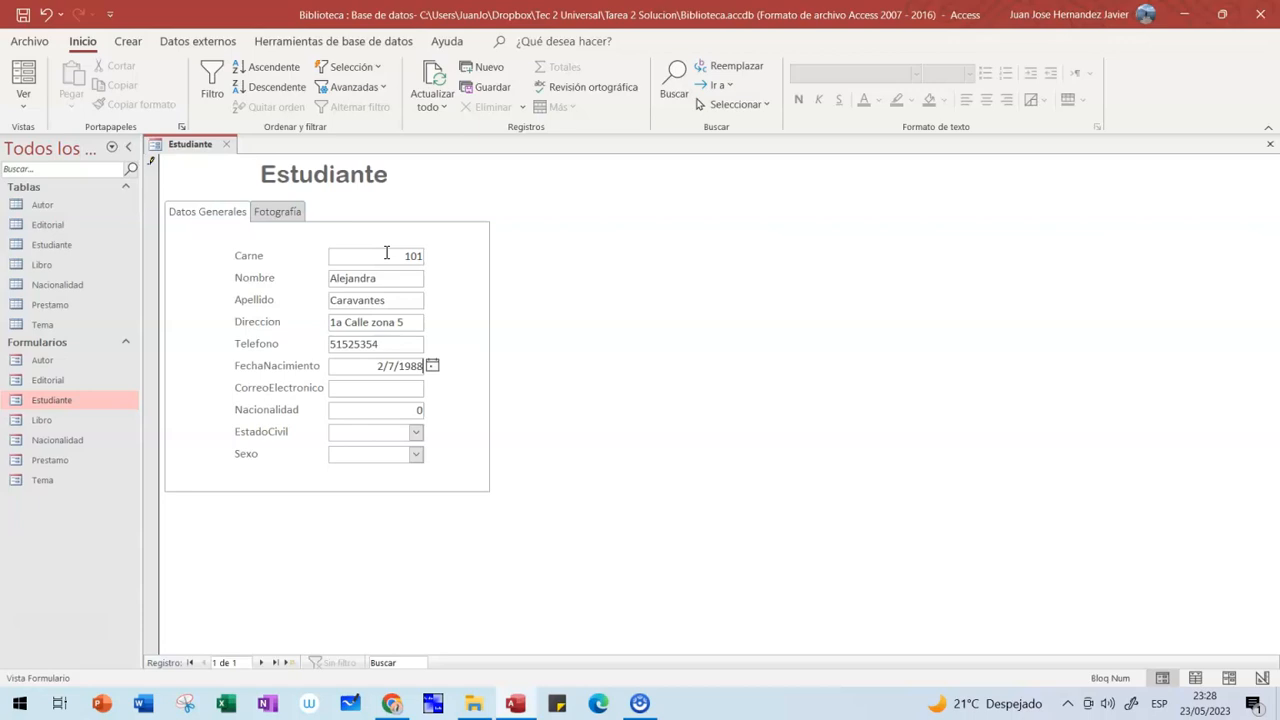
key(Tab)
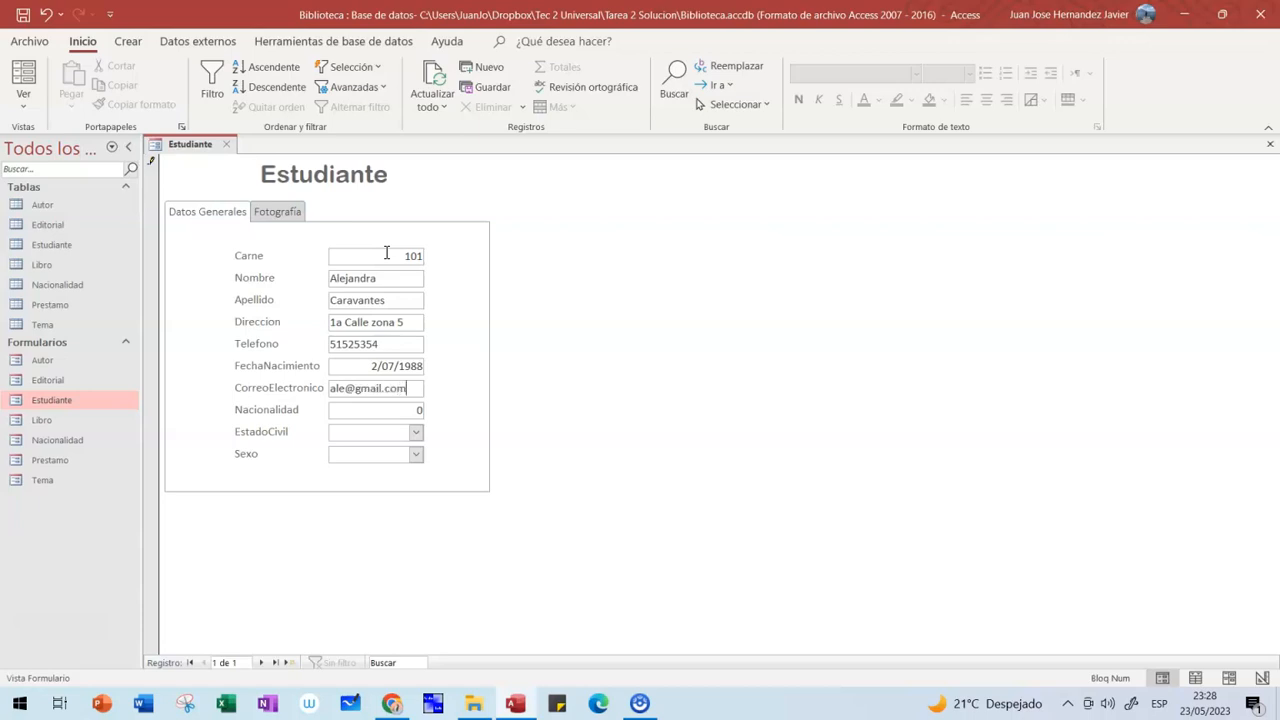
key(Tab)
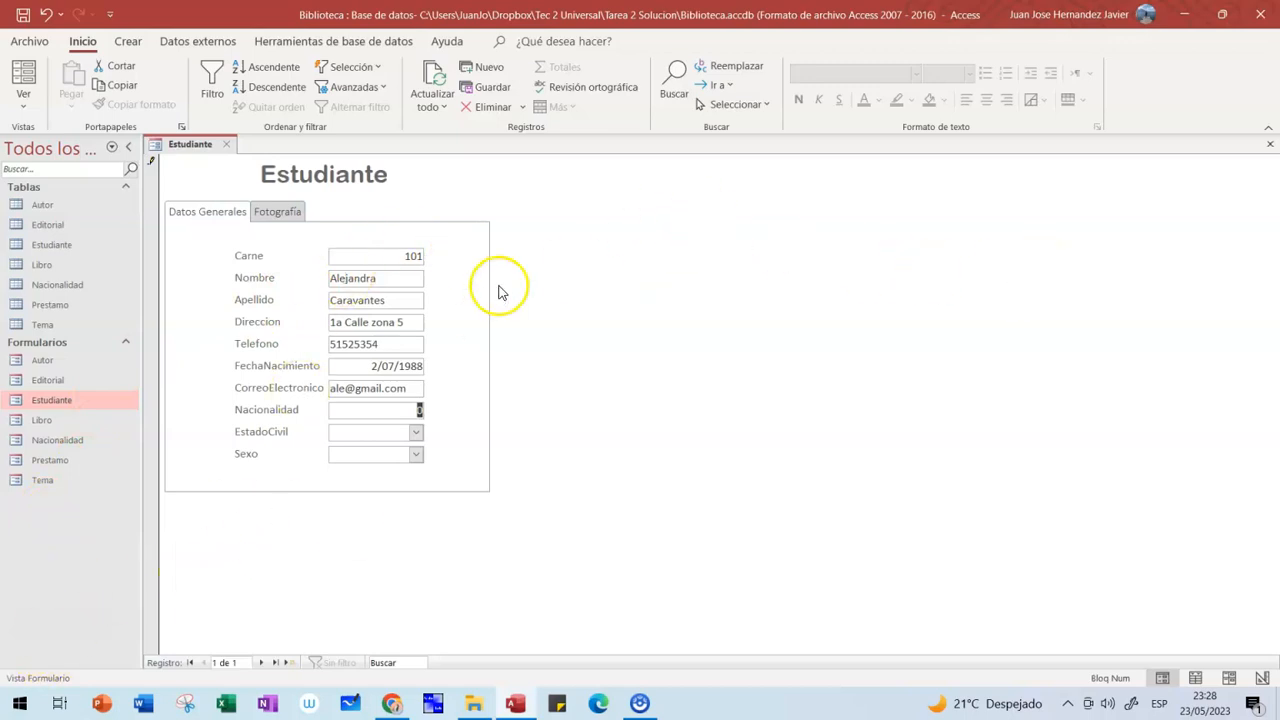
- Set Nacionalidad to 1, EstadoCivil to Soltero and Sexo to Femenino, then show the Fotografía page
click(380, 411)
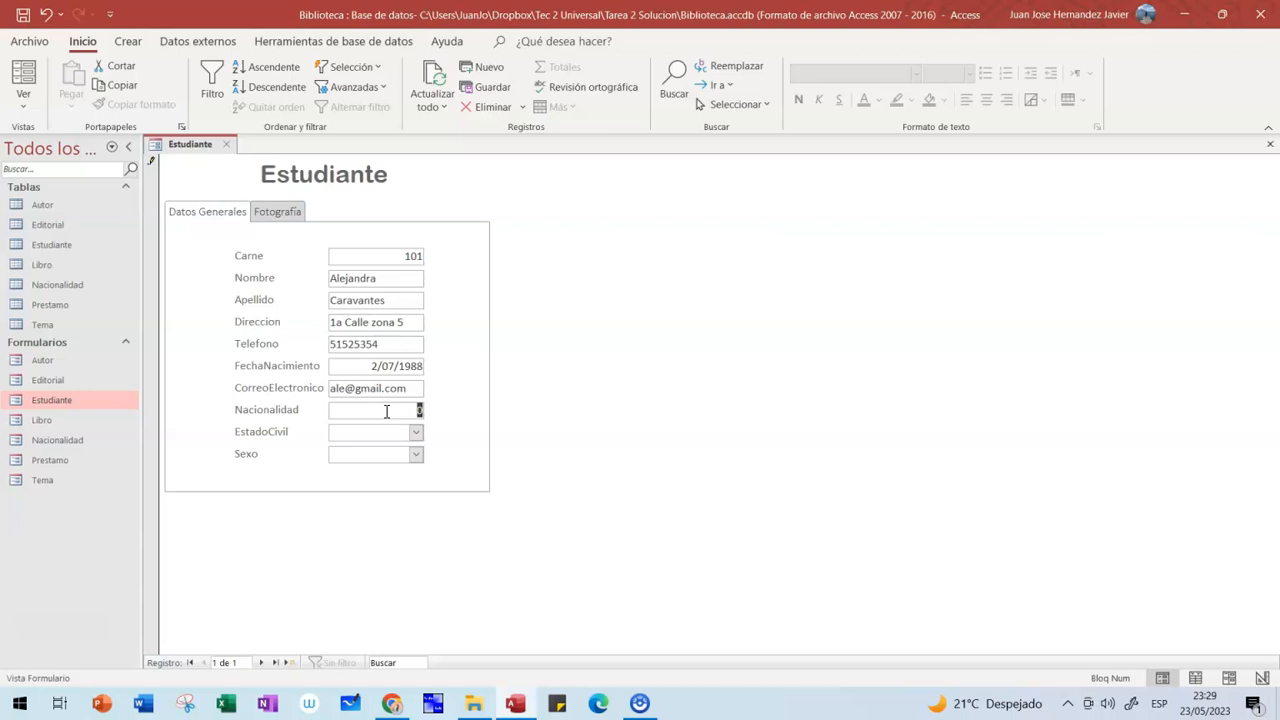
text(1)
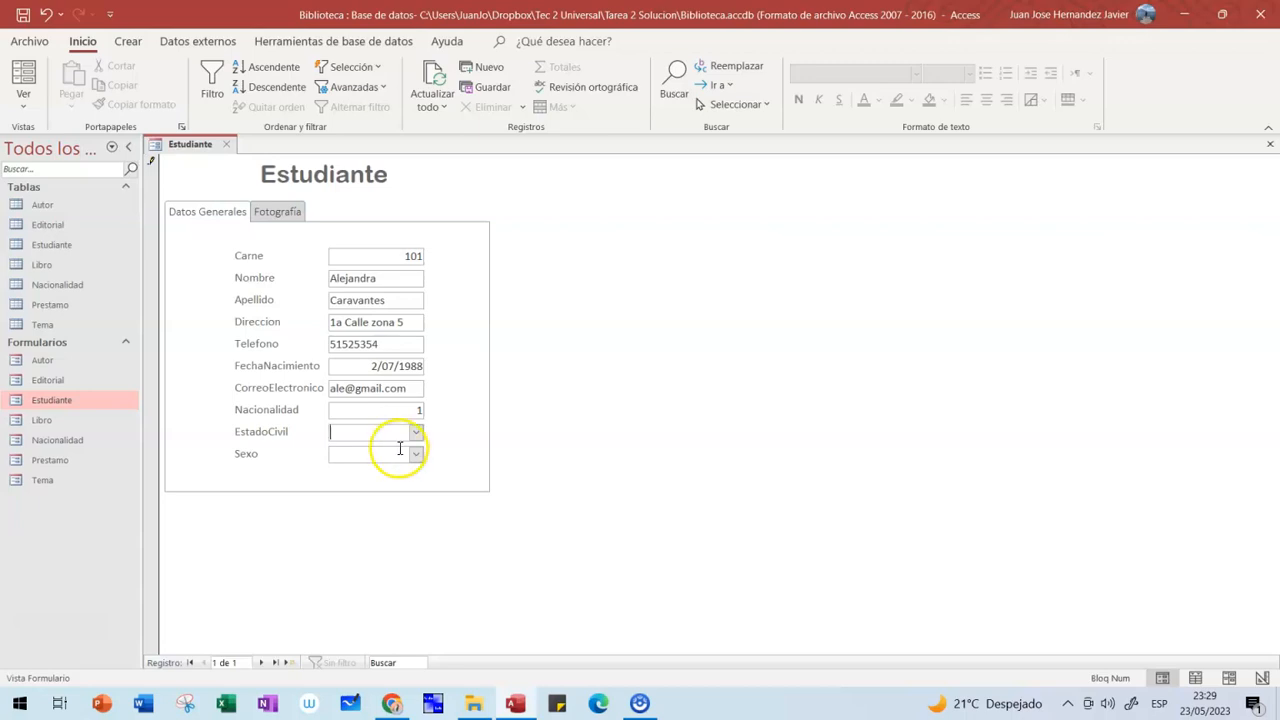
click(415, 432)
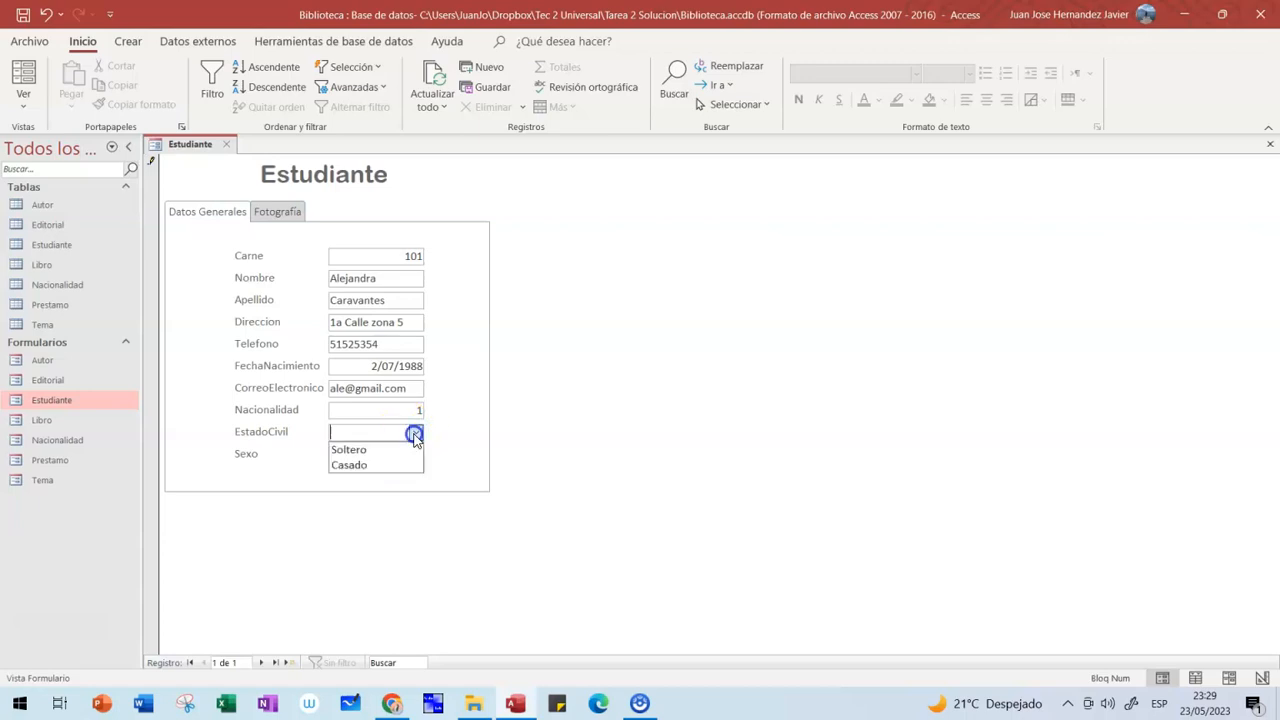
click(358, 450)
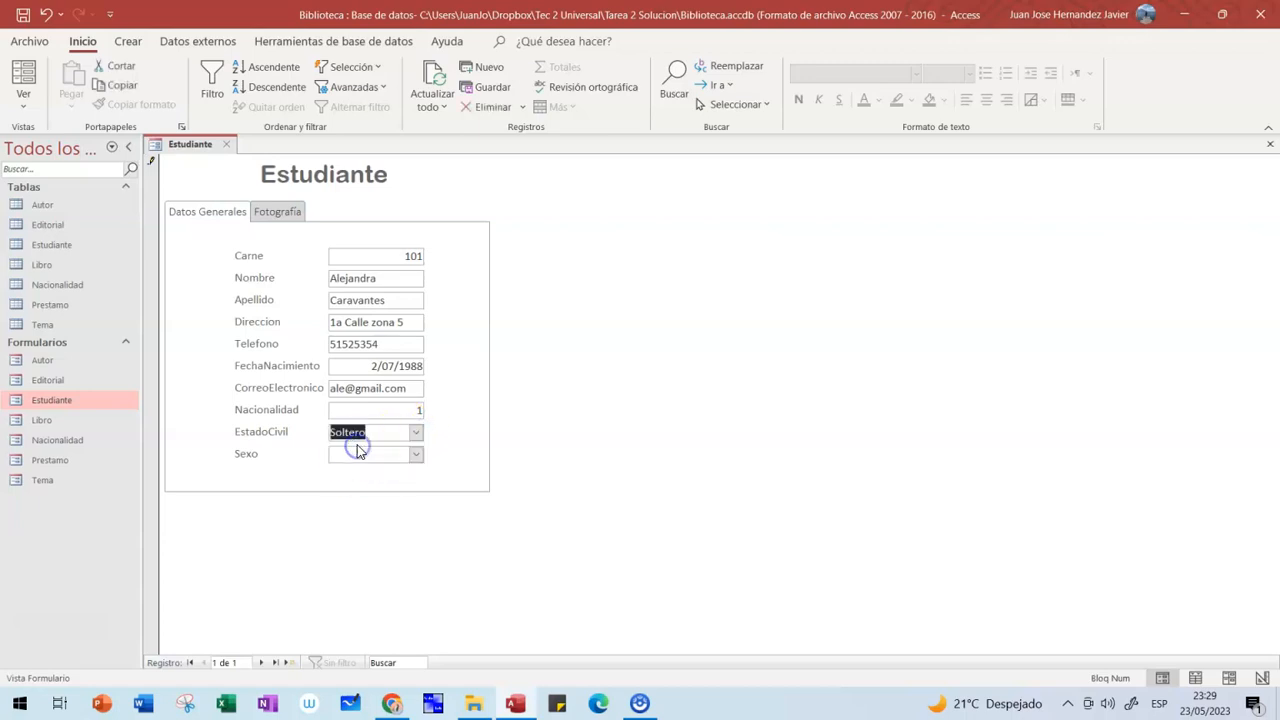
click(415, 454)
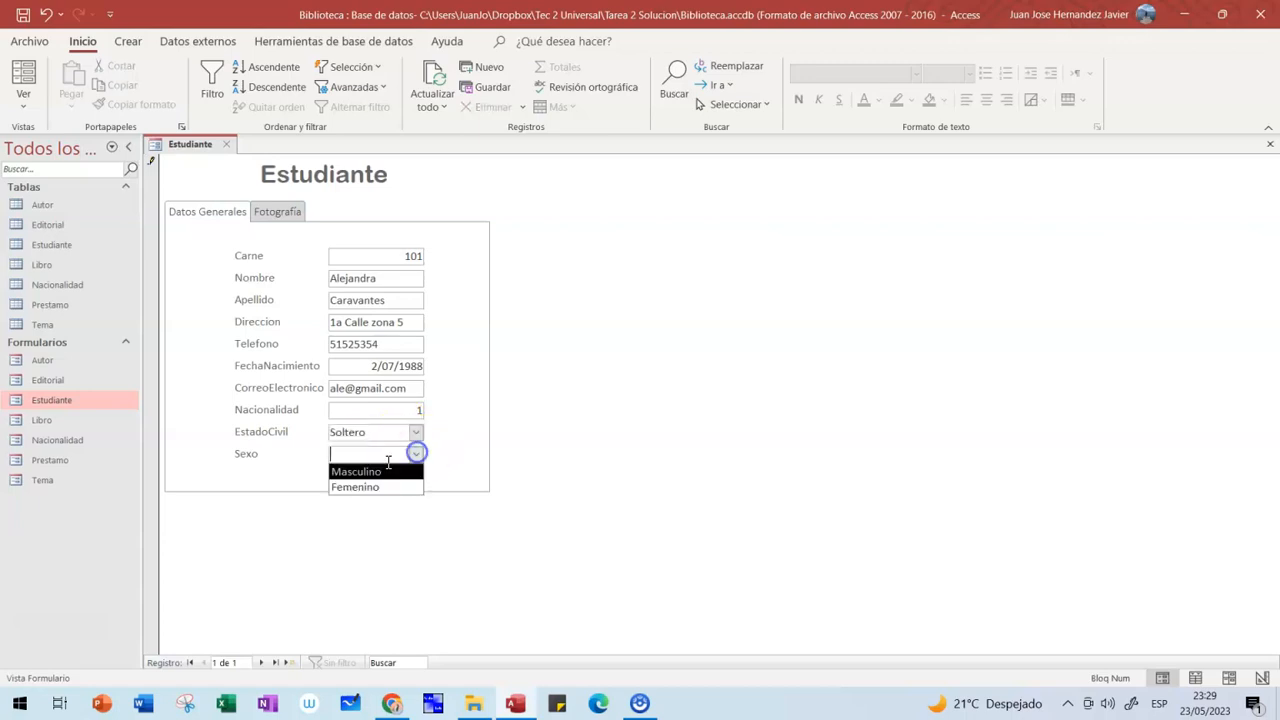
click(368, 489)
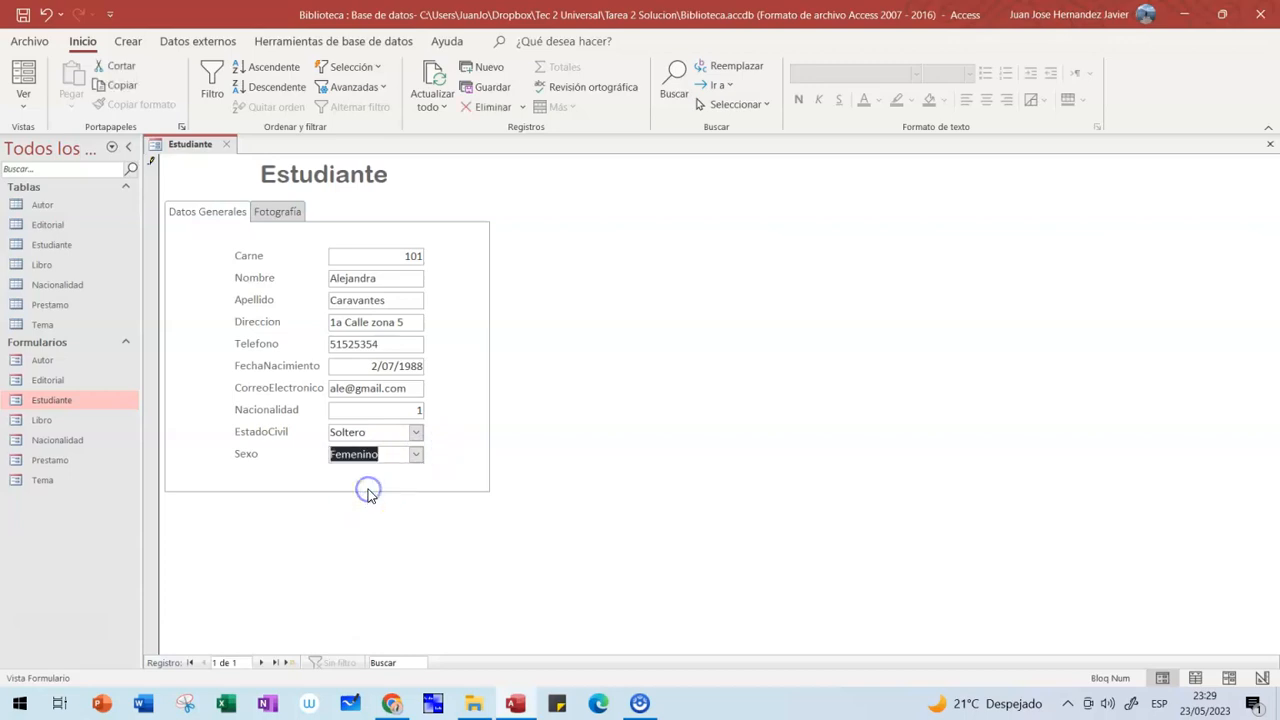
click(285, 220)
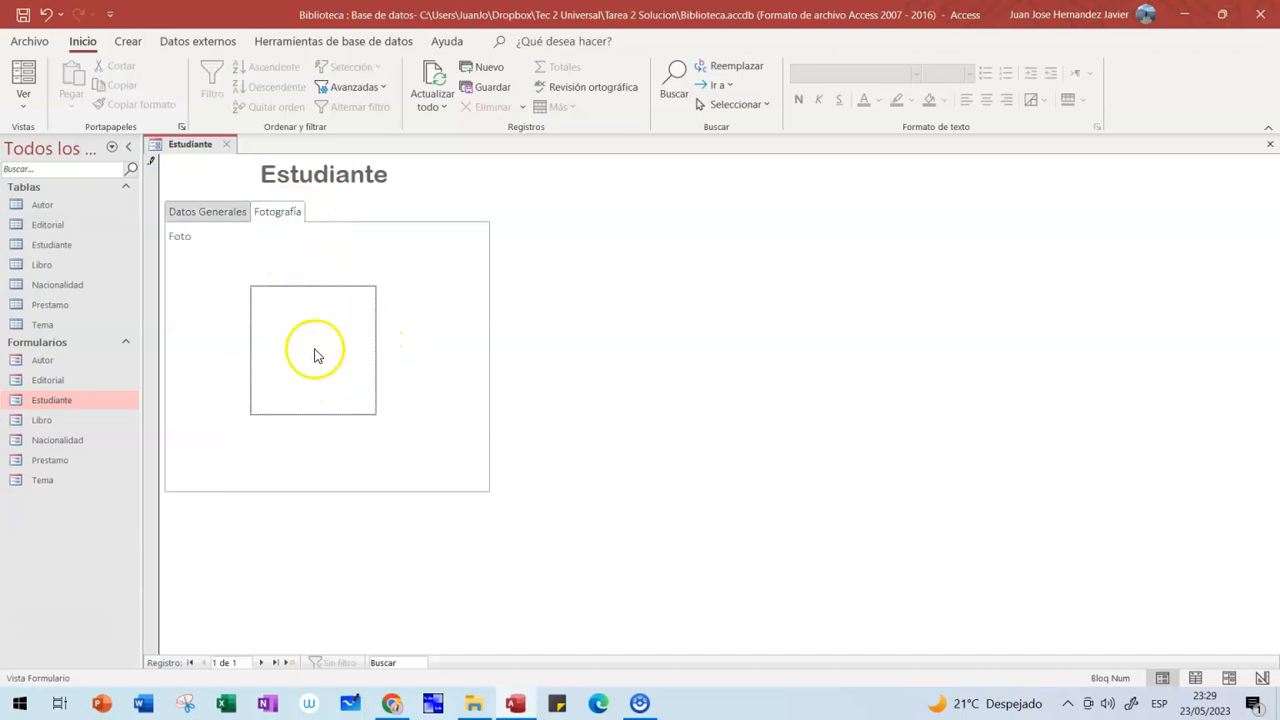
- Open the Foto attachments dialog and browse Documentos to Galileo en Dell > 2023 > Tec16 > Trim 2 > Semana 6
click(314, 350)
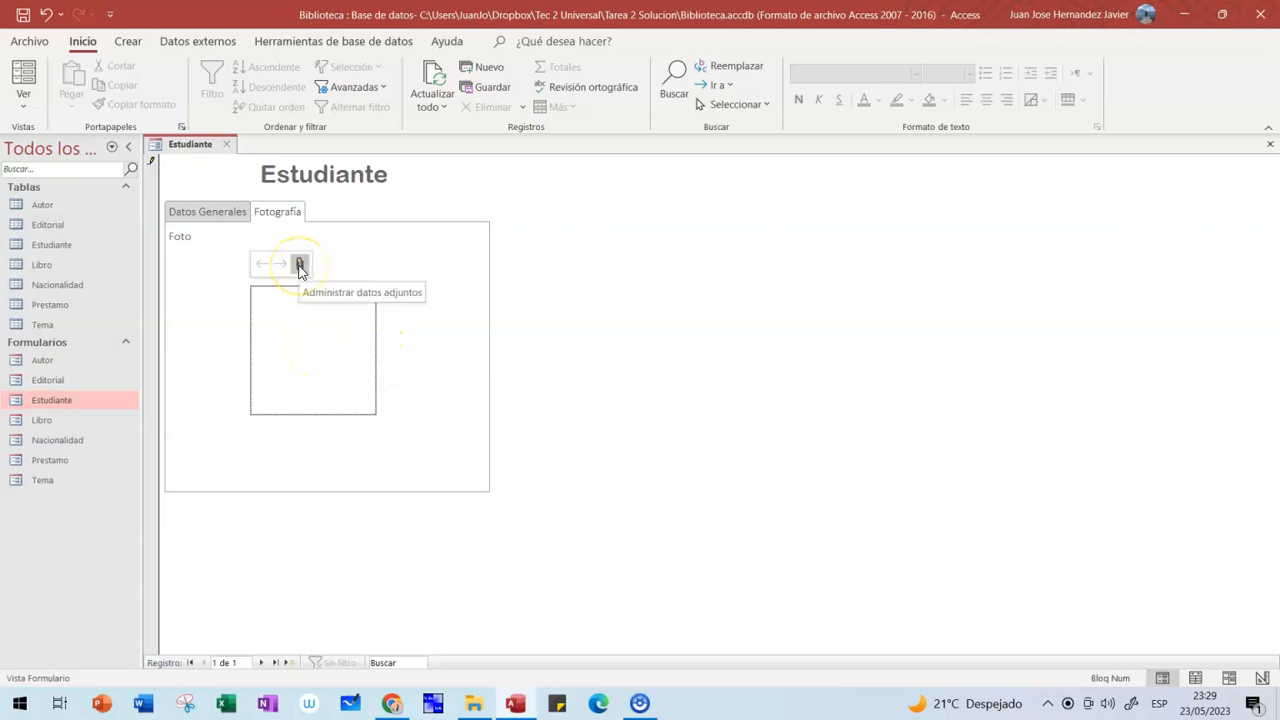
double_click(305, 362)
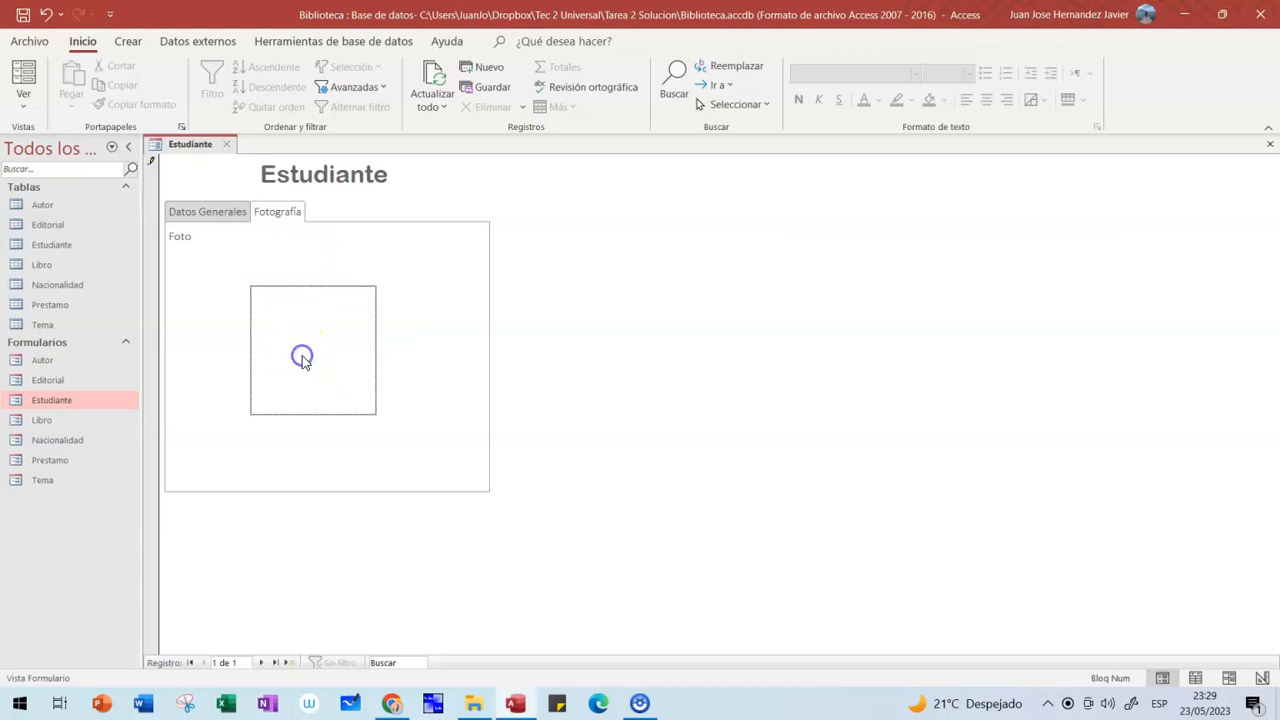
click(766, 298)
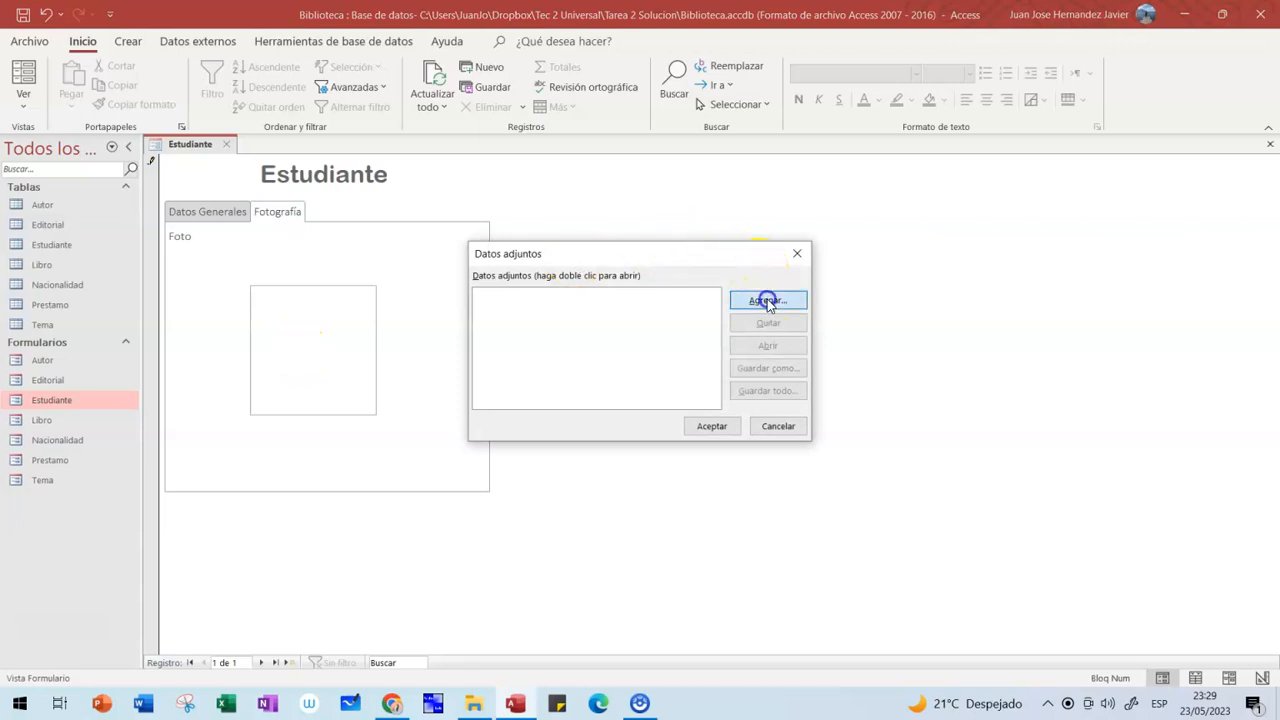
click(543, 414)
click(745, 466)
double_click(745, 466)
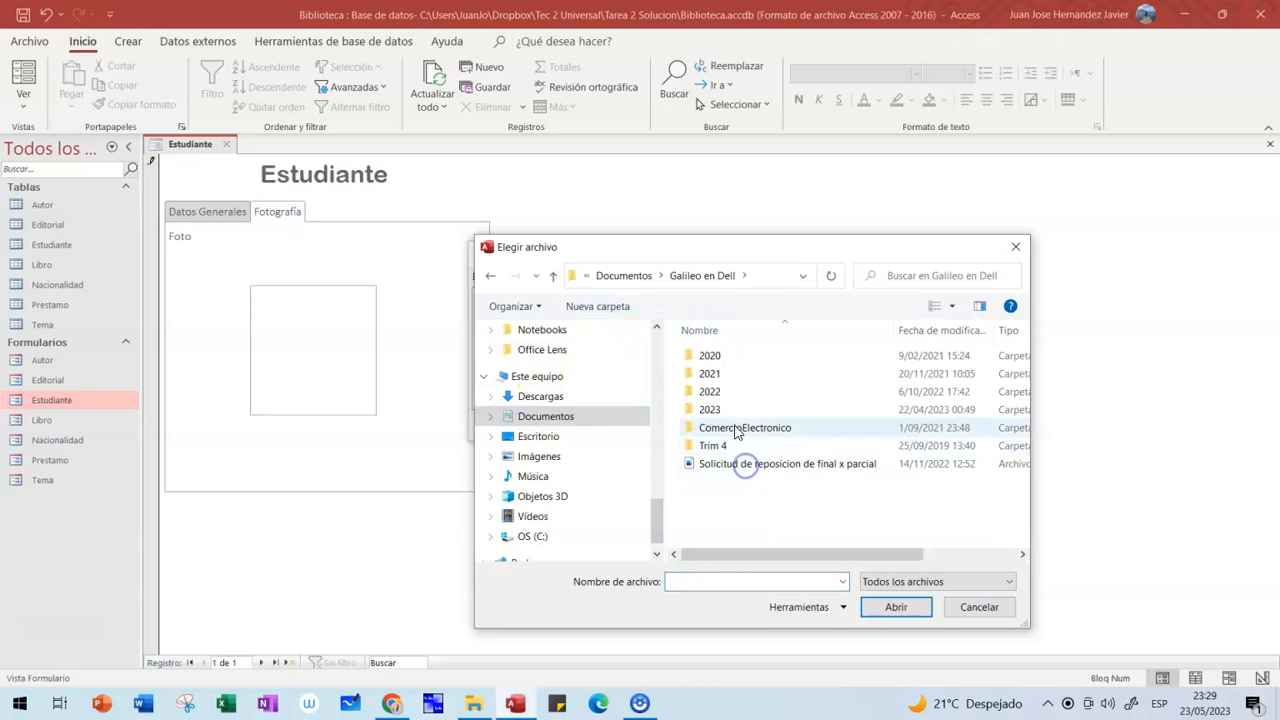
double_click(731, 491)
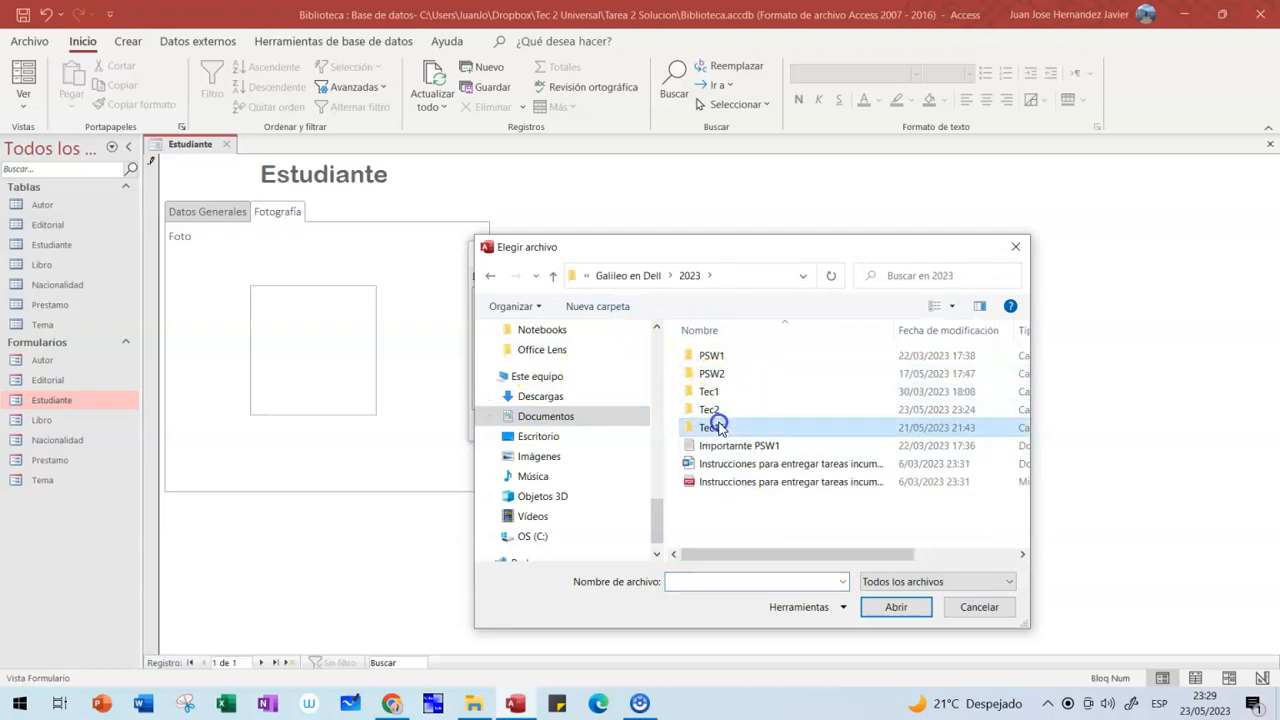
double_click(719, 428)
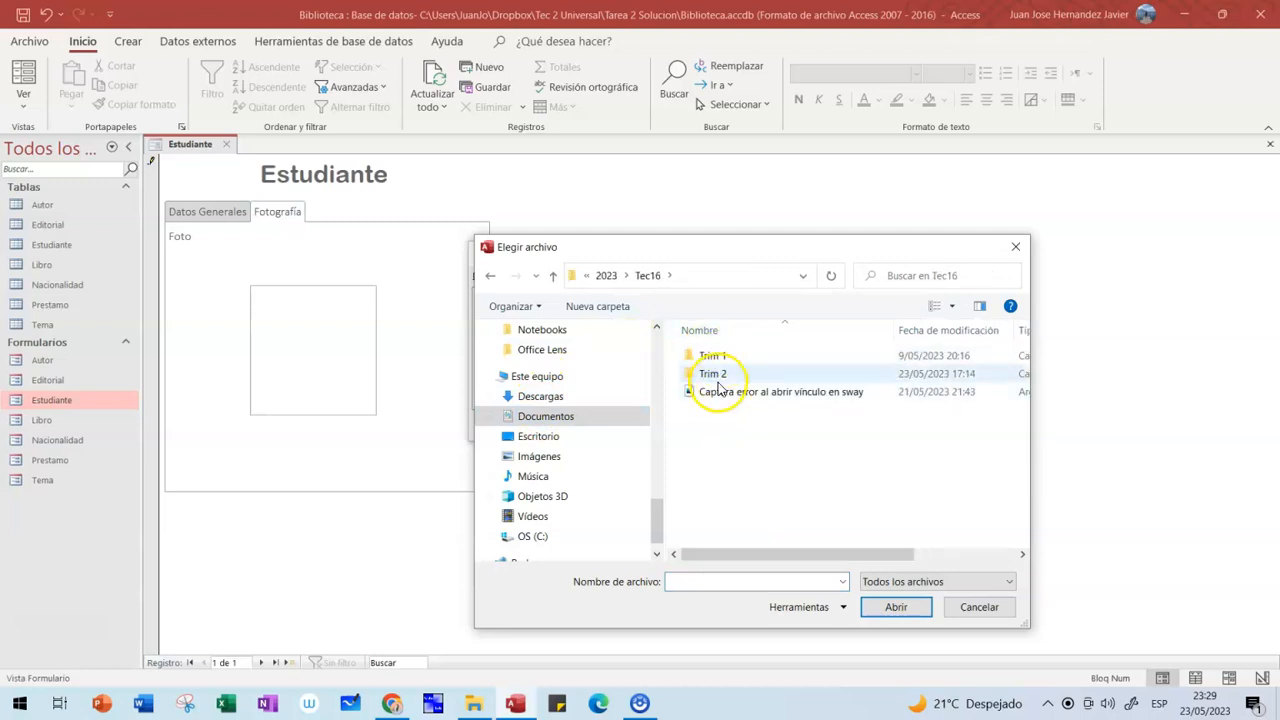
double_click(723, 375)
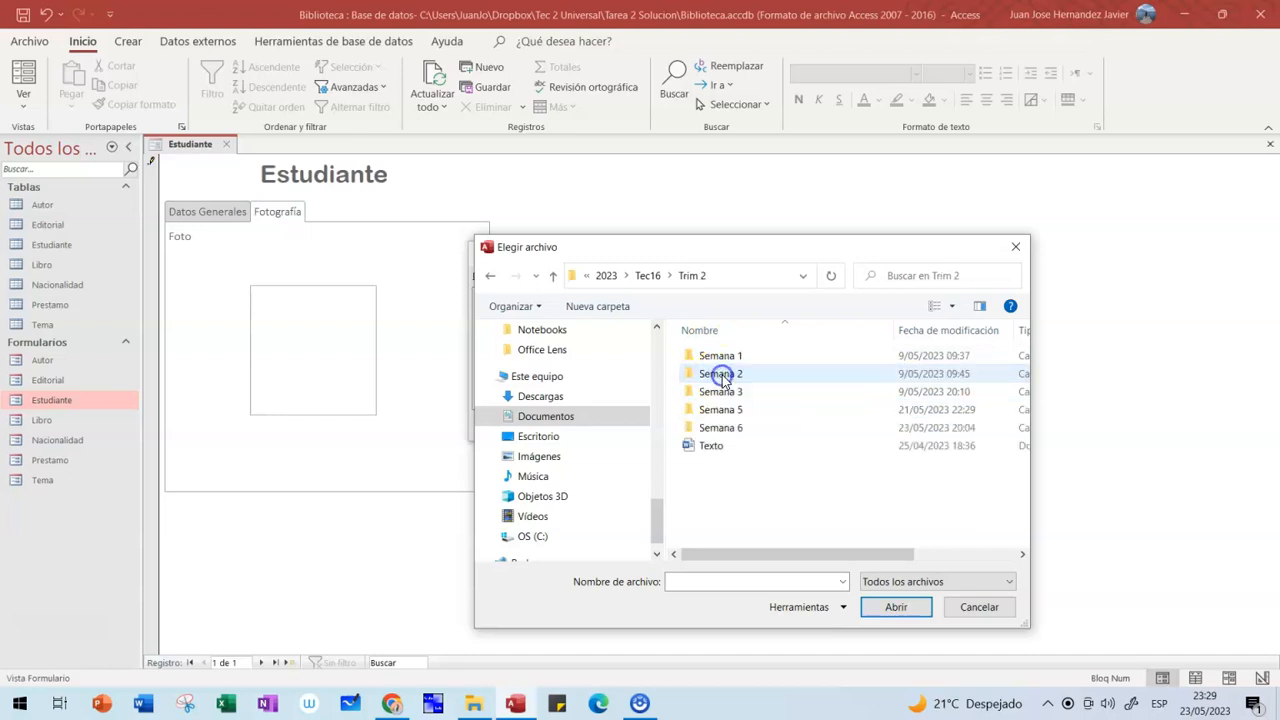
double_click(732, 434)
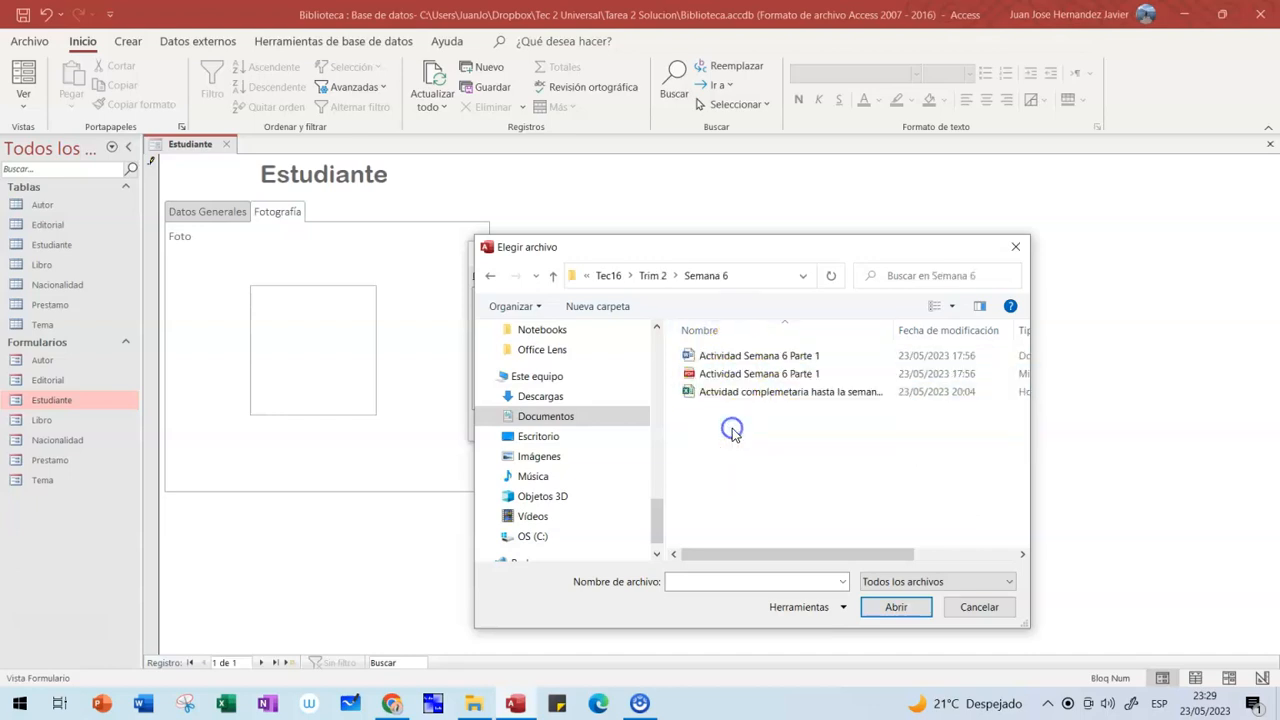
- Go back to the 2023 > Tec2 folder, attach the student's photo and confirm with Aceptar
click(553, 276)
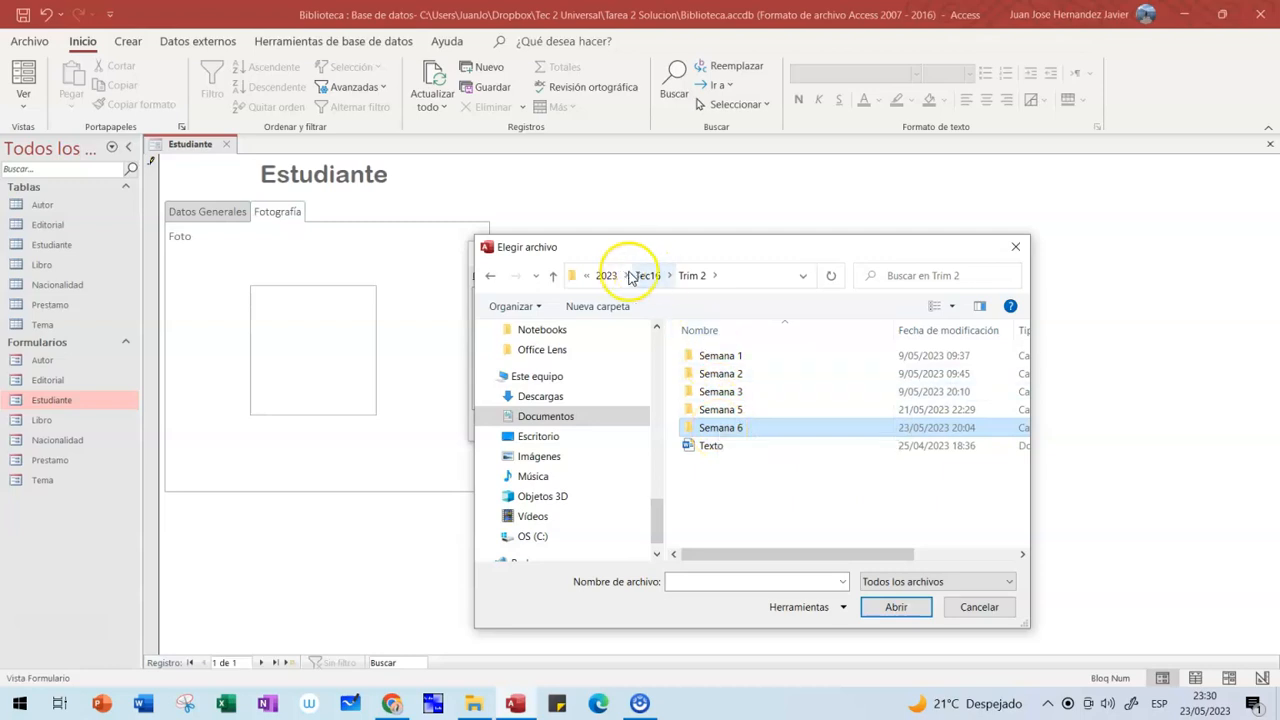
click(606, 275)
double_click(712, 409)
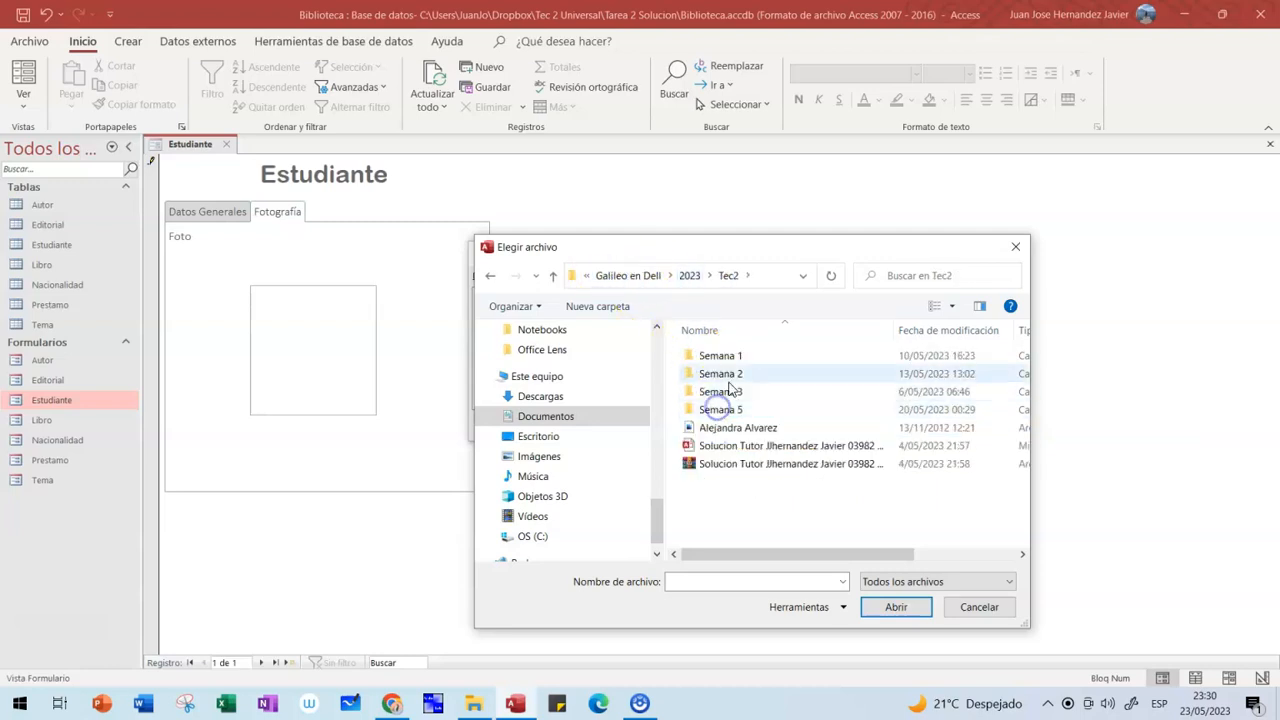
click(741, 429)
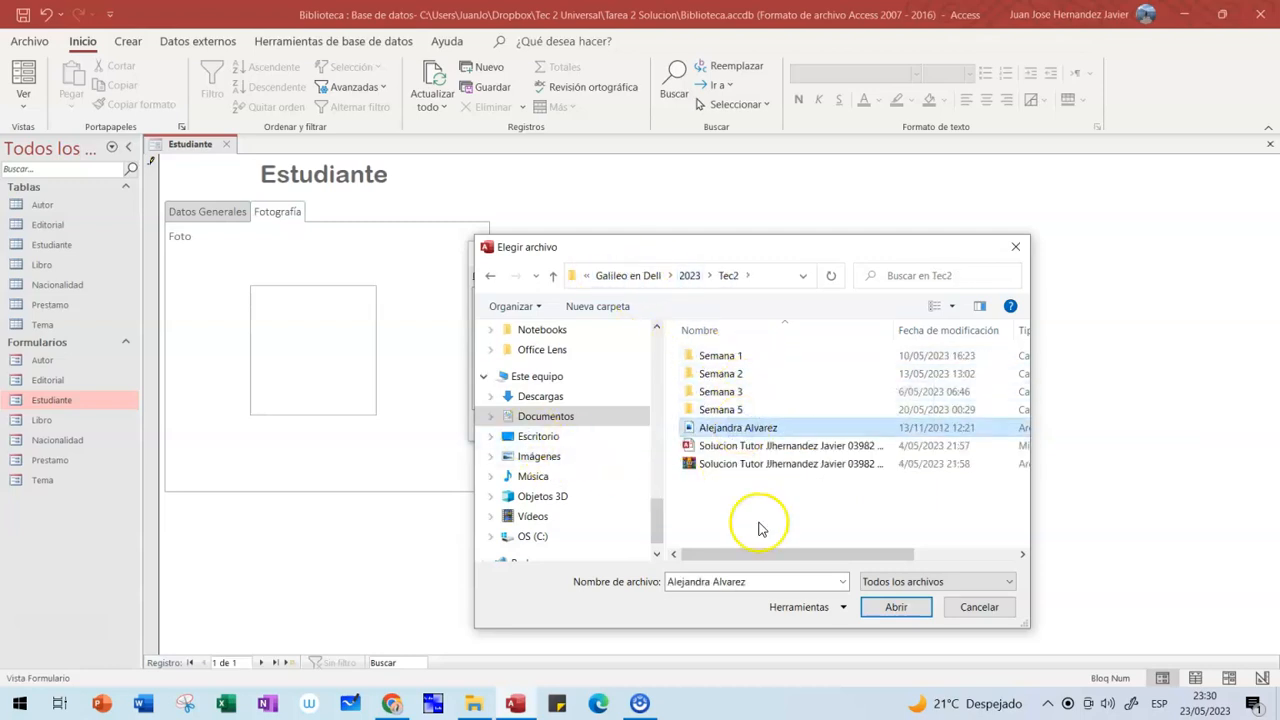
click(893, 608)
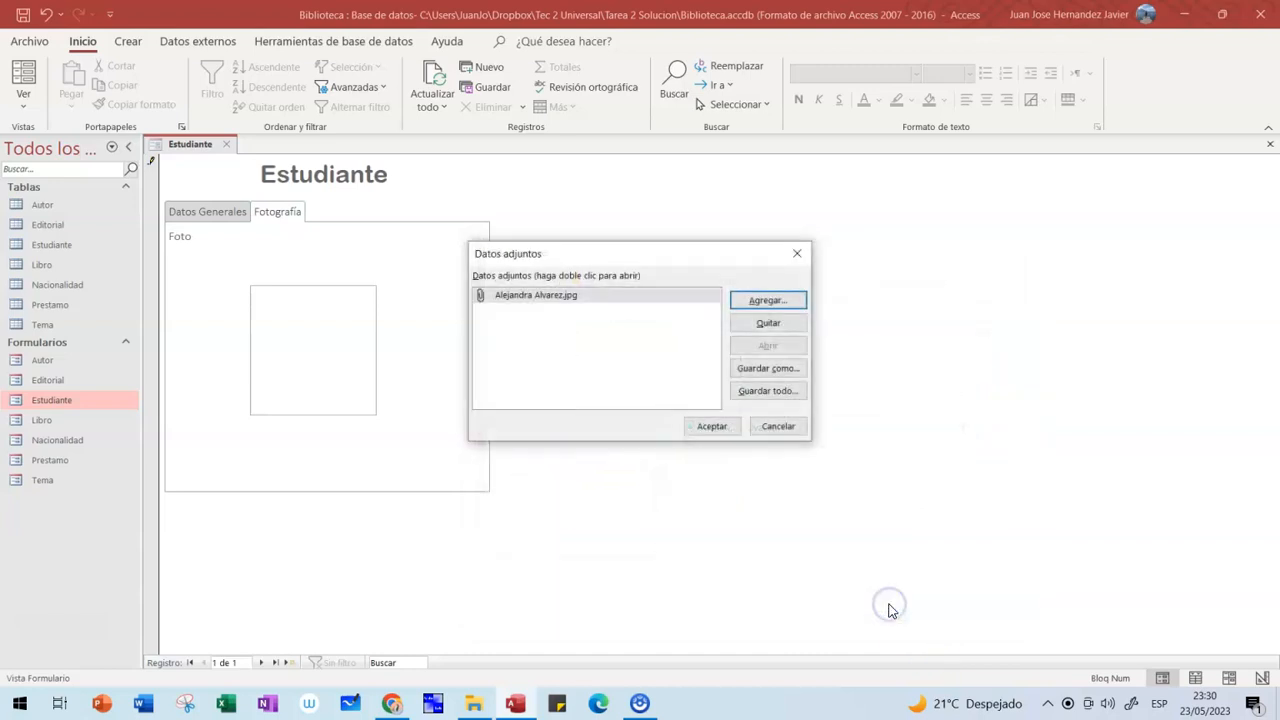
click(722, 426)
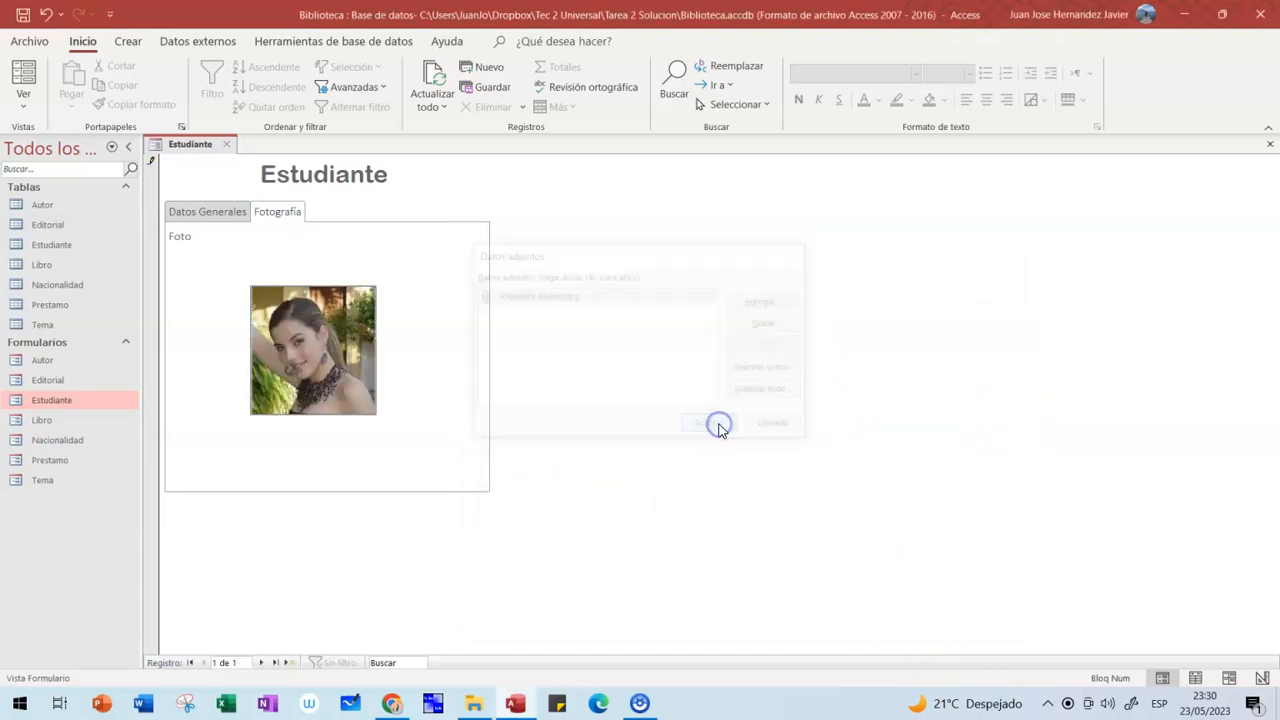
click(444, 329)
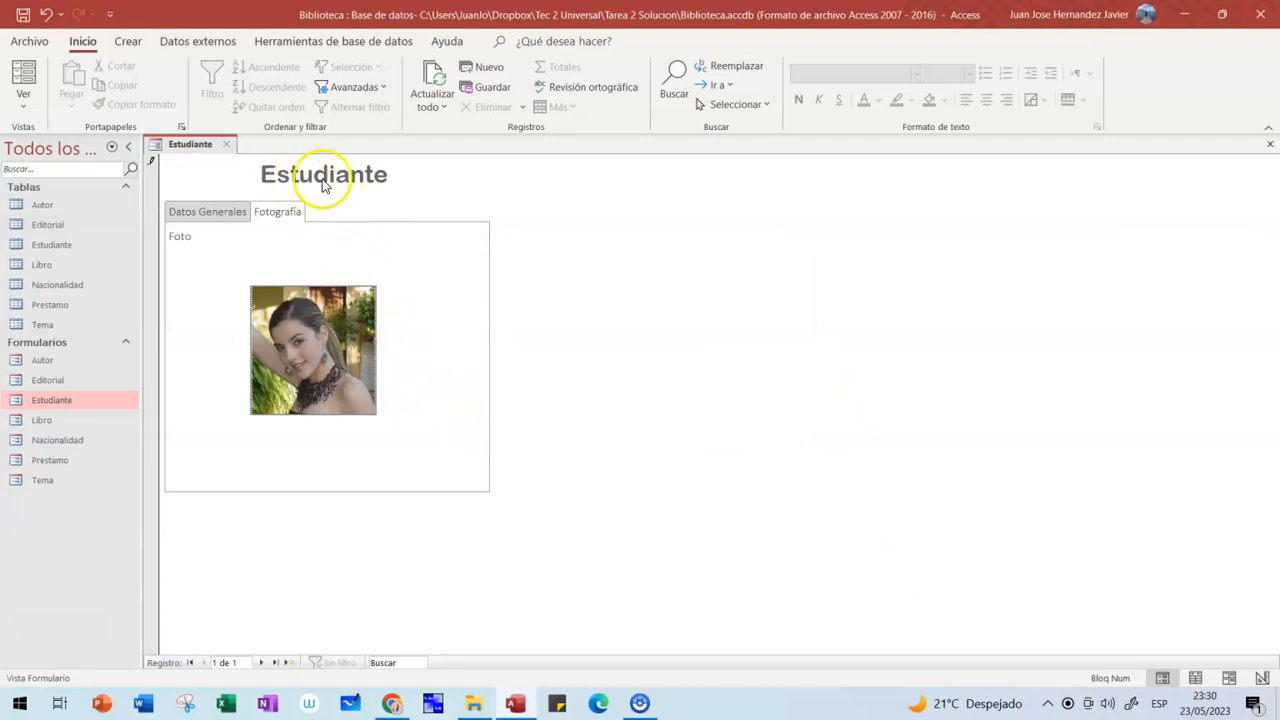
- Return to Datos Generales, commit the record by starting a new one, and close the Estudiante form
click(213, 213)
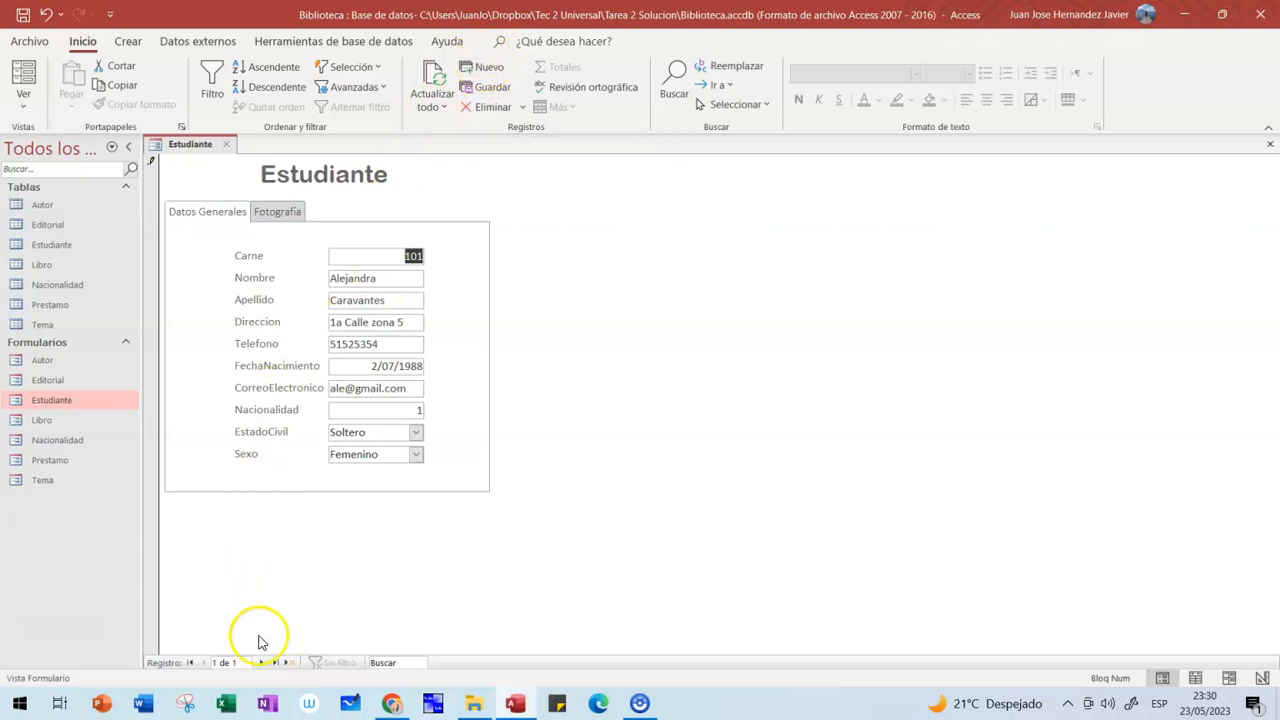
click(296, 663)
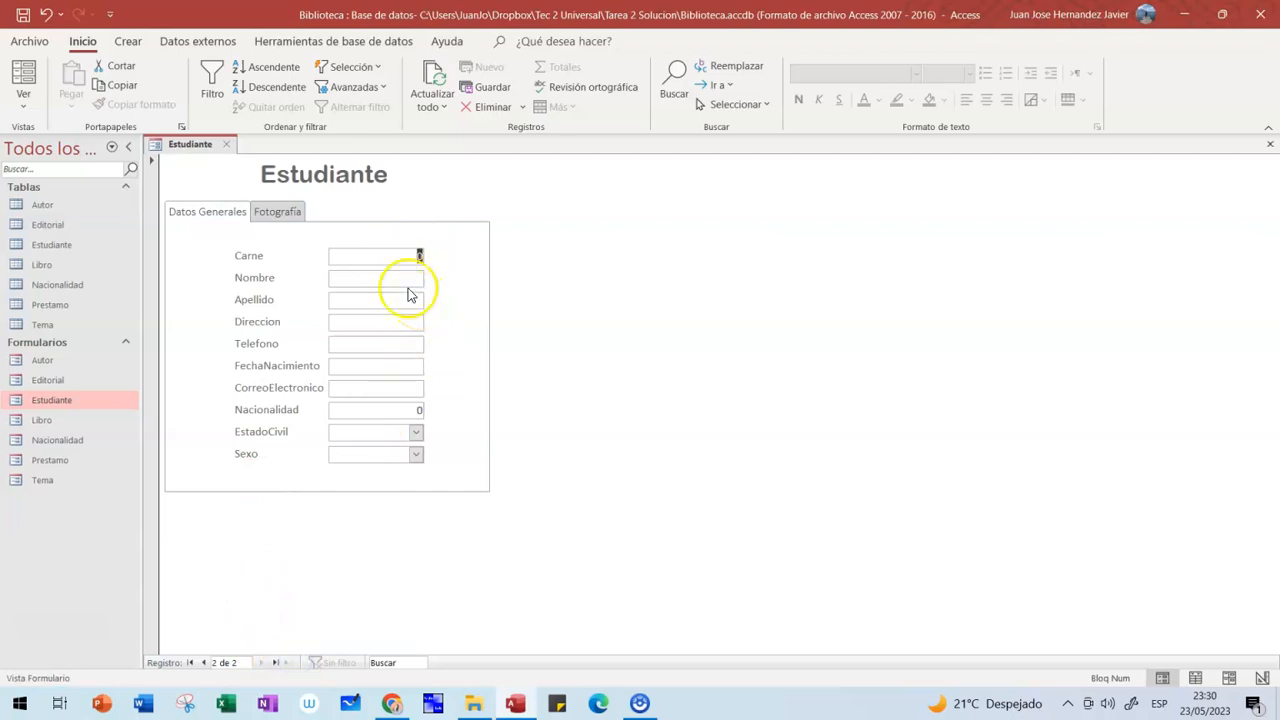
click(227, 144)
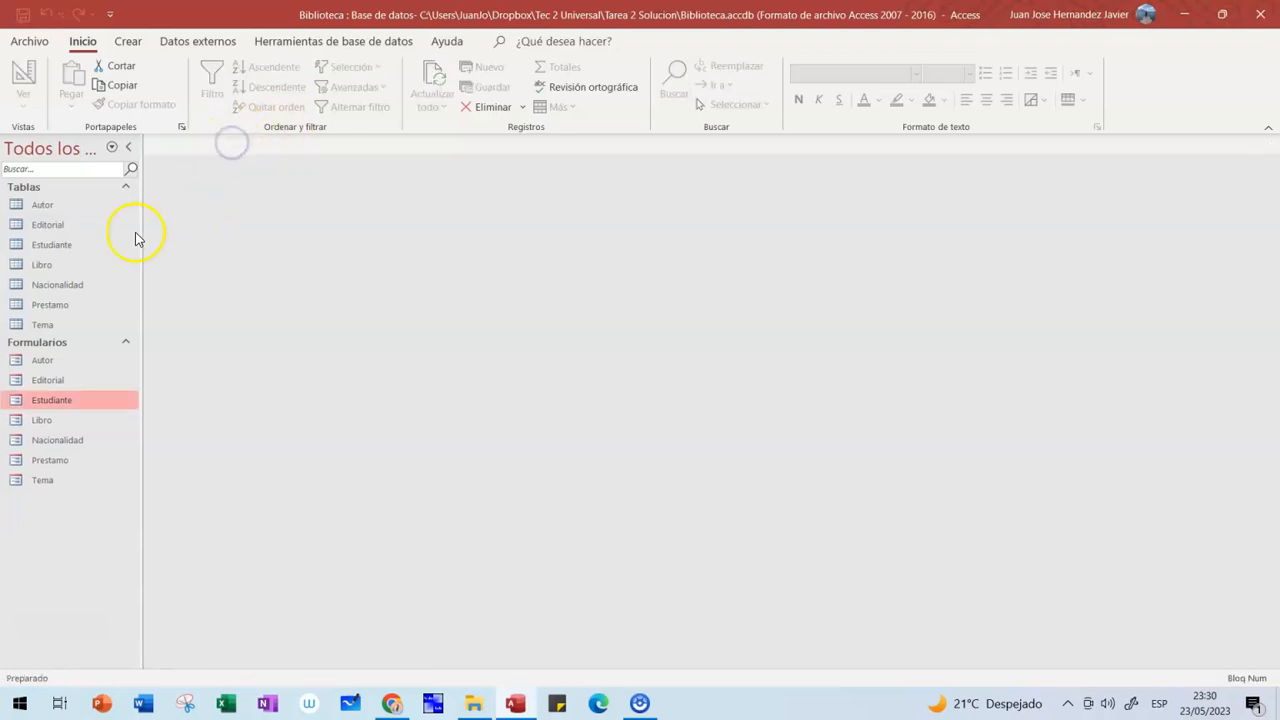
double_click(50, 245)
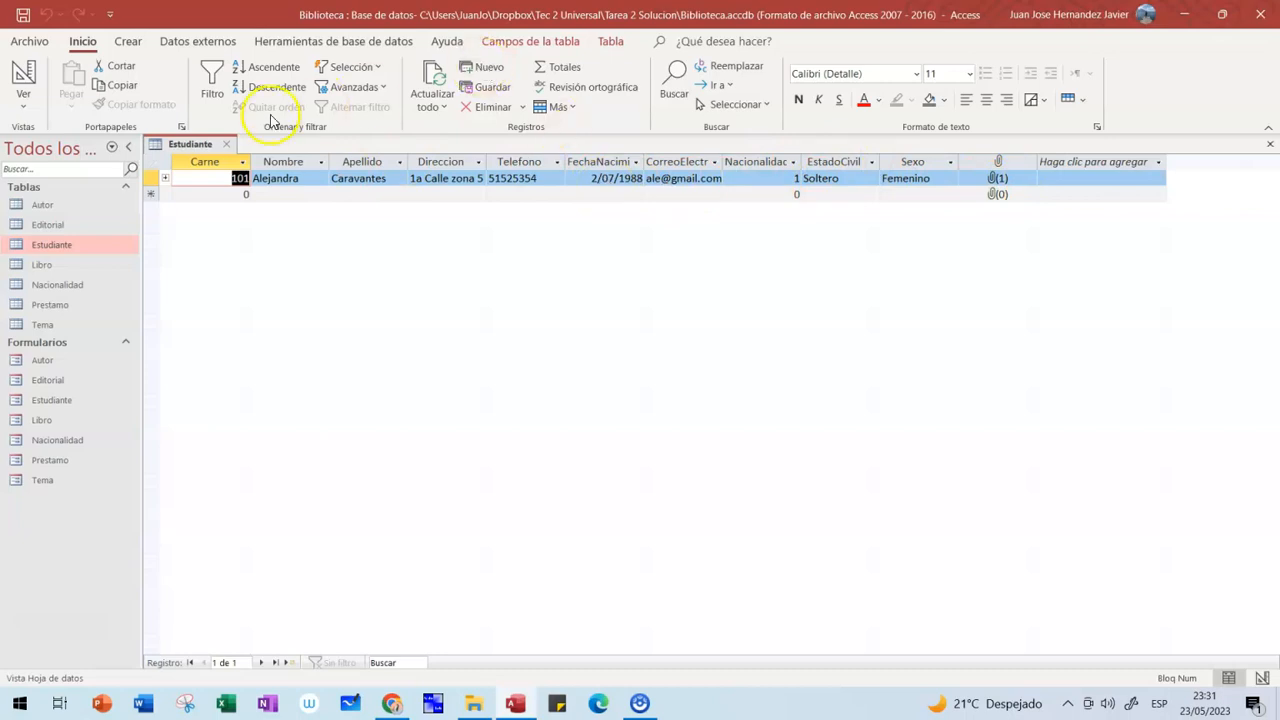
click(229, 147)
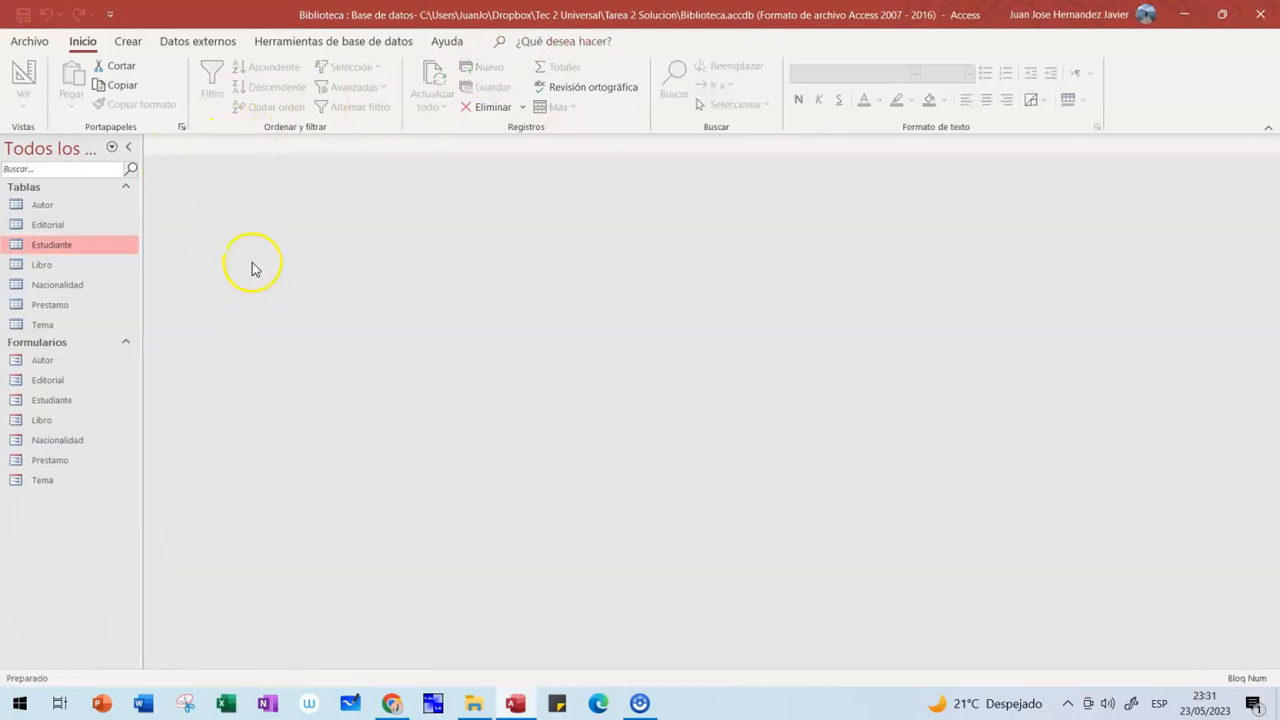